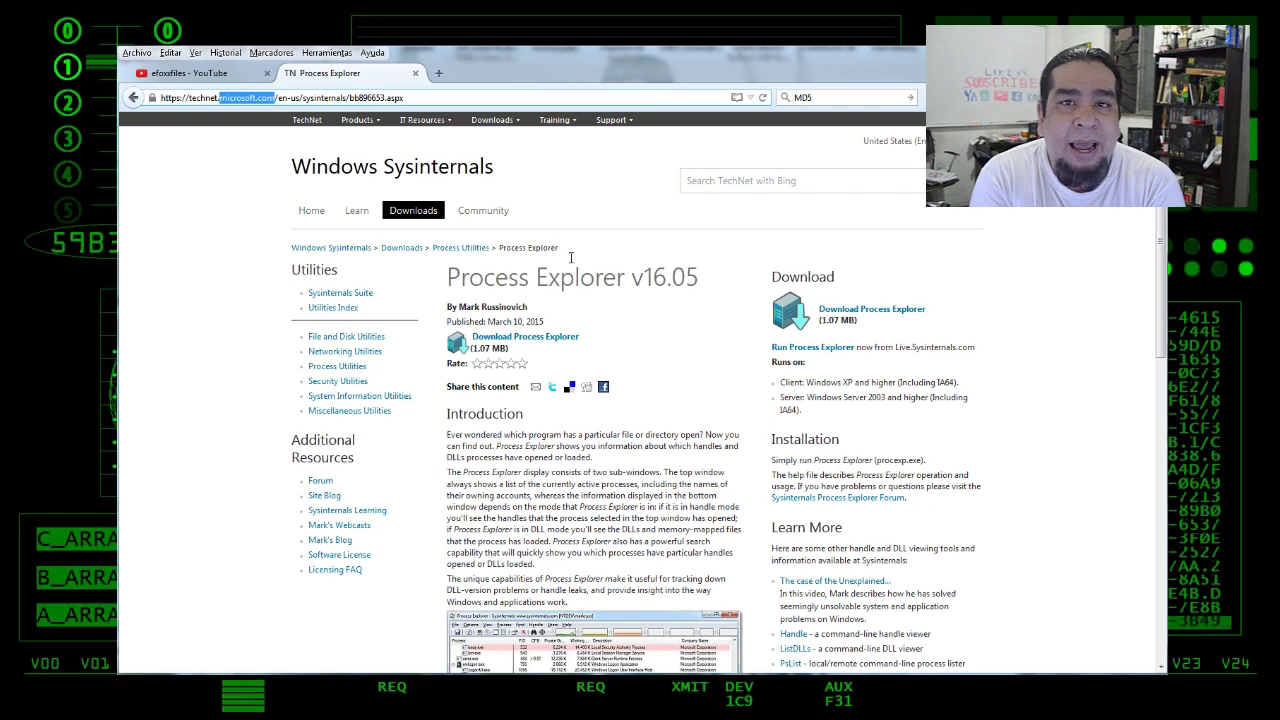
Download Process Explorer from the Windows Sysinternals page and save ProcessExplorer.zip
click(955, 320)
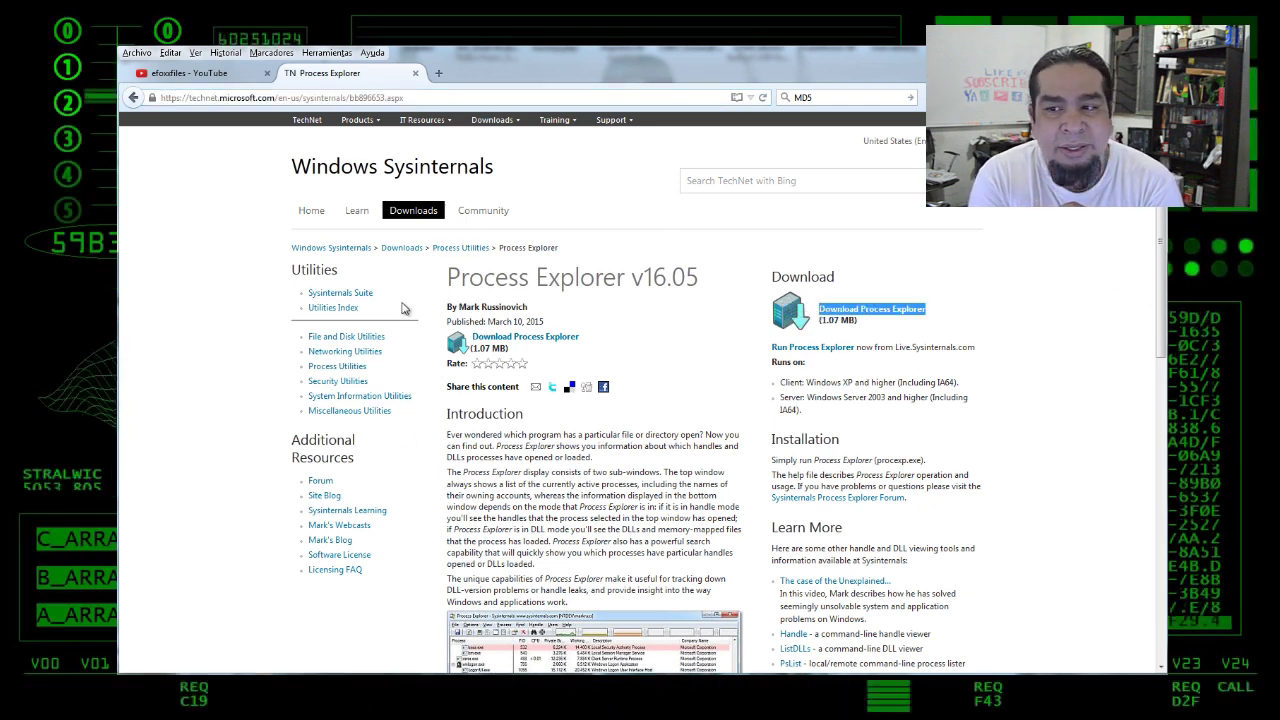
drag(437, 280, 684, 577)
scroll(1143, 280, down, 5)
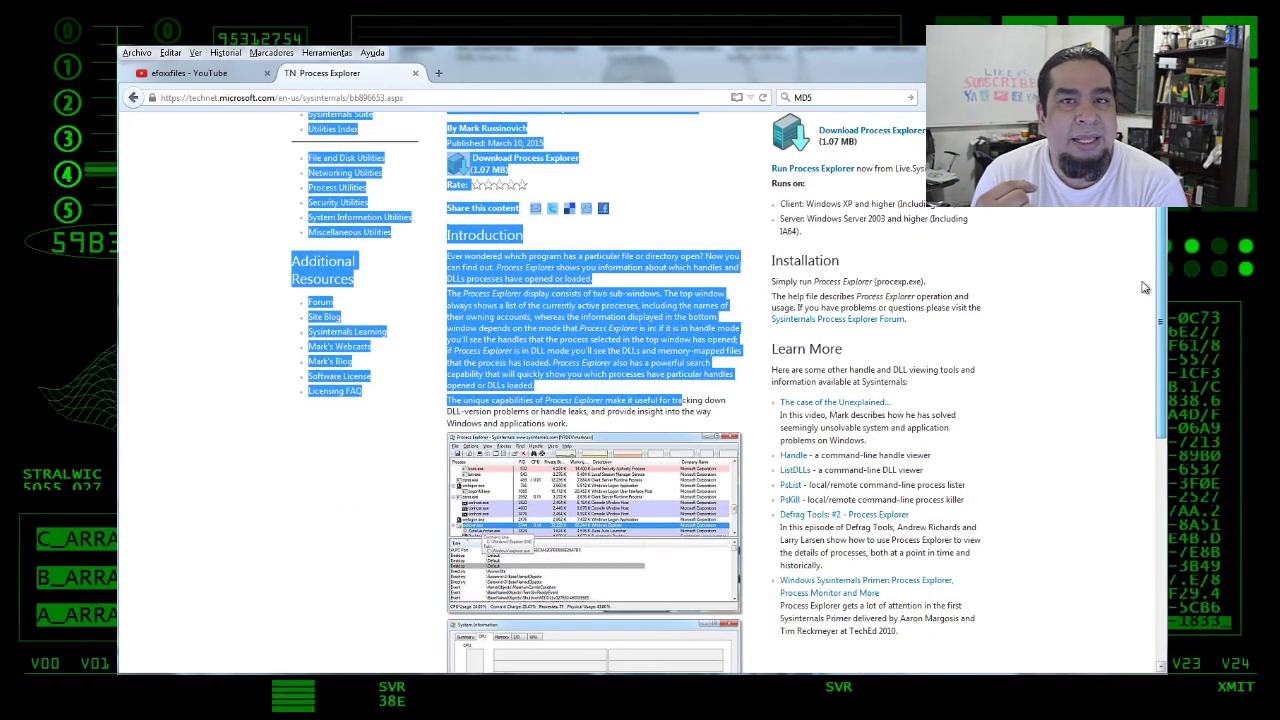
drag(1155, 345, 1162, 521)
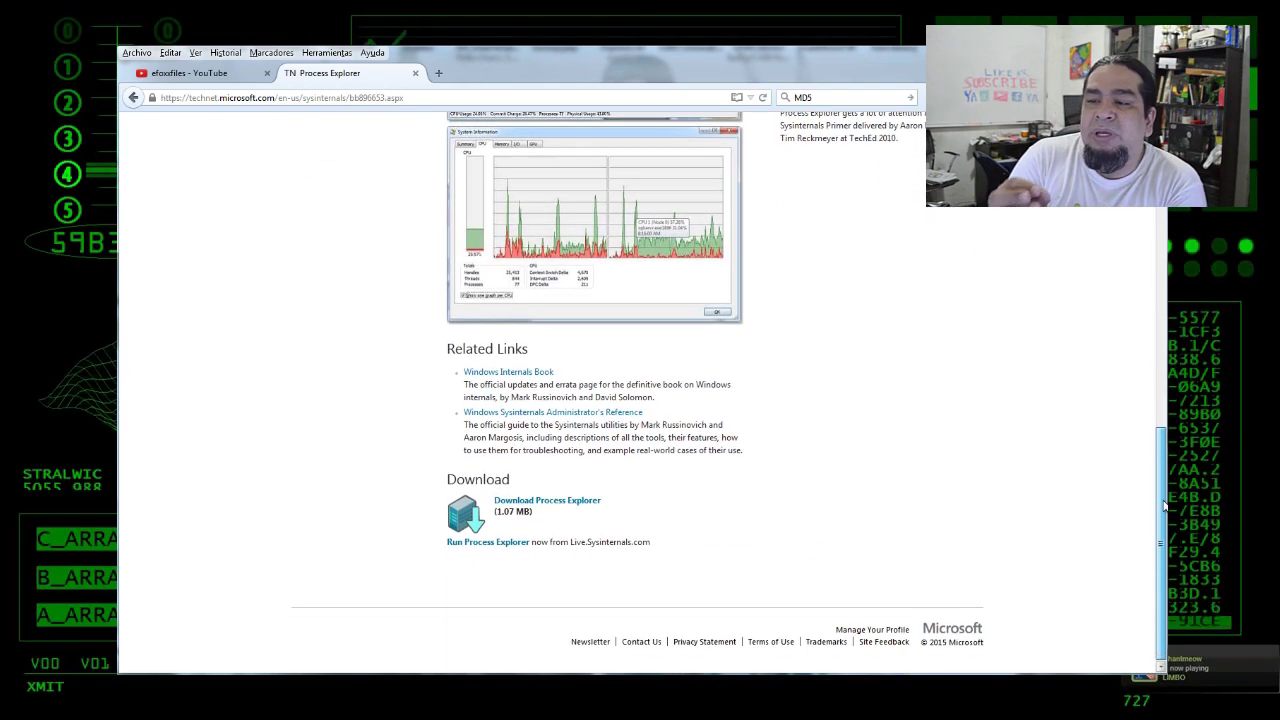
click(497, 504)
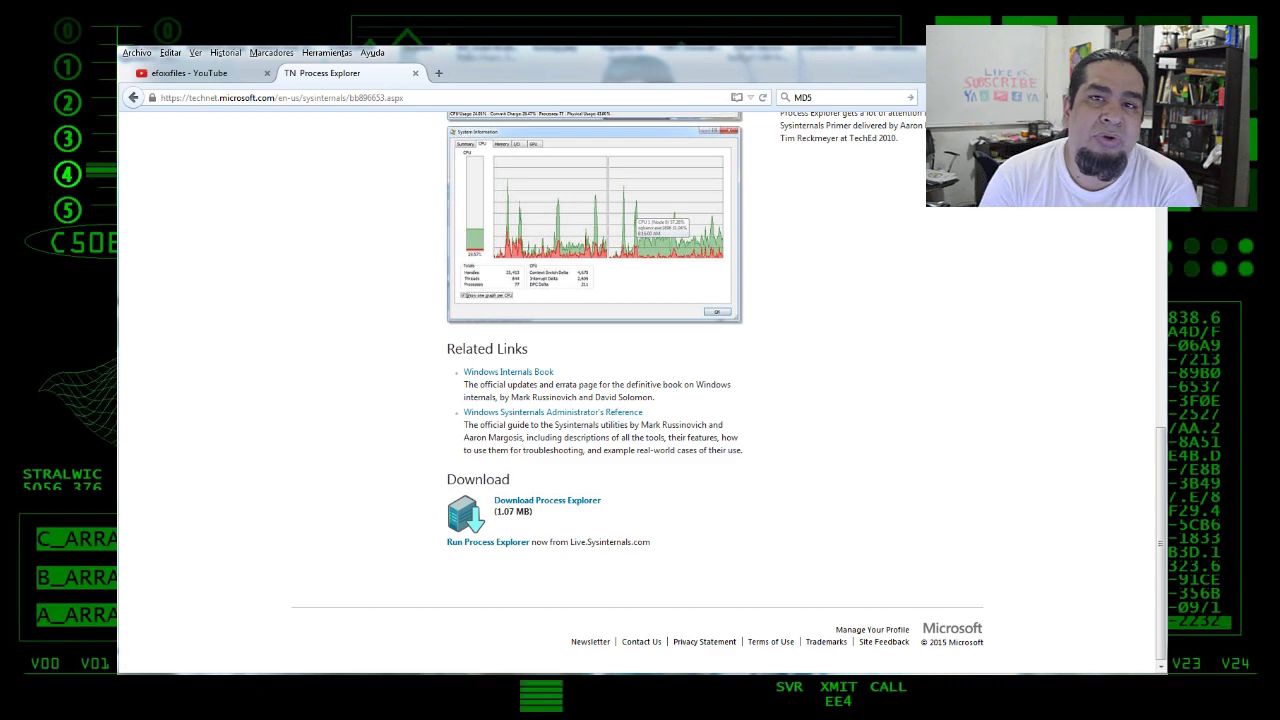
drag(298, 225, 598, 234)
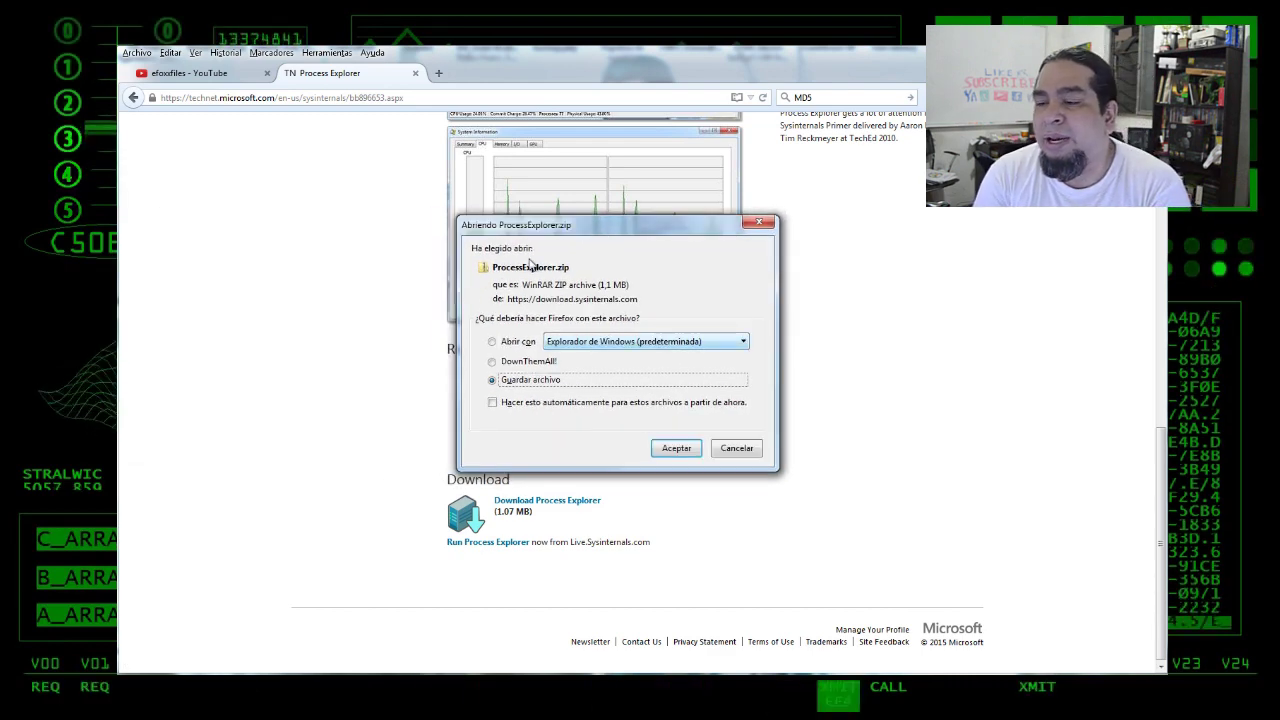
key(Return)
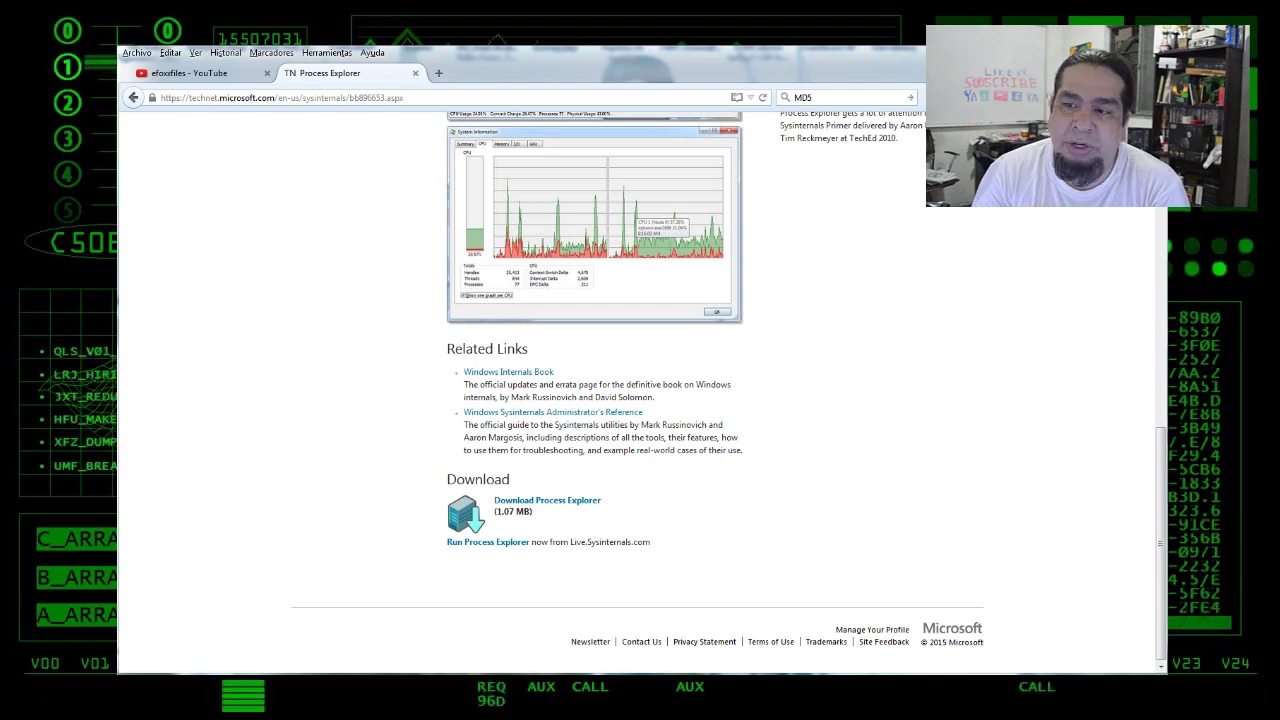
Open the downloaded ProcessExplorer.zip archive and locate the procexp.exe application inside it
drag(200, 140, 881, 143)
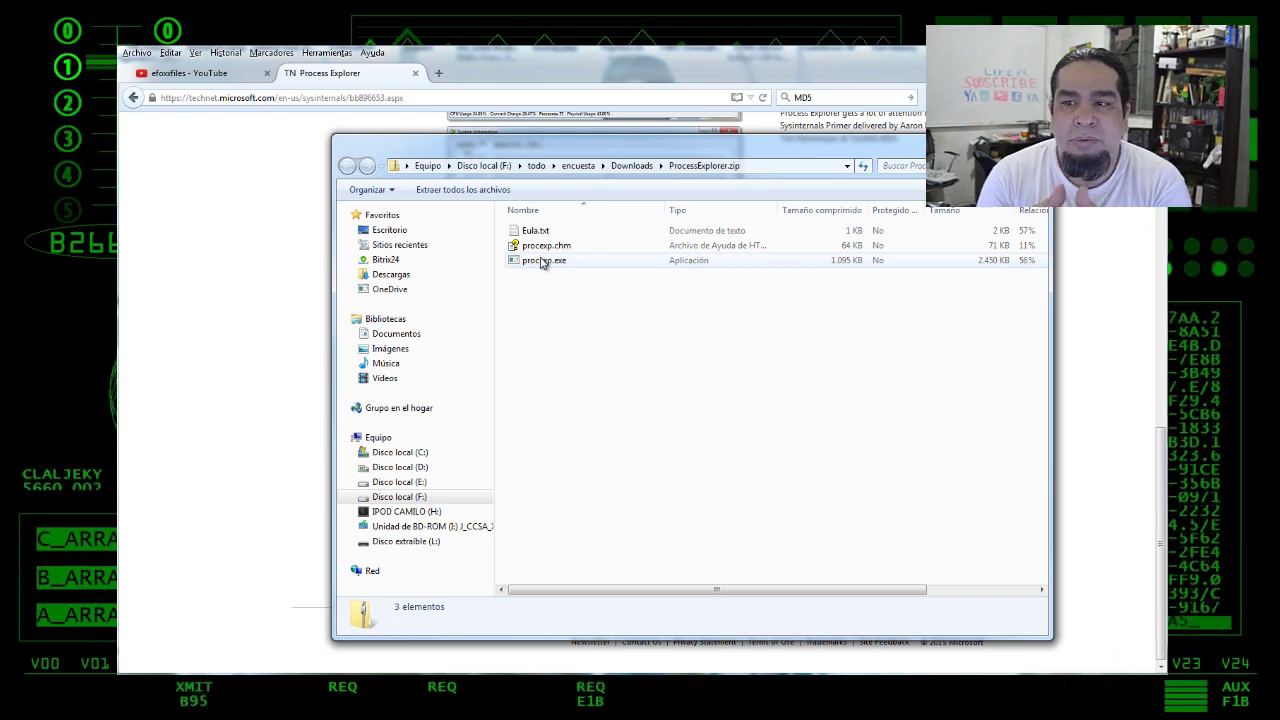
right_click(542, 263)
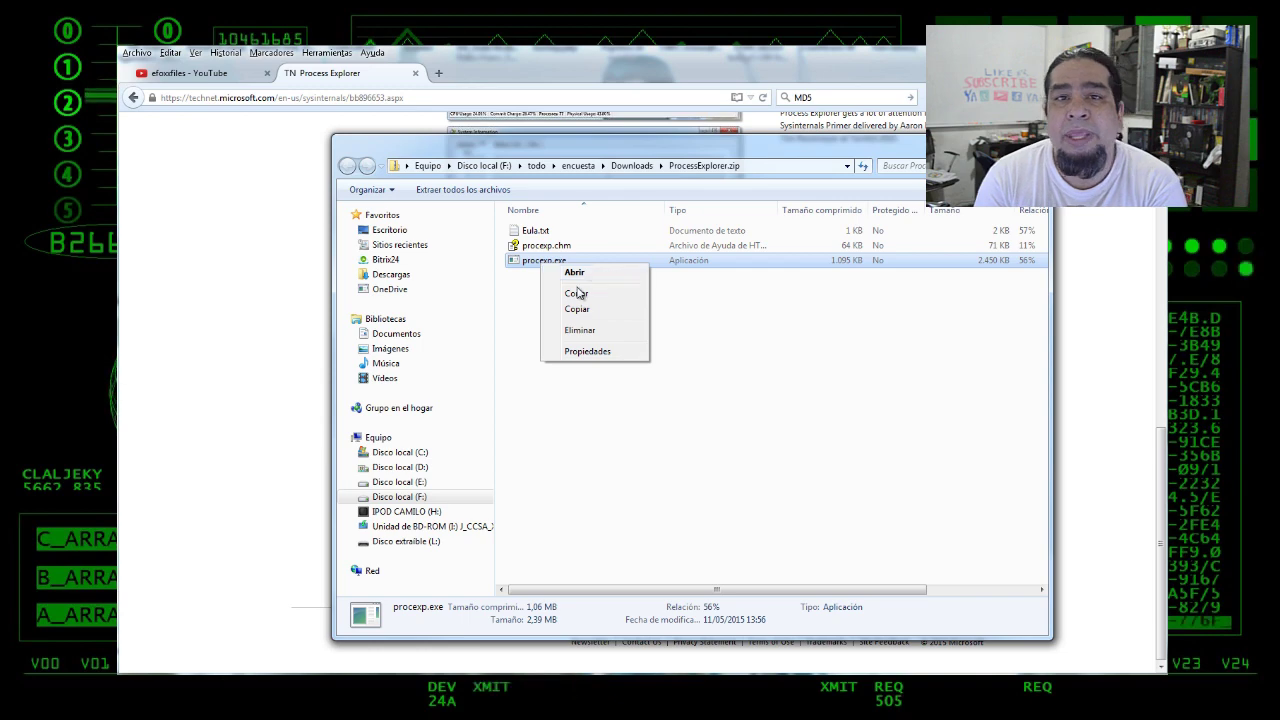
key(Escape)
Switch to the running Process Explorer window with its list of processes
key(alt+Tab)
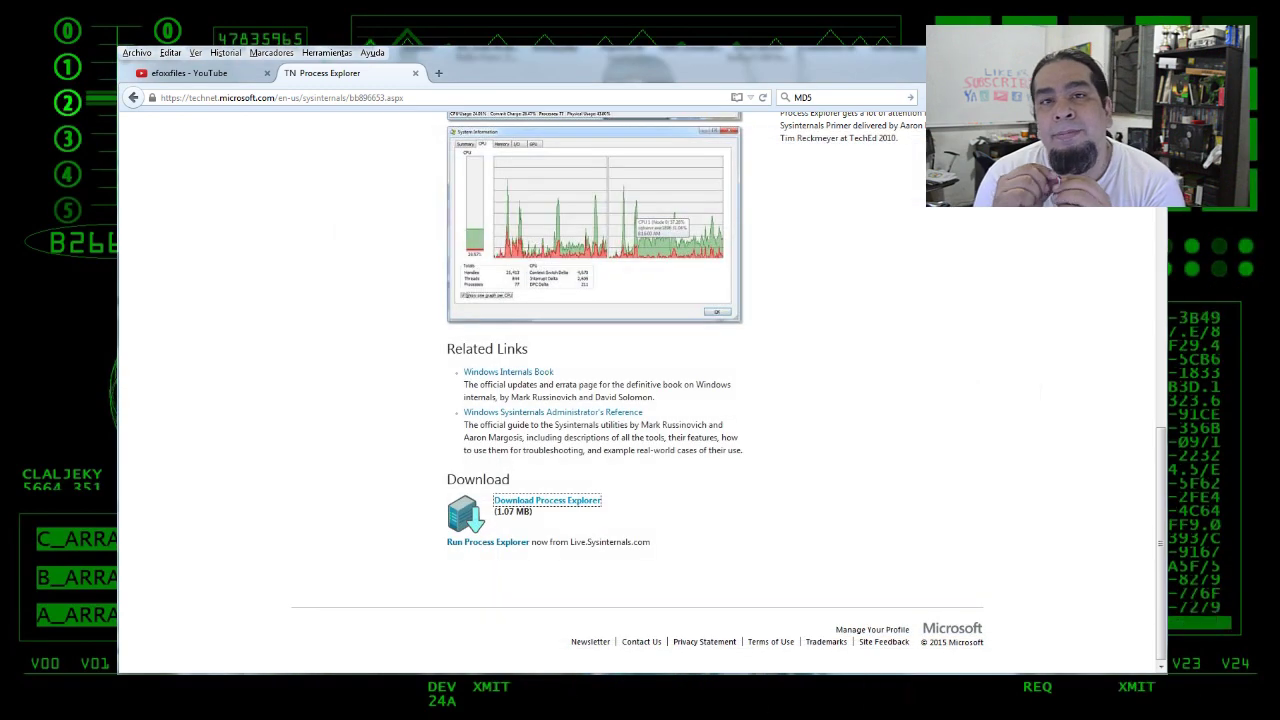
key(super+d)
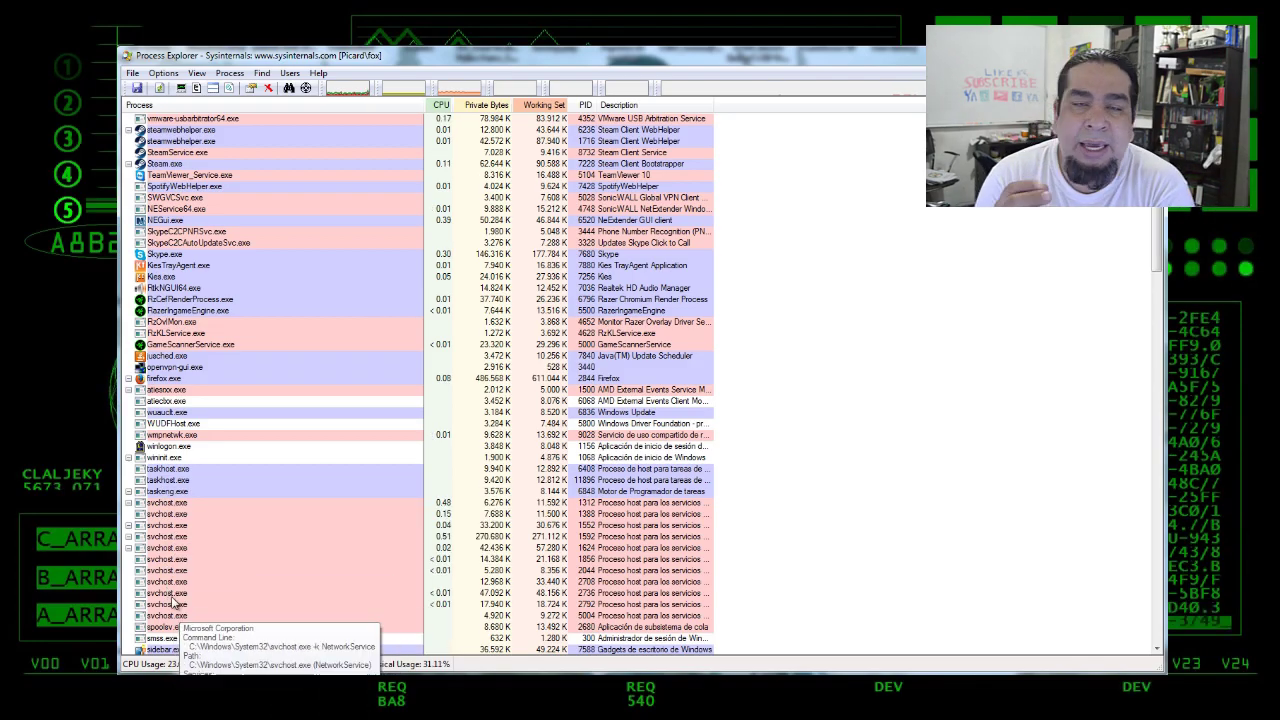
drag(1162, 236, 1135, 232)
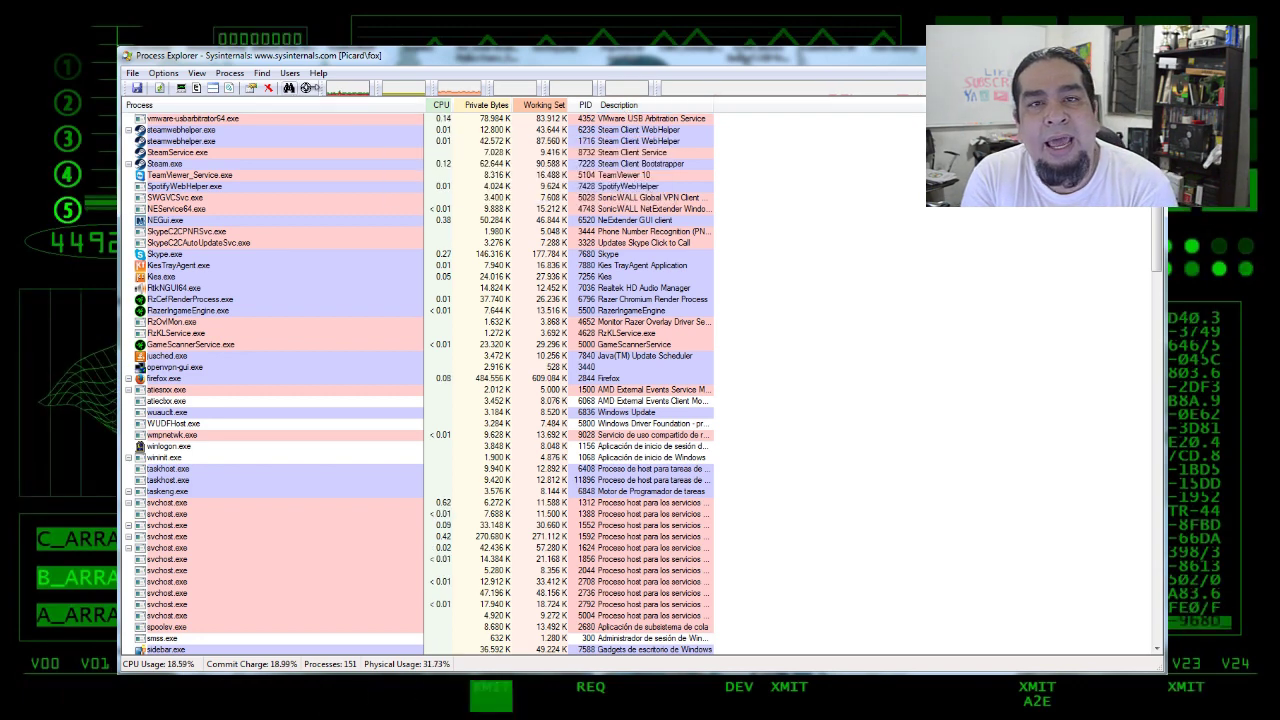
Open System Information, review the summary and CPU graphs, and compare the combined CPU graph with one graph per CPU
mouse_move(350, 93)
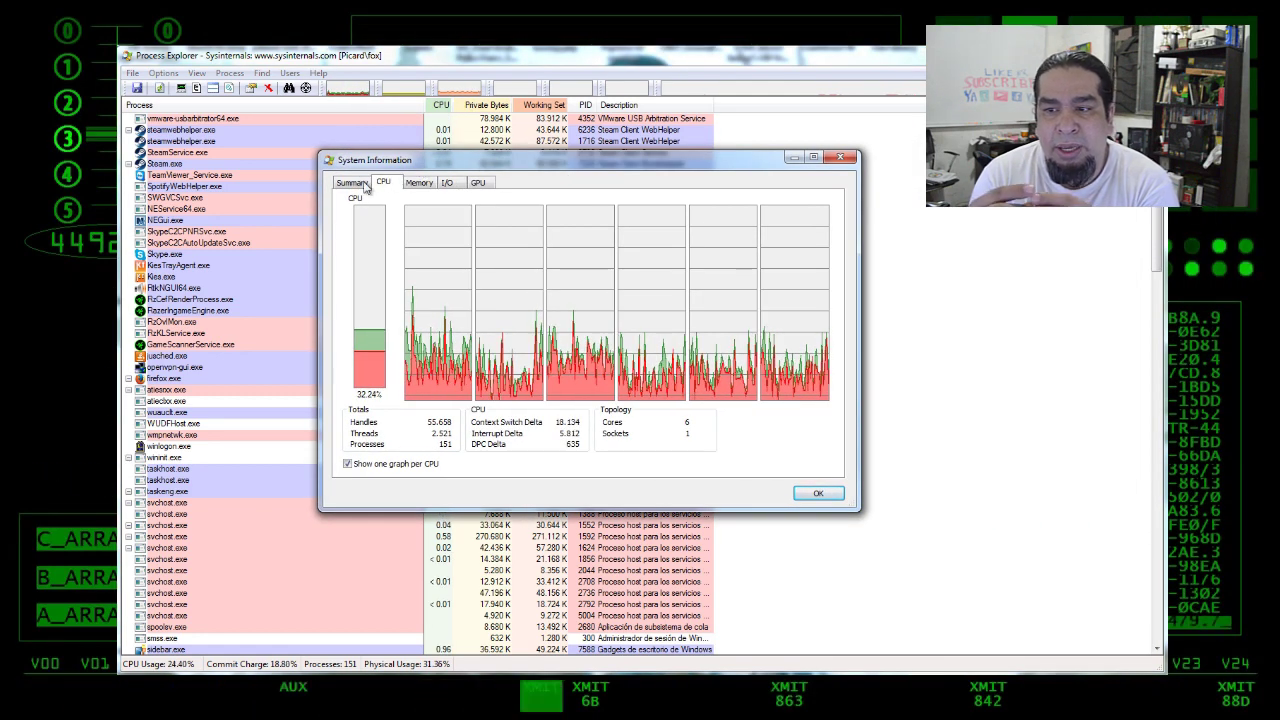
click(352, 183)
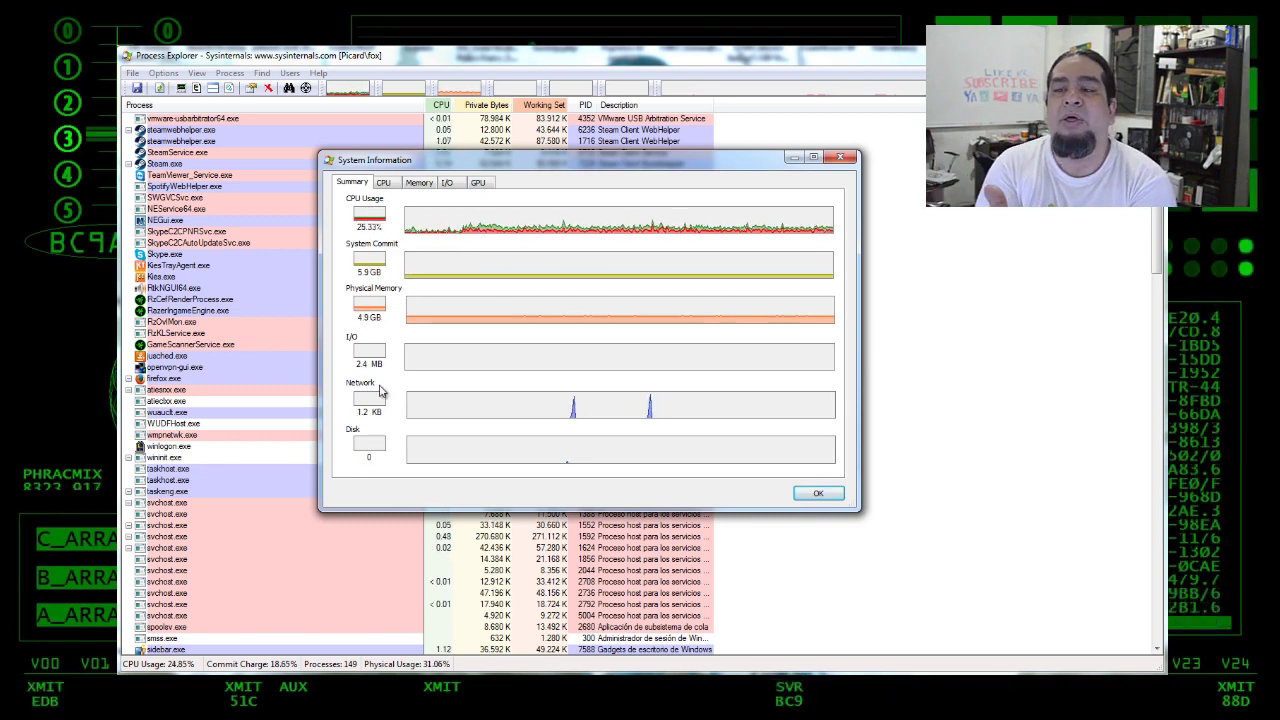
click(383, 183)
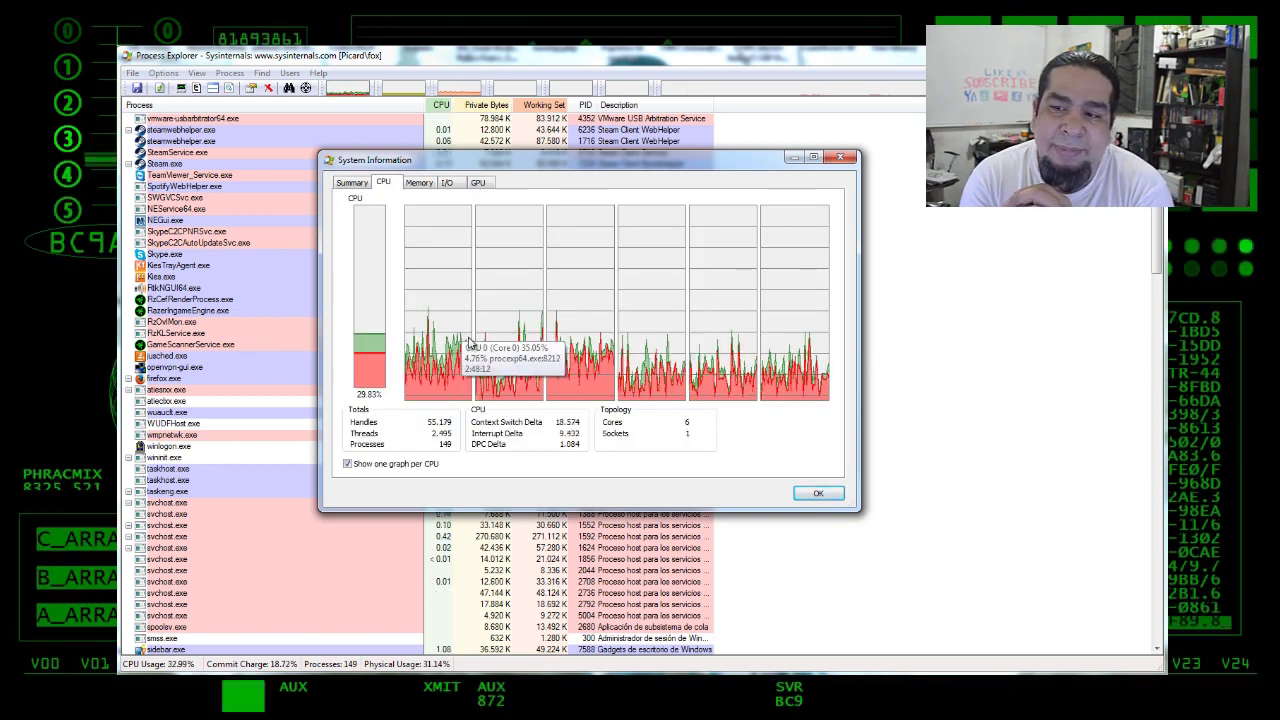
click(347, 464)
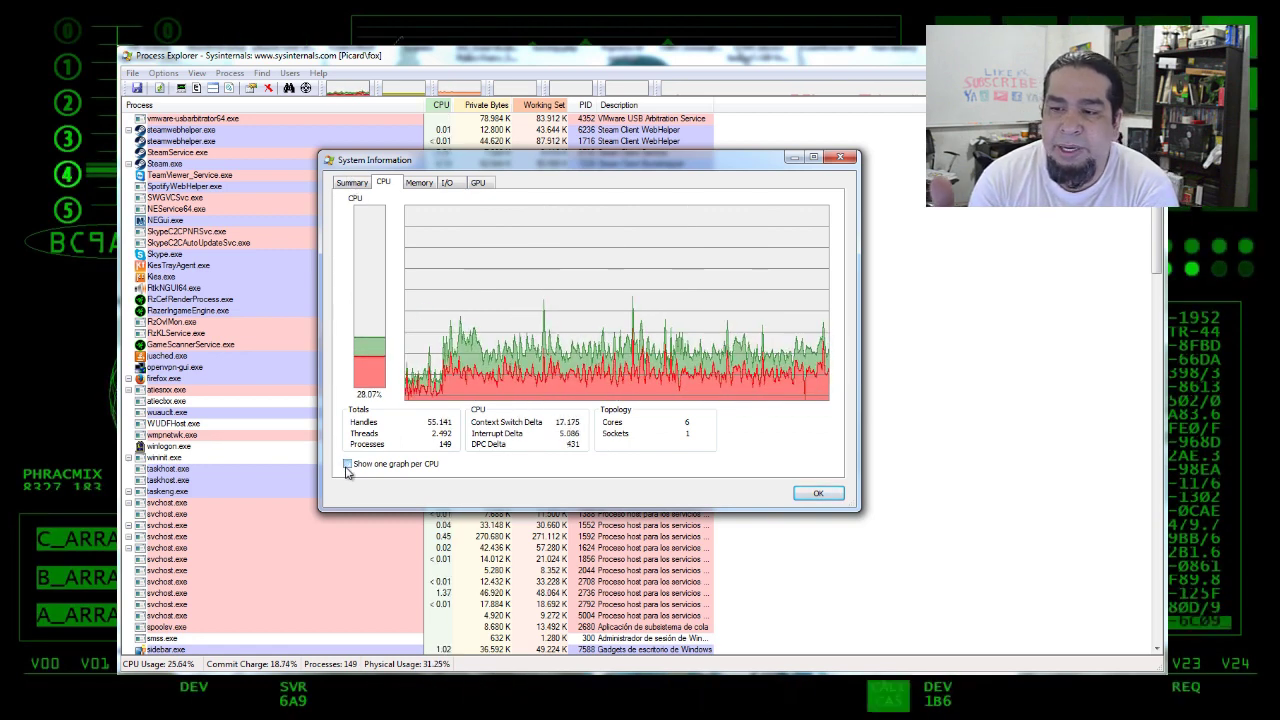
click(347, 466)
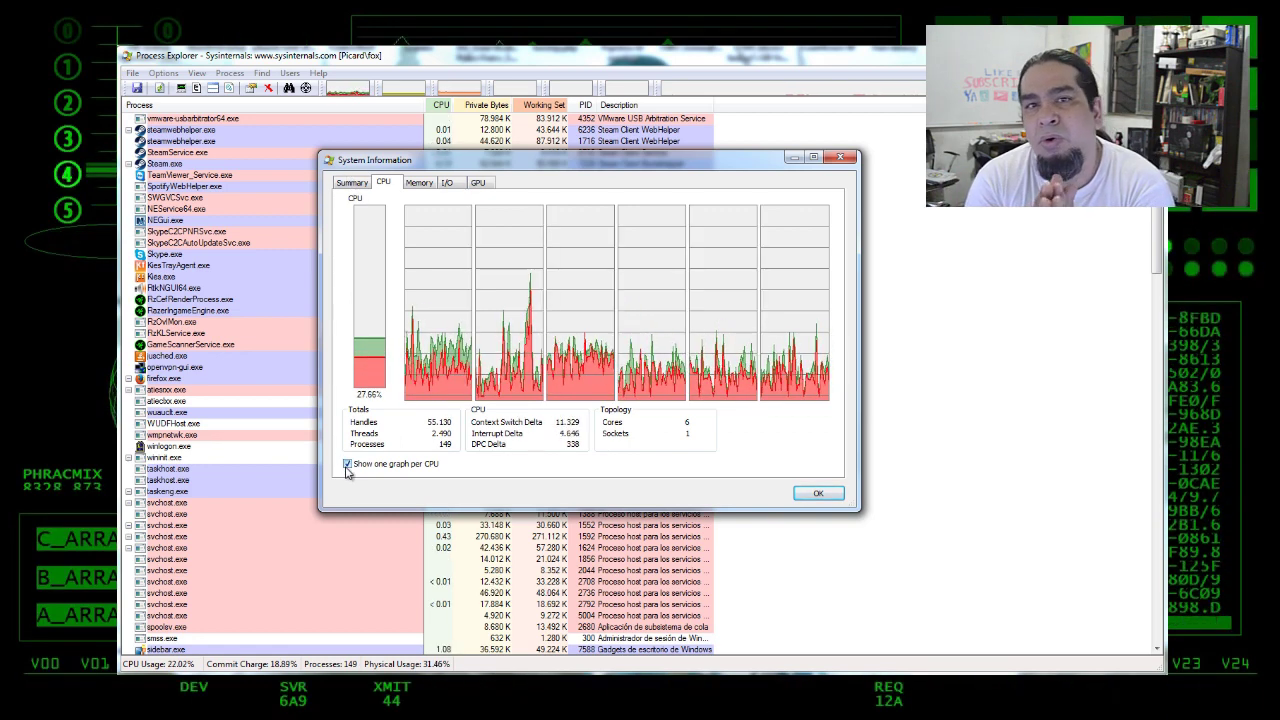
Examine the memory, I/O and GPU usage in System Information, including the GPU engine history
click(419, 183)
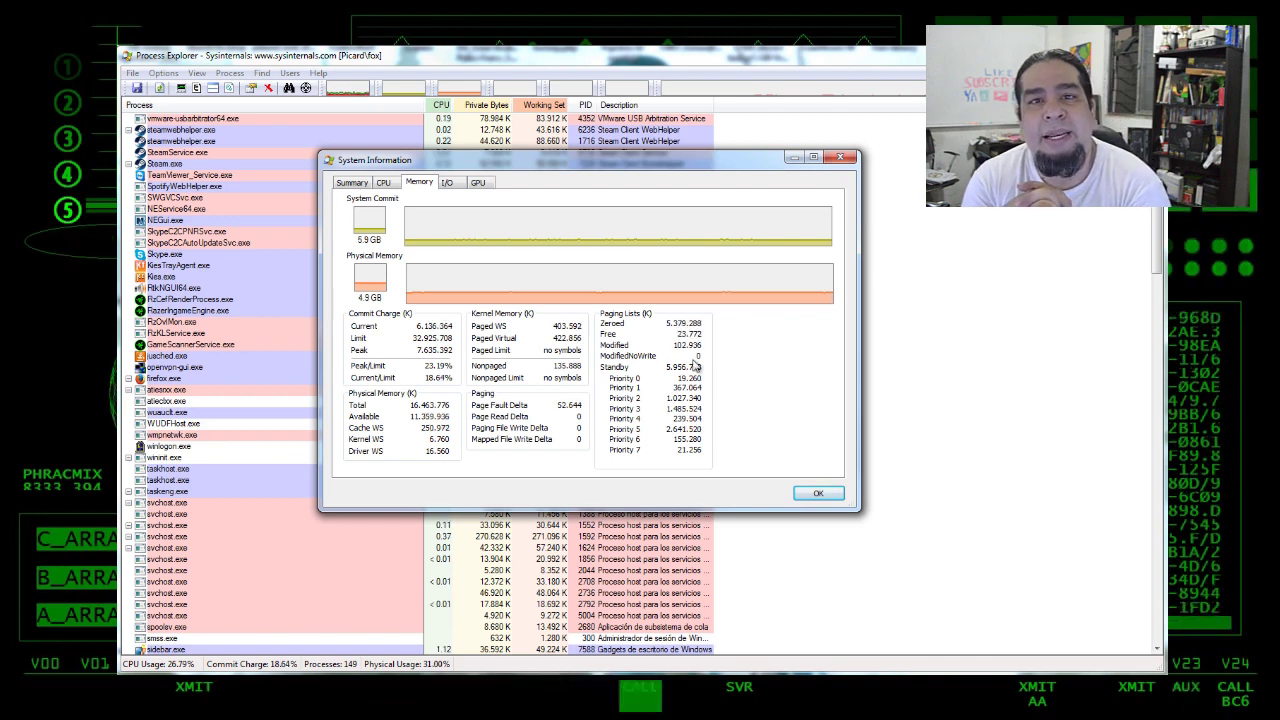
click(447, 182)
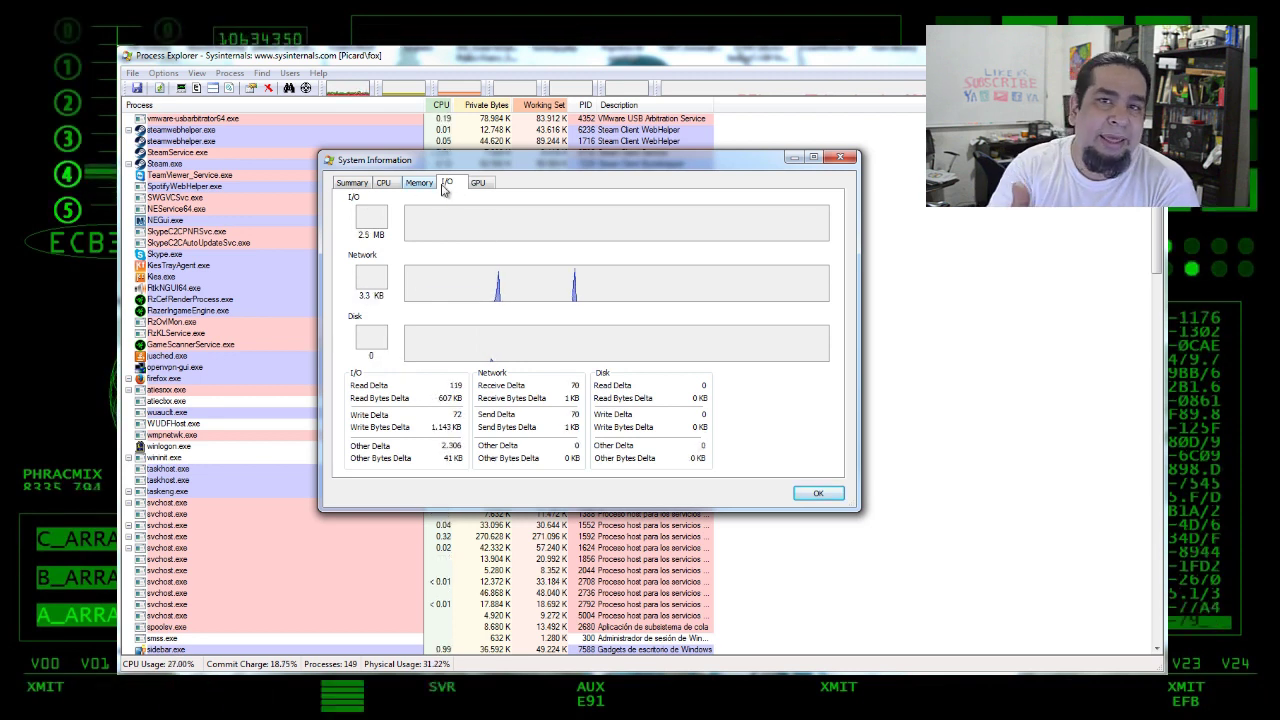
click(476, 184)
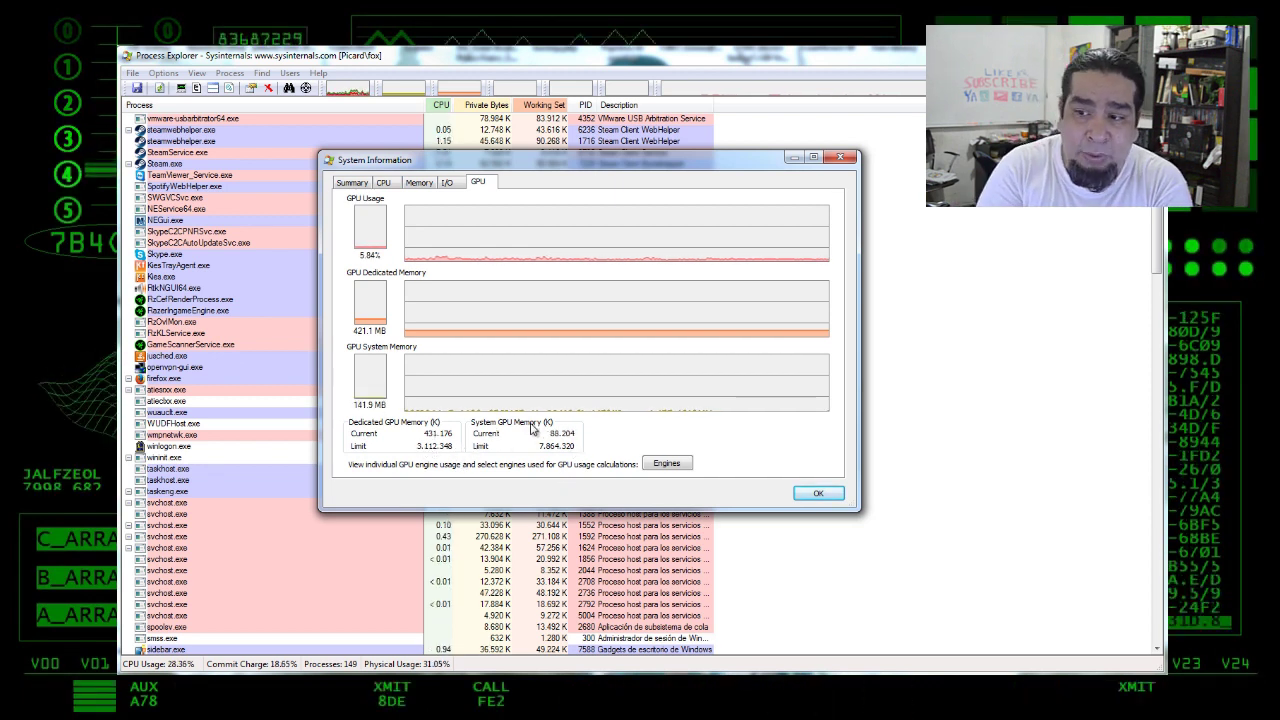
click(678, 465)
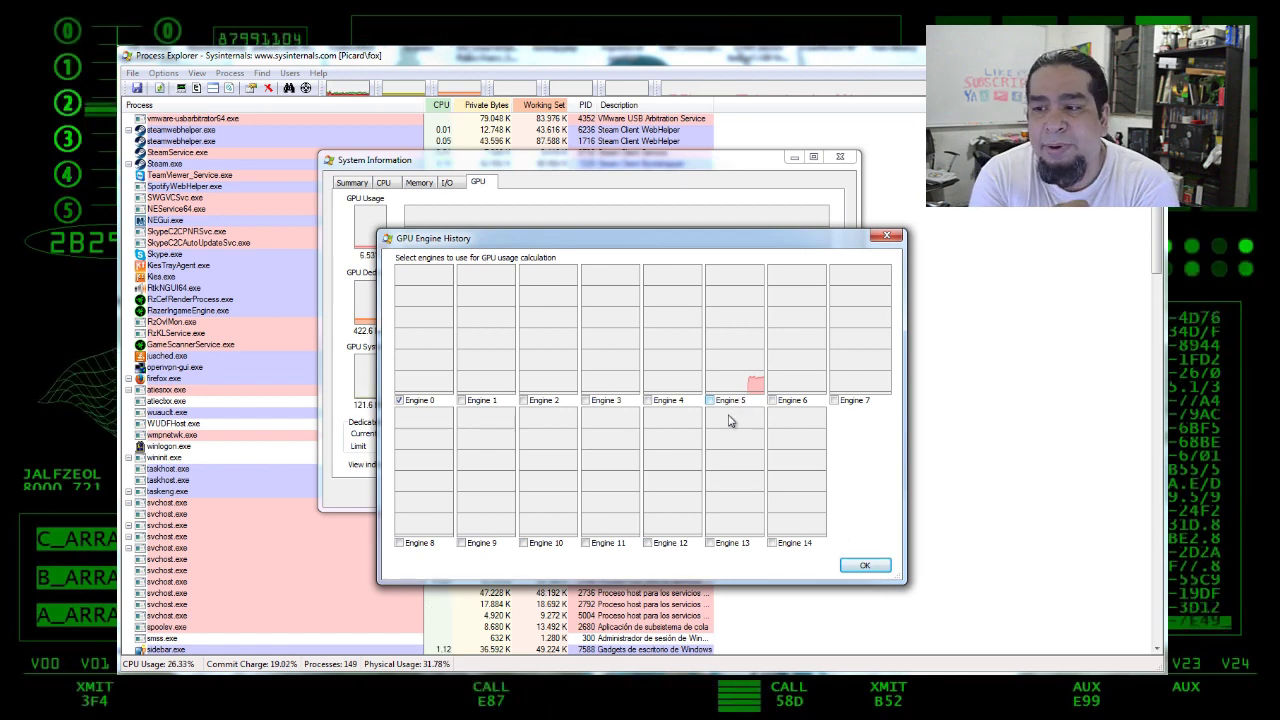
click(864, 566)
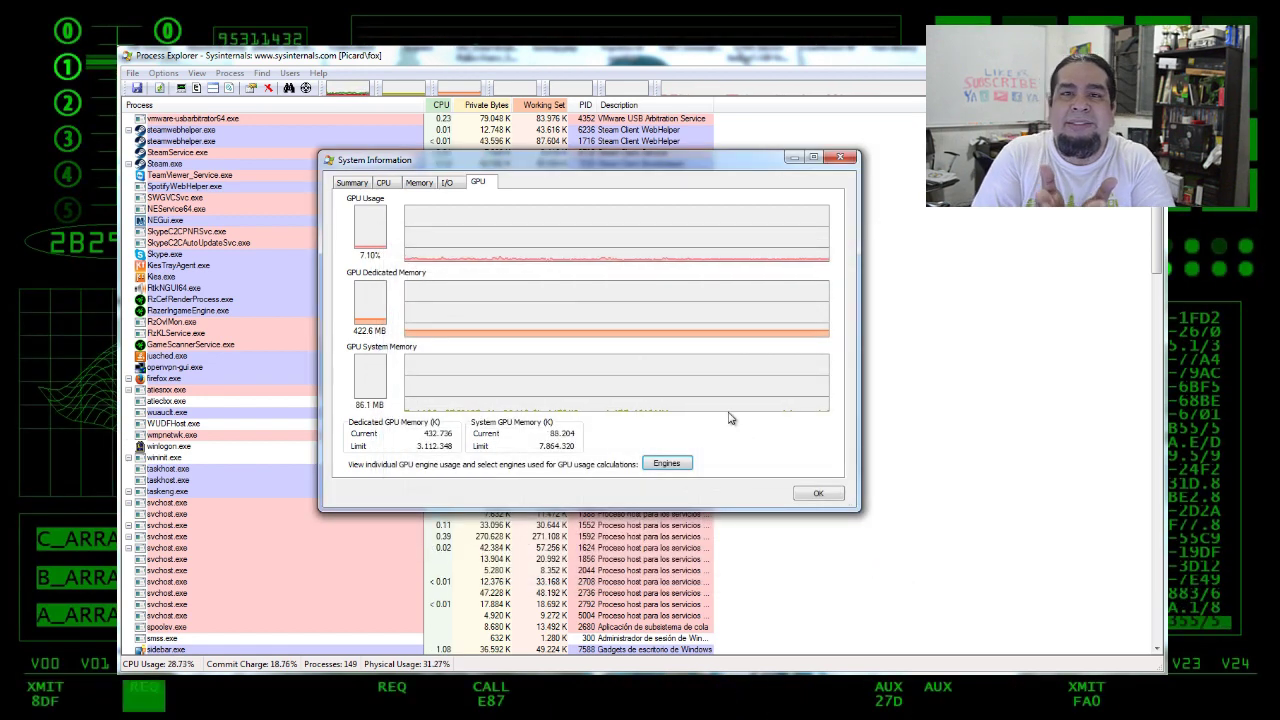
Review the per-core CPU graphs once more and close System Information
click(383, 182)
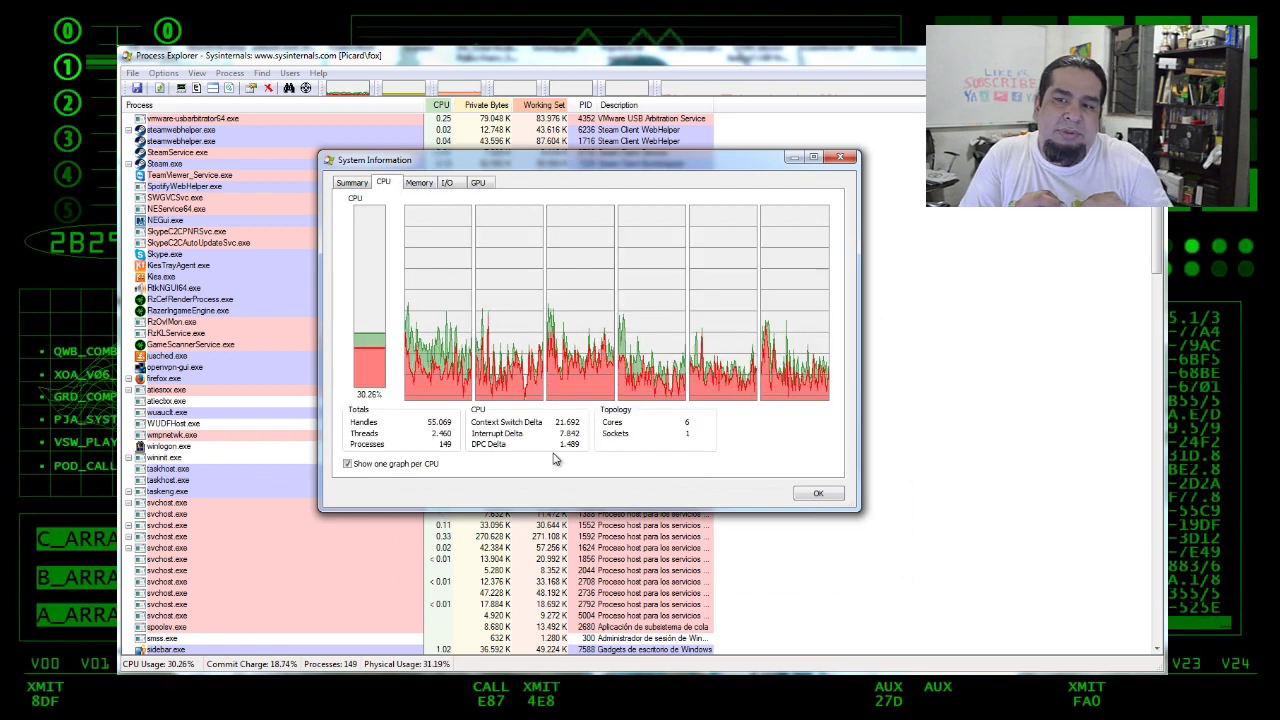
mouse_move(549, 322)
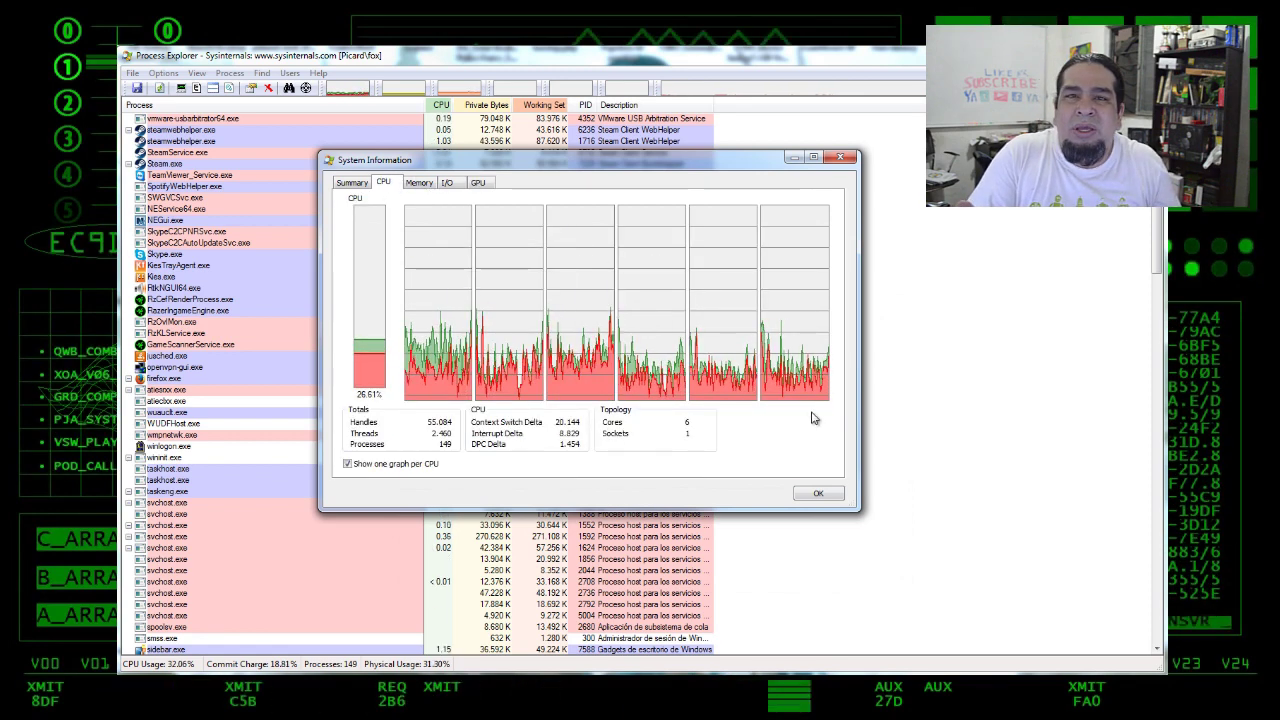
click(820, 493)
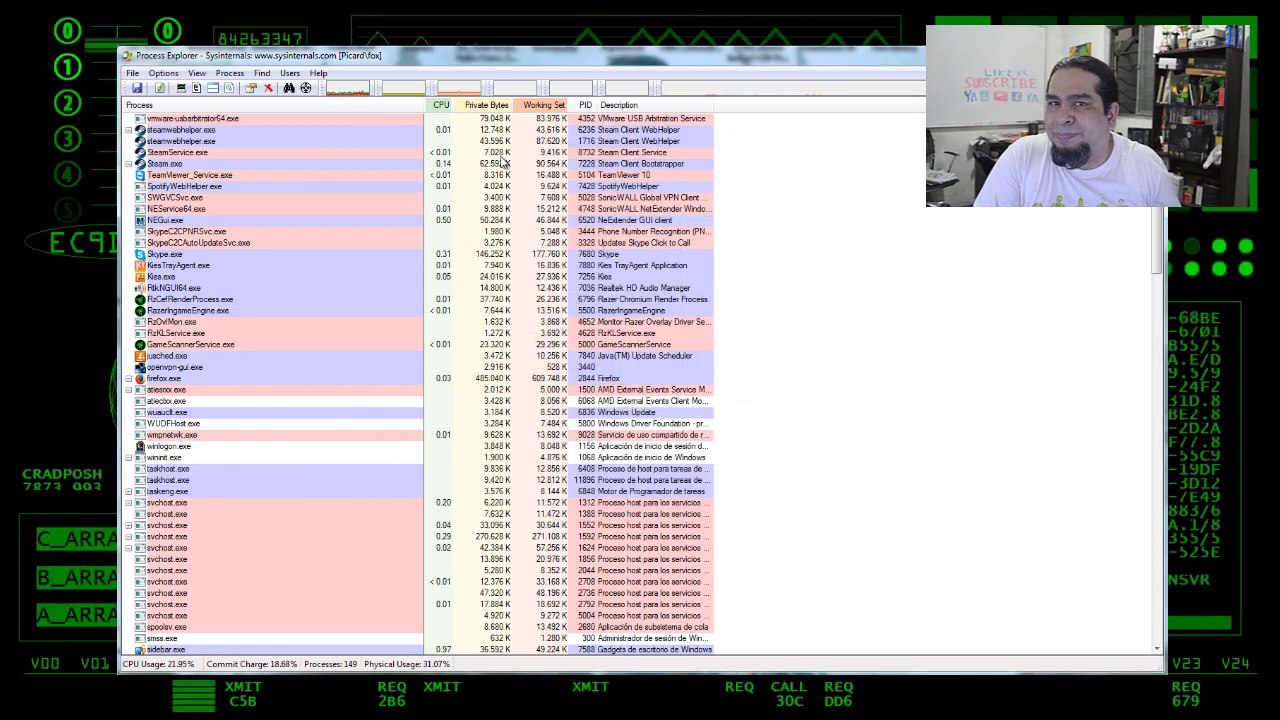
Sort the process list by CPU usage and examine the processes using the most processor time
mouse_move(362, 91)
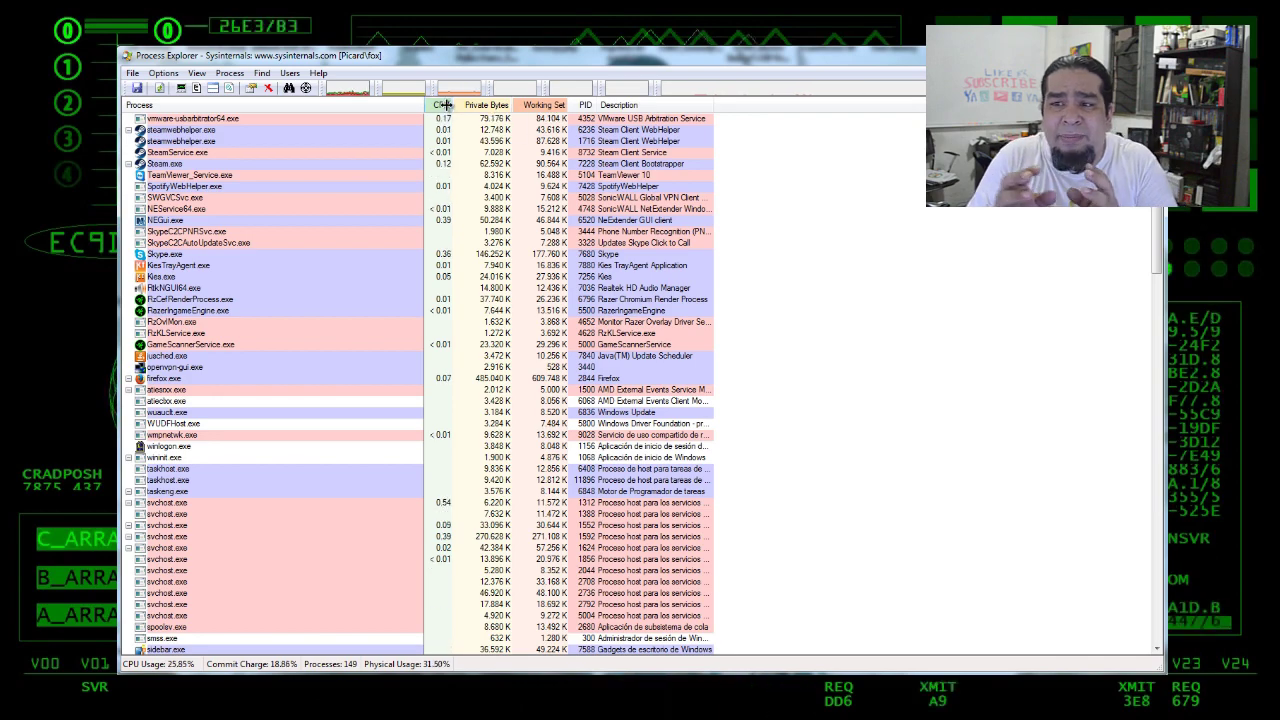
click(444, 106)
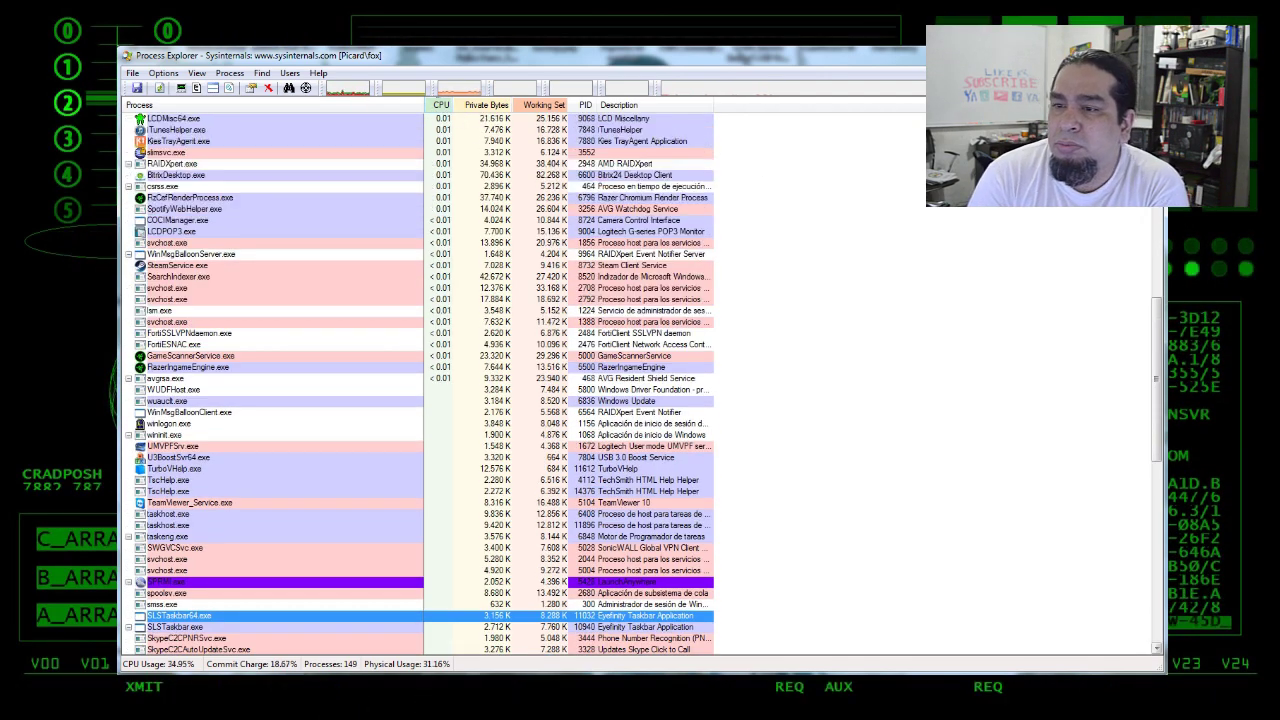
drag(1160, 316, 1160, 230)
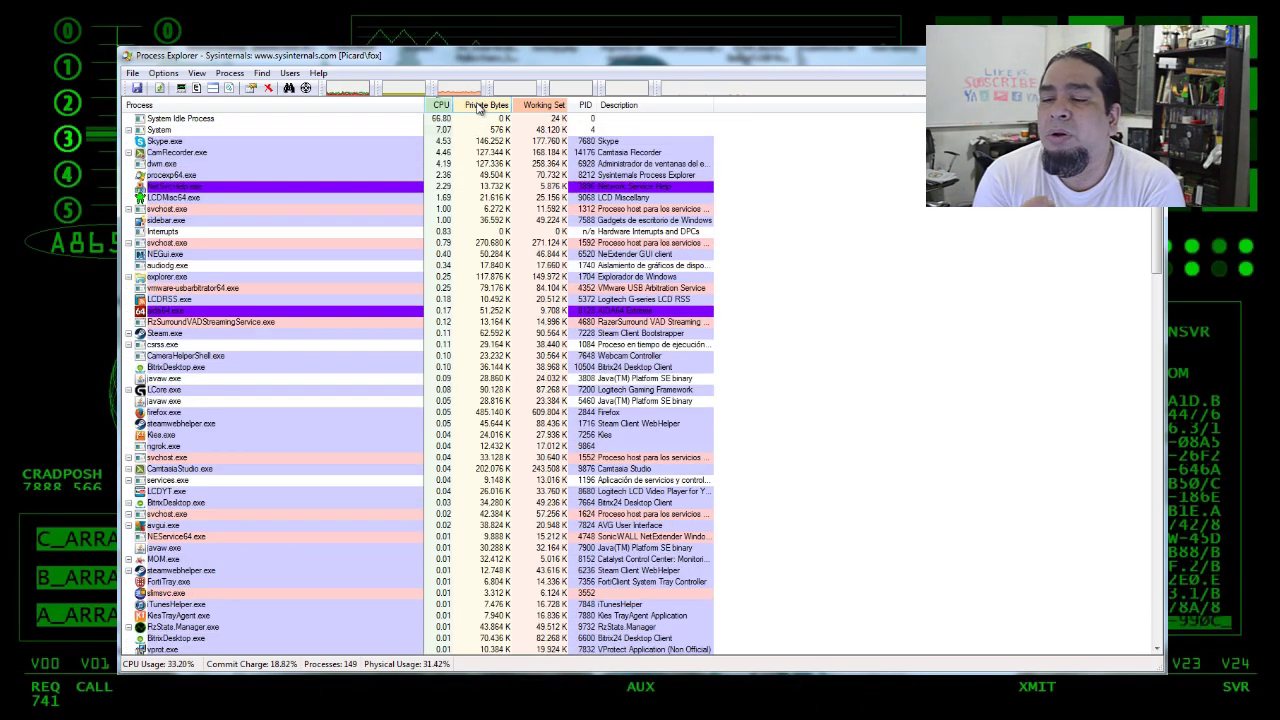
Sort the process list by private bytes and by working set to compare memory use
click(482, 106)
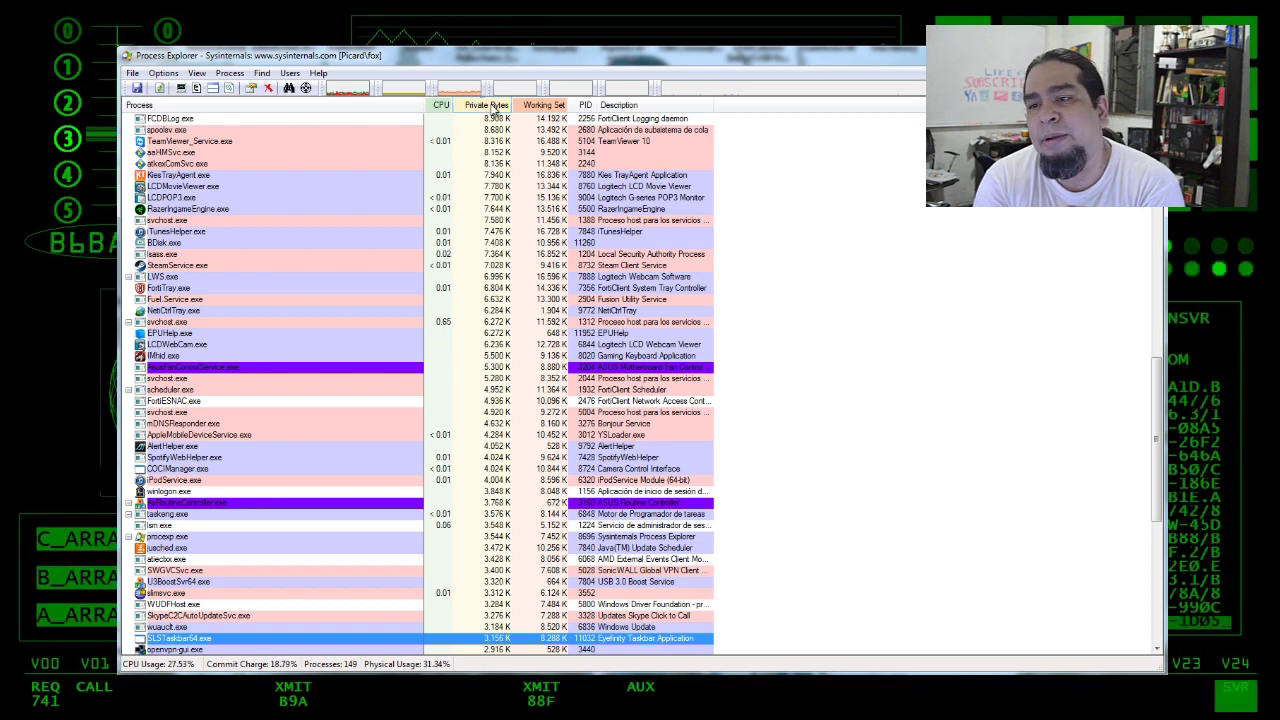
click(545, 106)
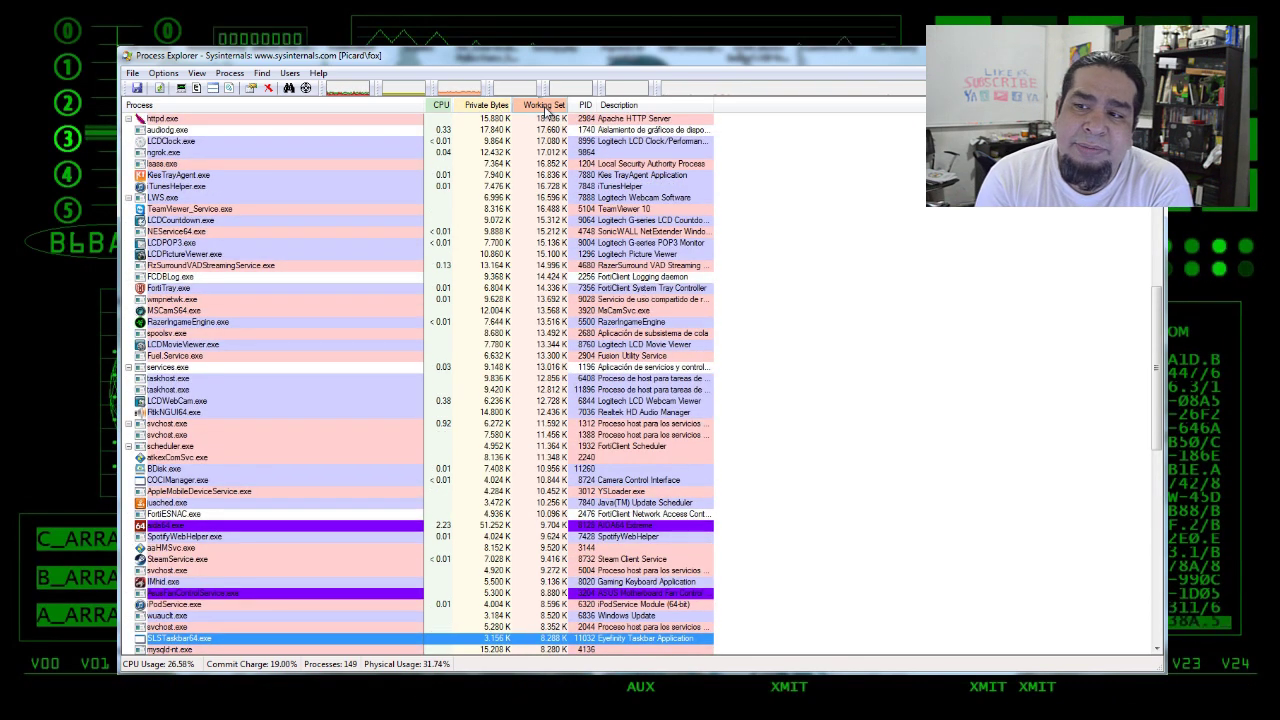
click(545, 106)
click(545, 106)
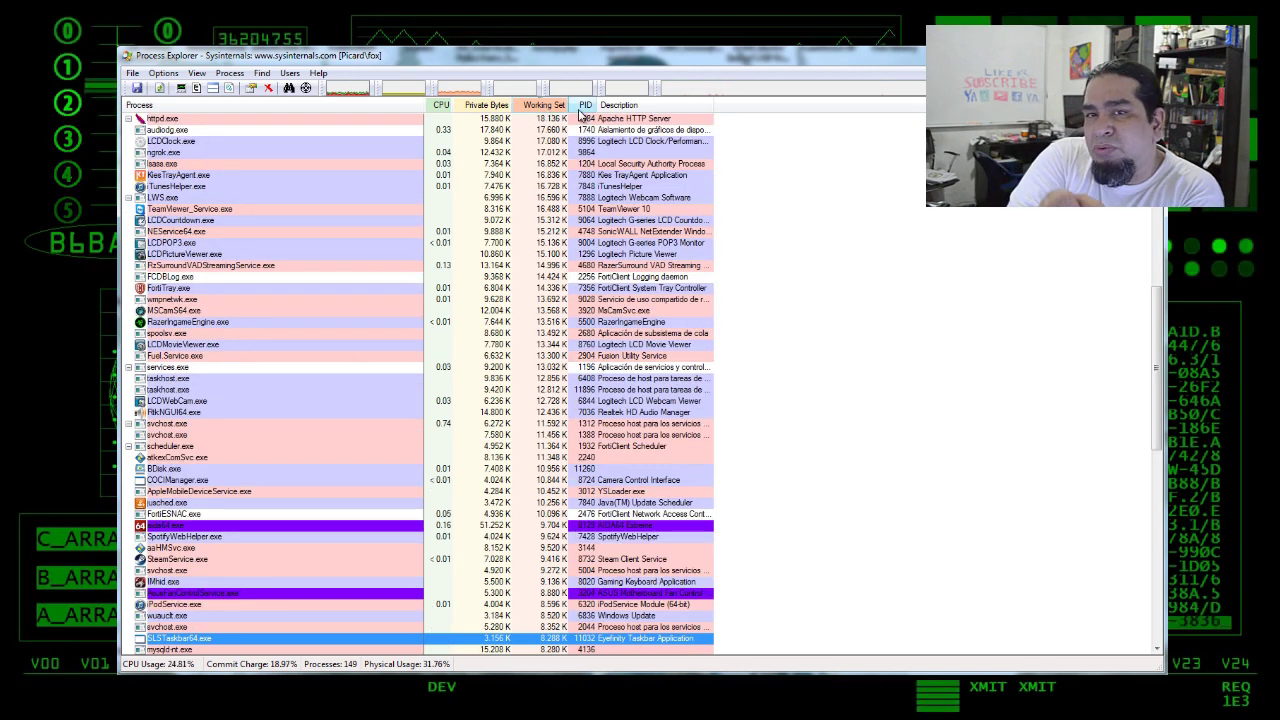
Sort the process list by PID and by description, in alphabetical and reverse order
click(580, 109)
click(584, 105)
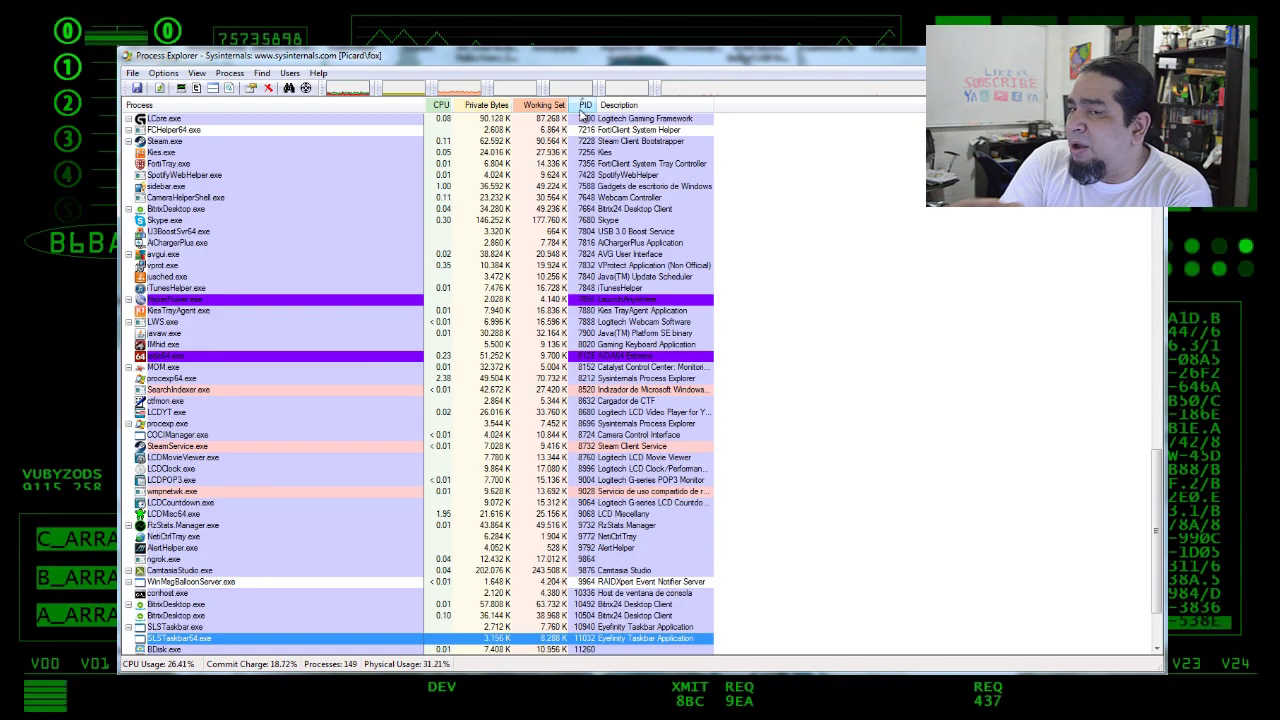
click(619, 105)
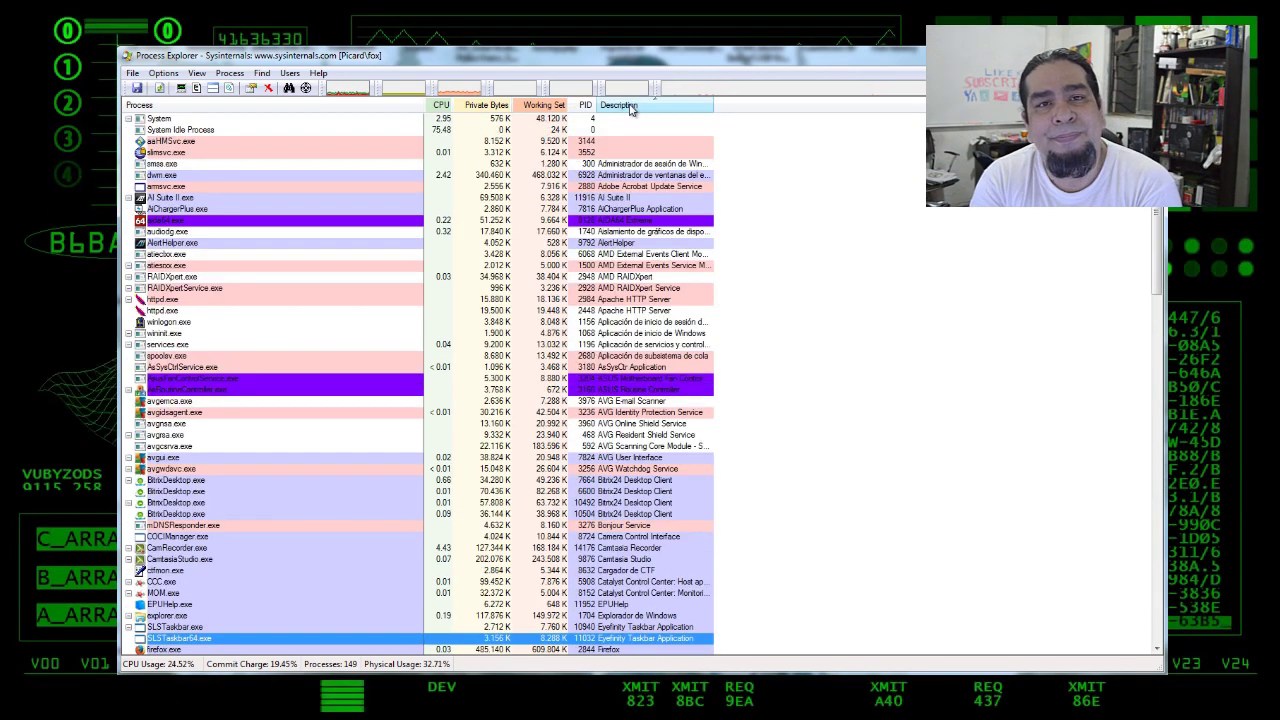
click(621, 106)
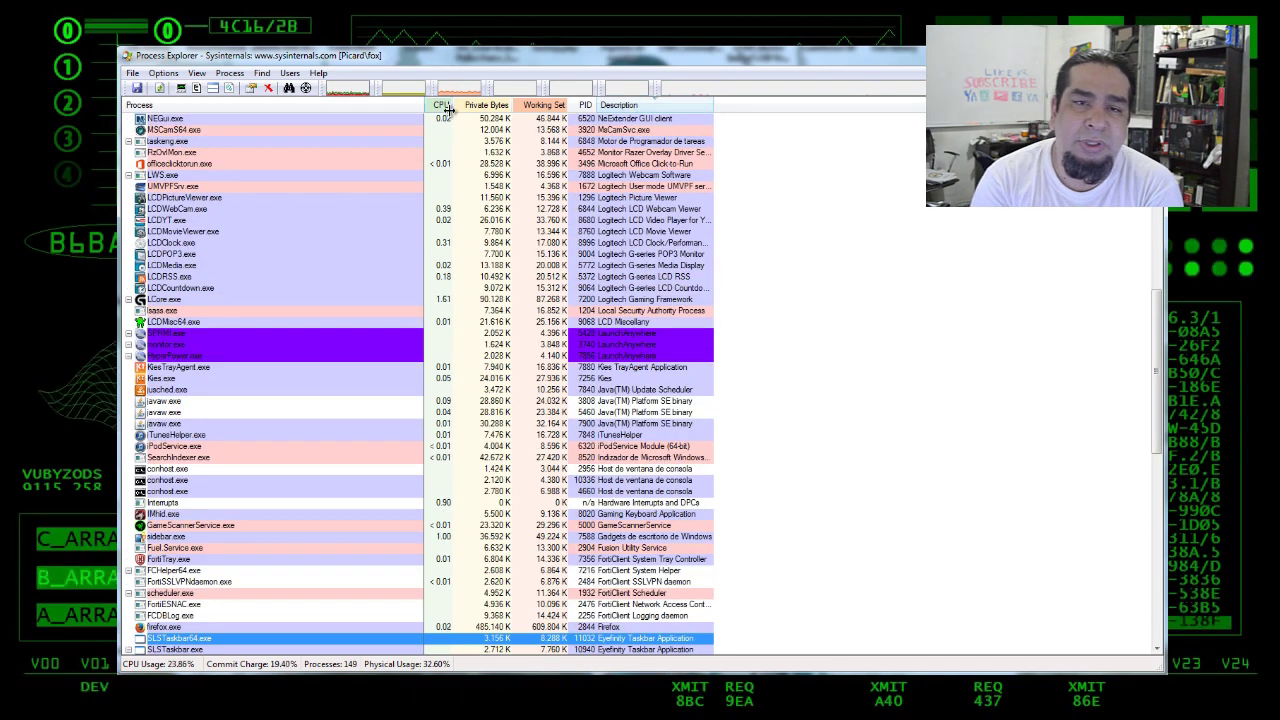
Sort the process list by CPU usage again, with the highest consumers first
click(500, 106)
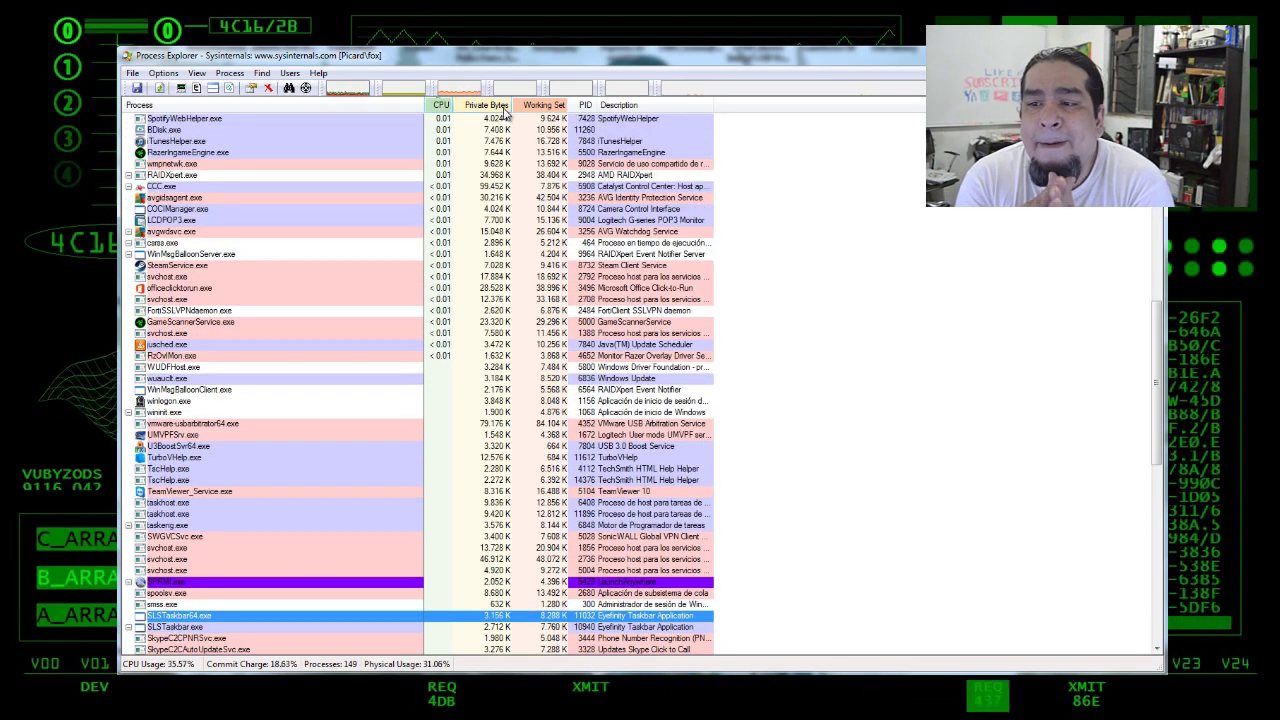
click(441, 105)
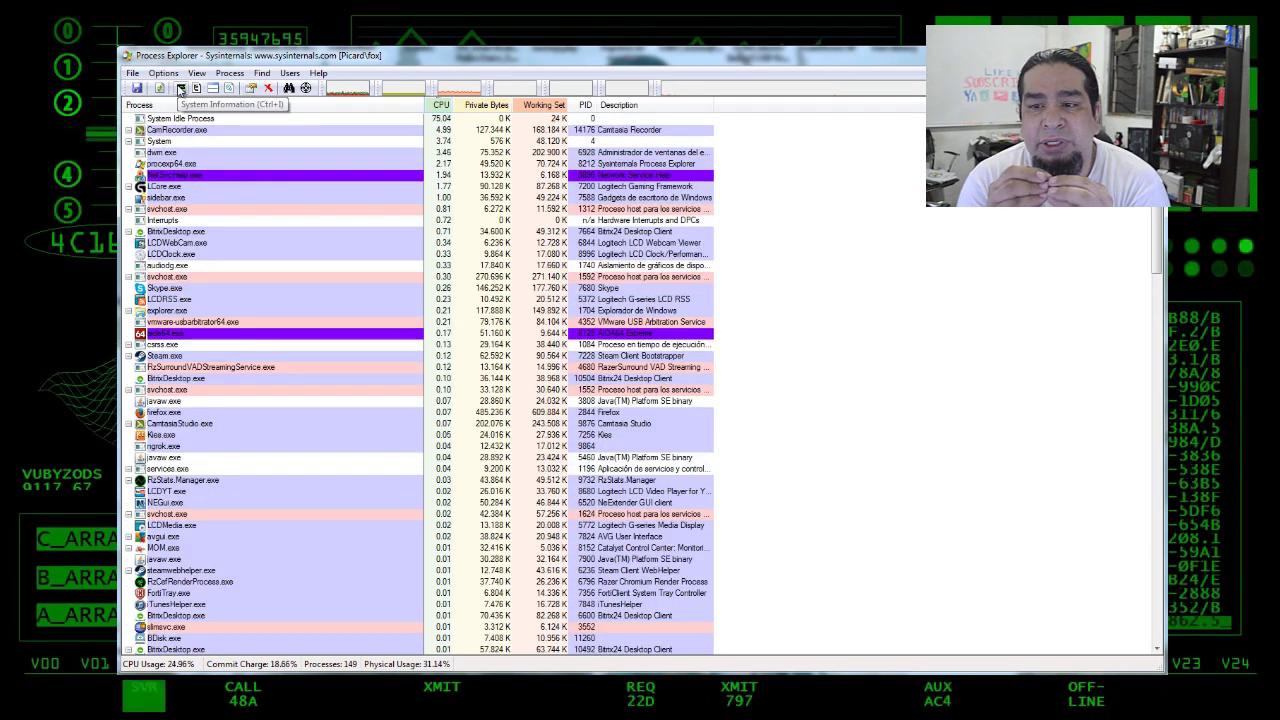
Show the processes as a hierarchy tree and look through the parent and child processes
click(196, 88)
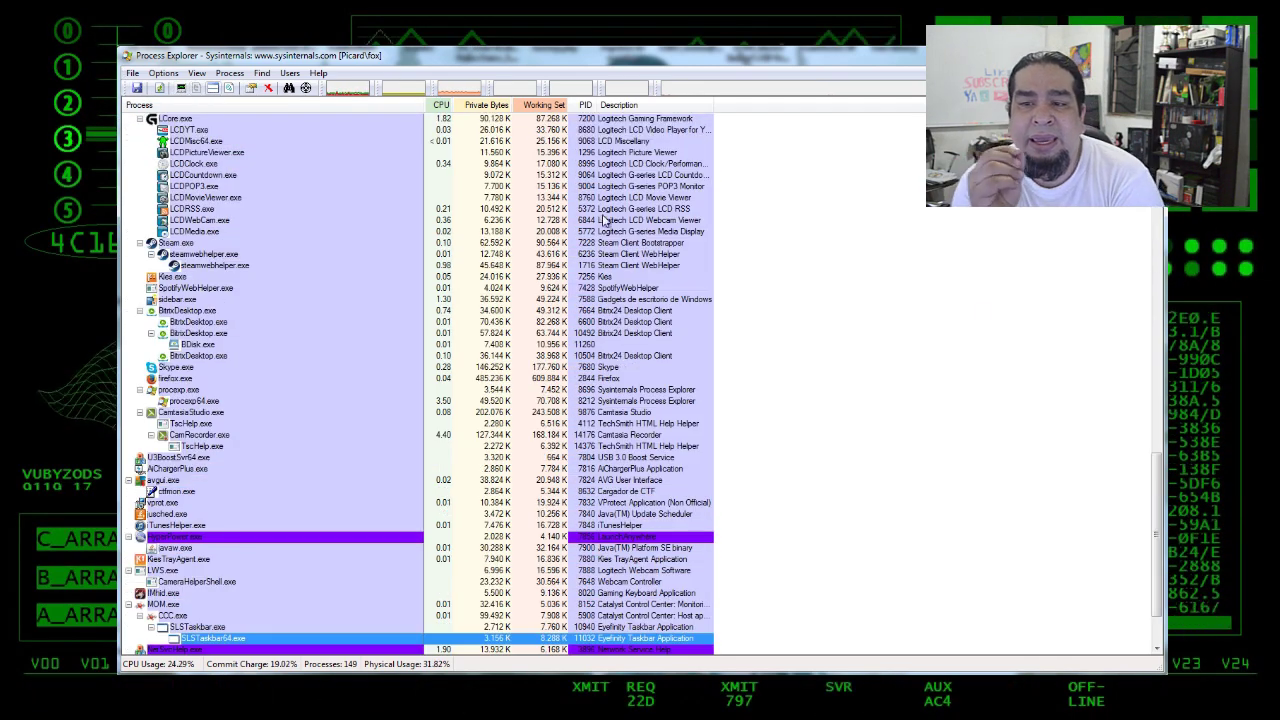
scroll(1140, 517, up, 10)
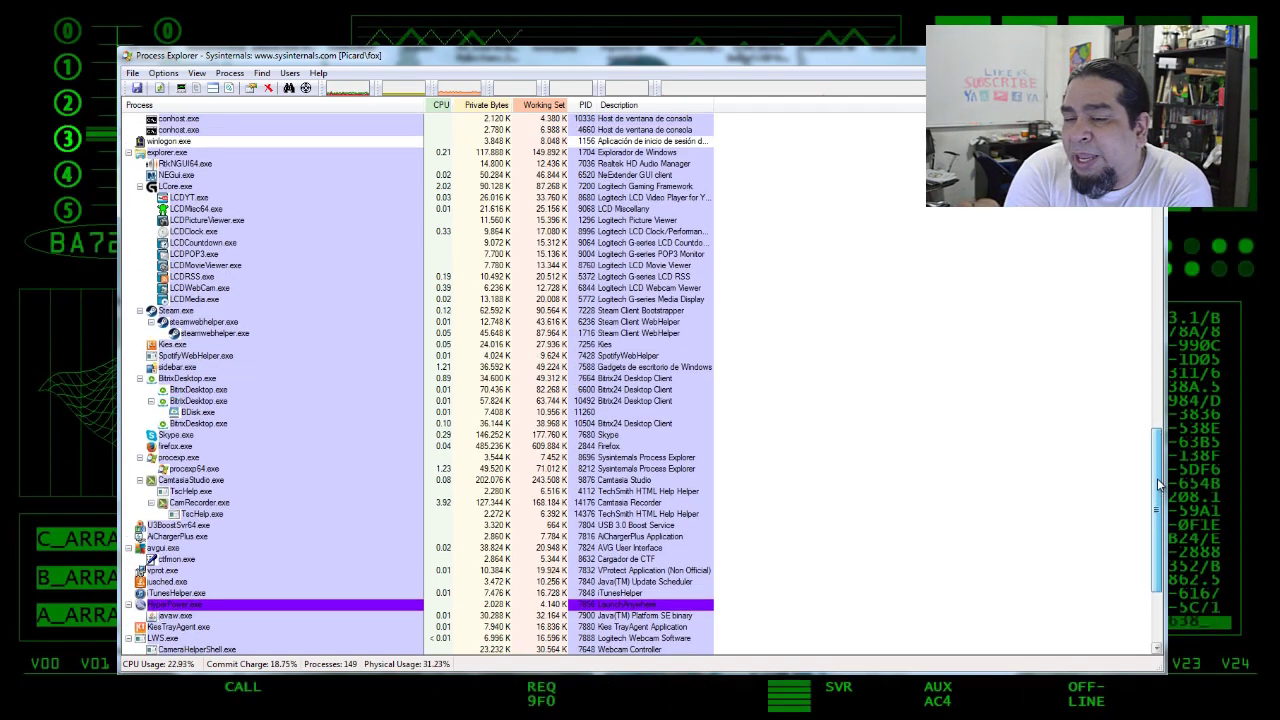
scroll(420, 385, up, 15)
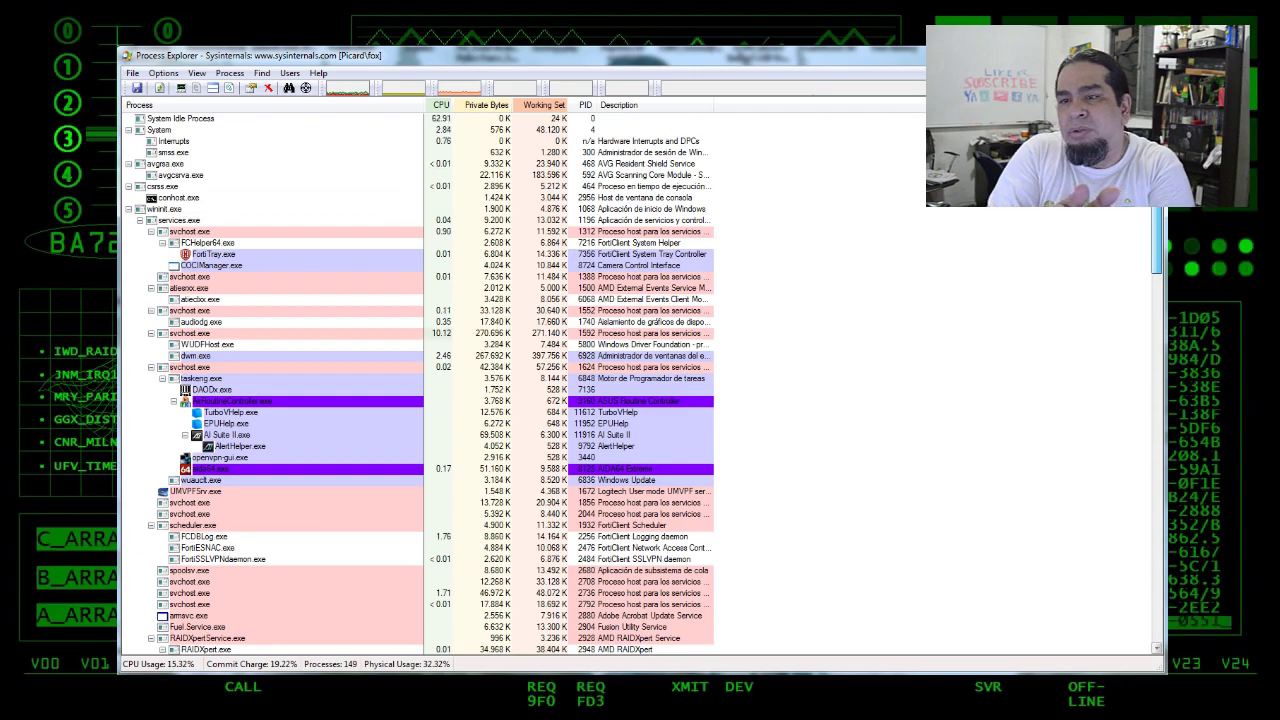
scroll(1132, 327, down, 14)
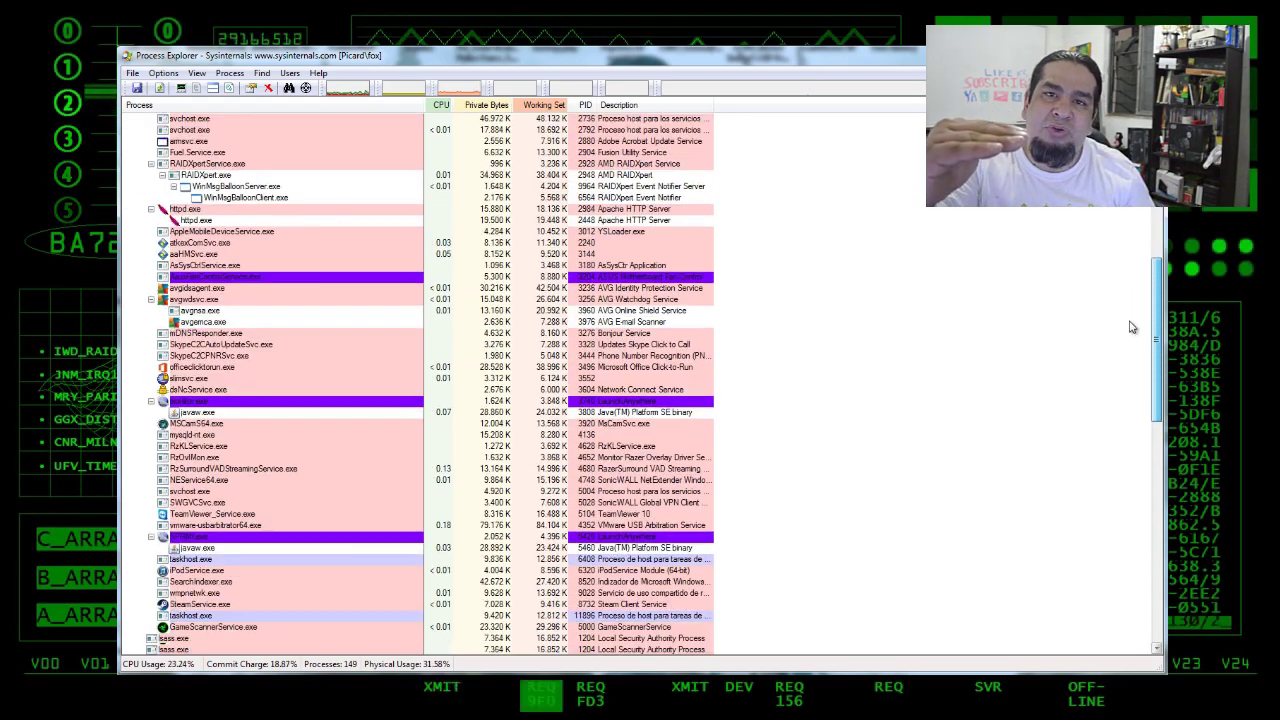
scroll(1131, 400, down, 13)
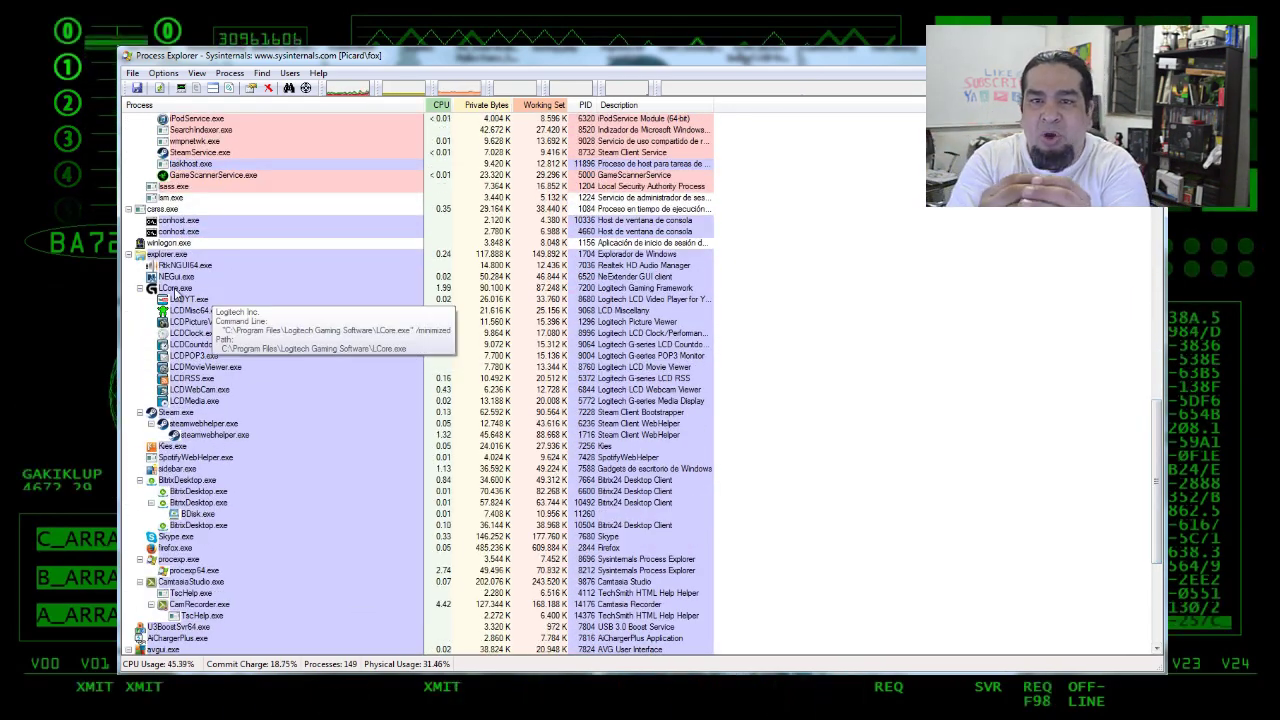
Select LCore.exe and examine its child processes and the remaining entries at the end of the process tree
click(175, 292)
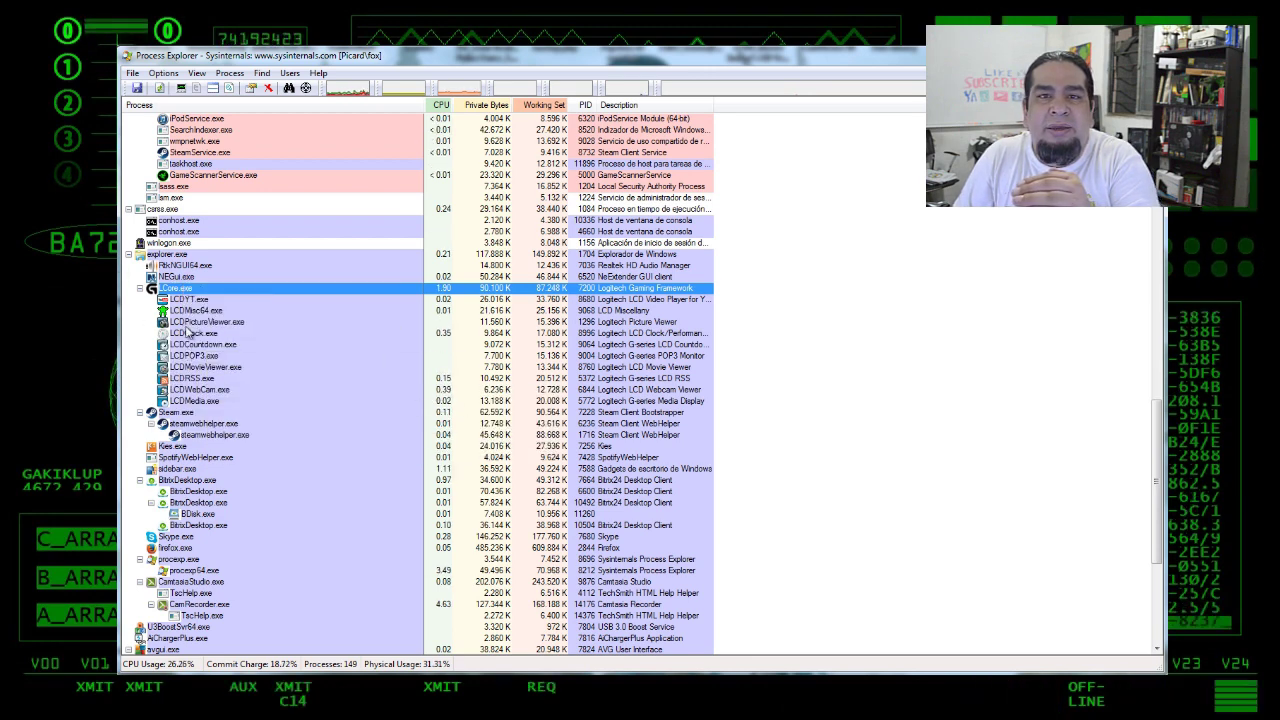
mouse_move(163, 292)
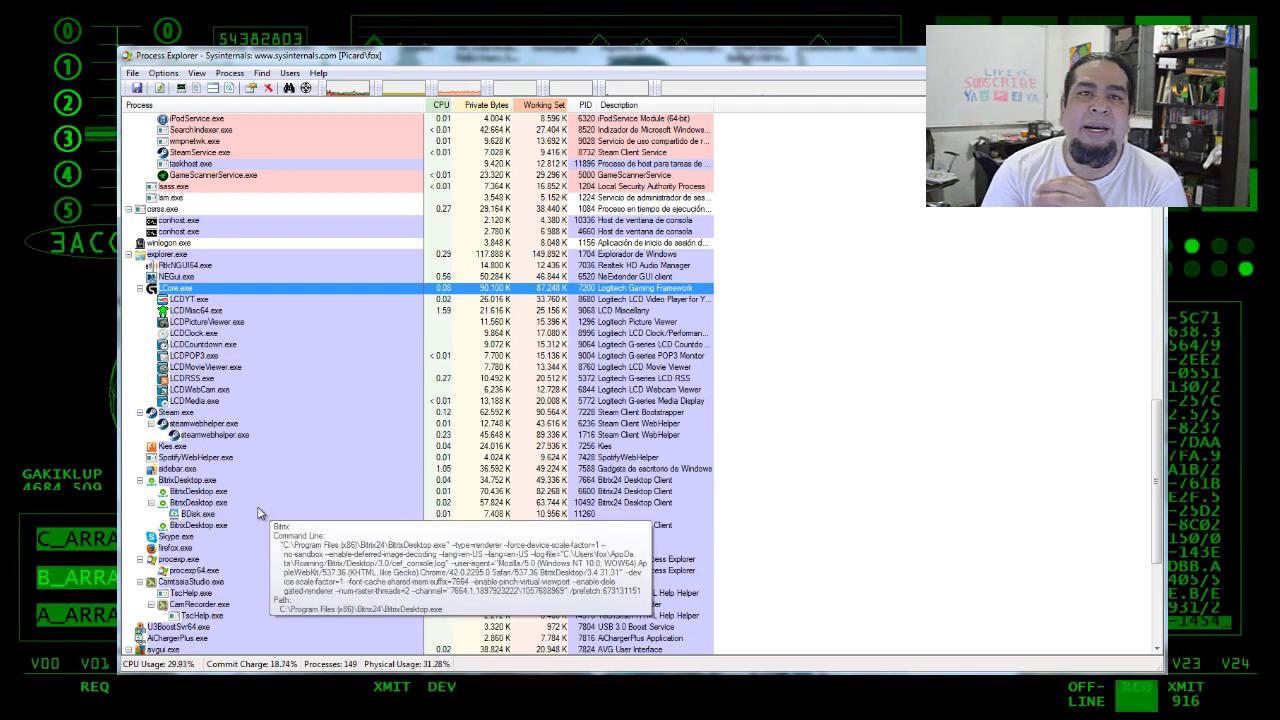
scroll(258, 513, down, 3)
scroll(258, 513, down, 4)
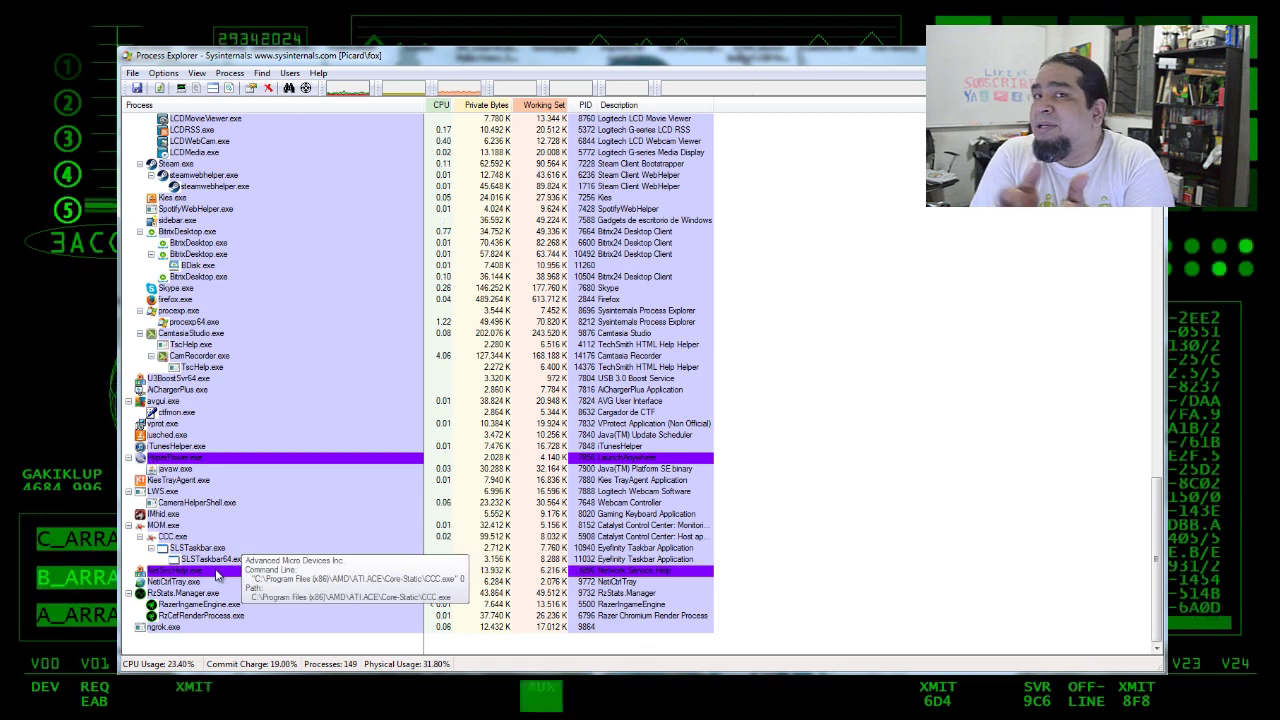
Display the open handles of RzStats.Manager.exe below the process tree and enlarge the handle list
click(172, 593)
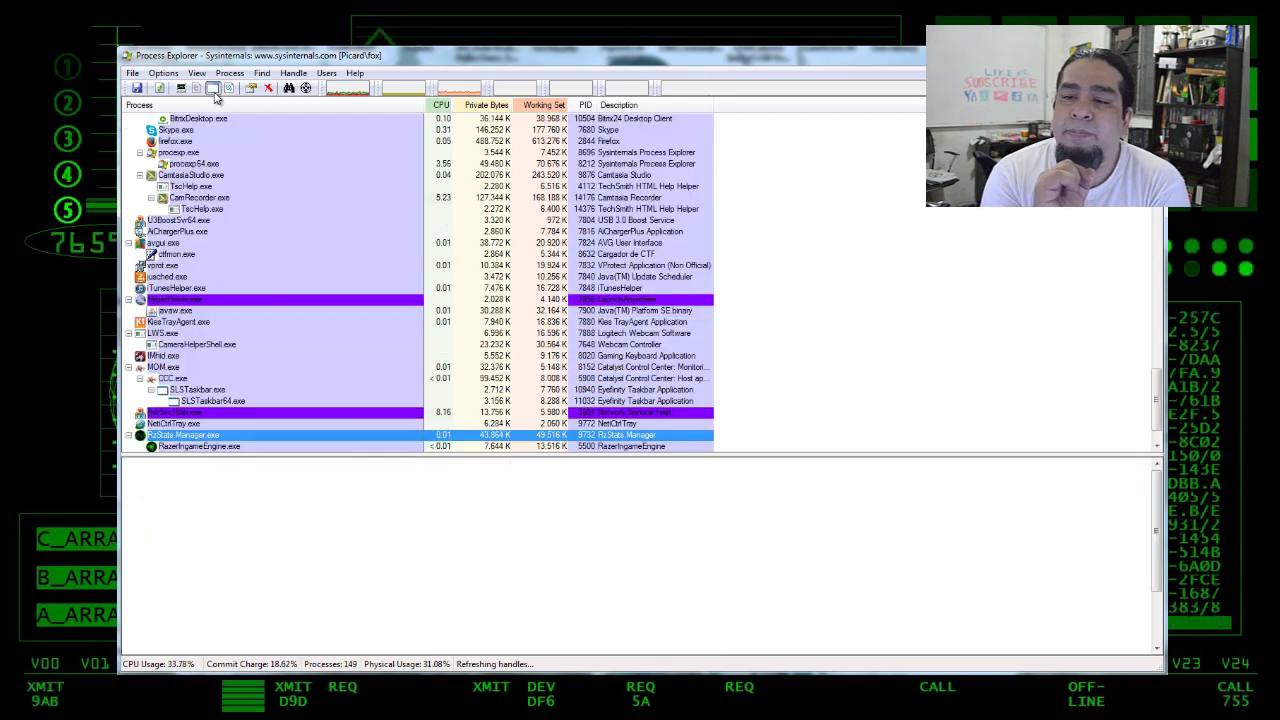
key(ctrl+l)
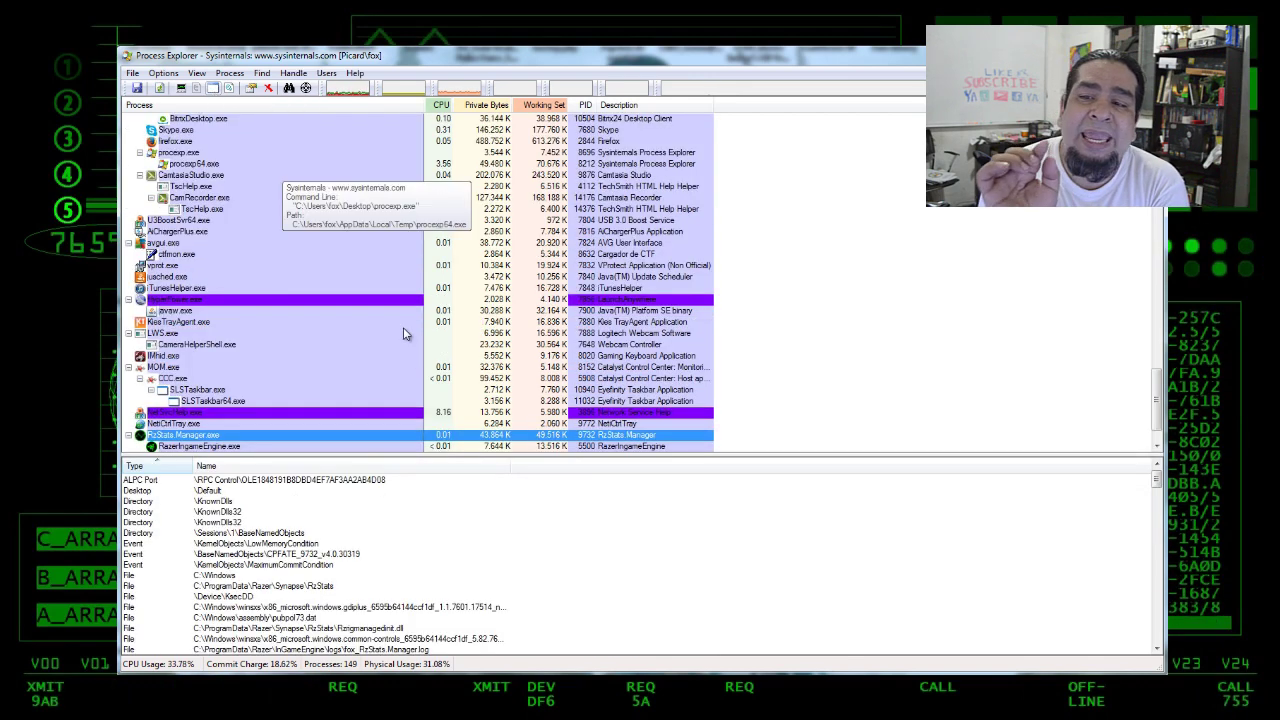
drag(415, 455, 405, 391)
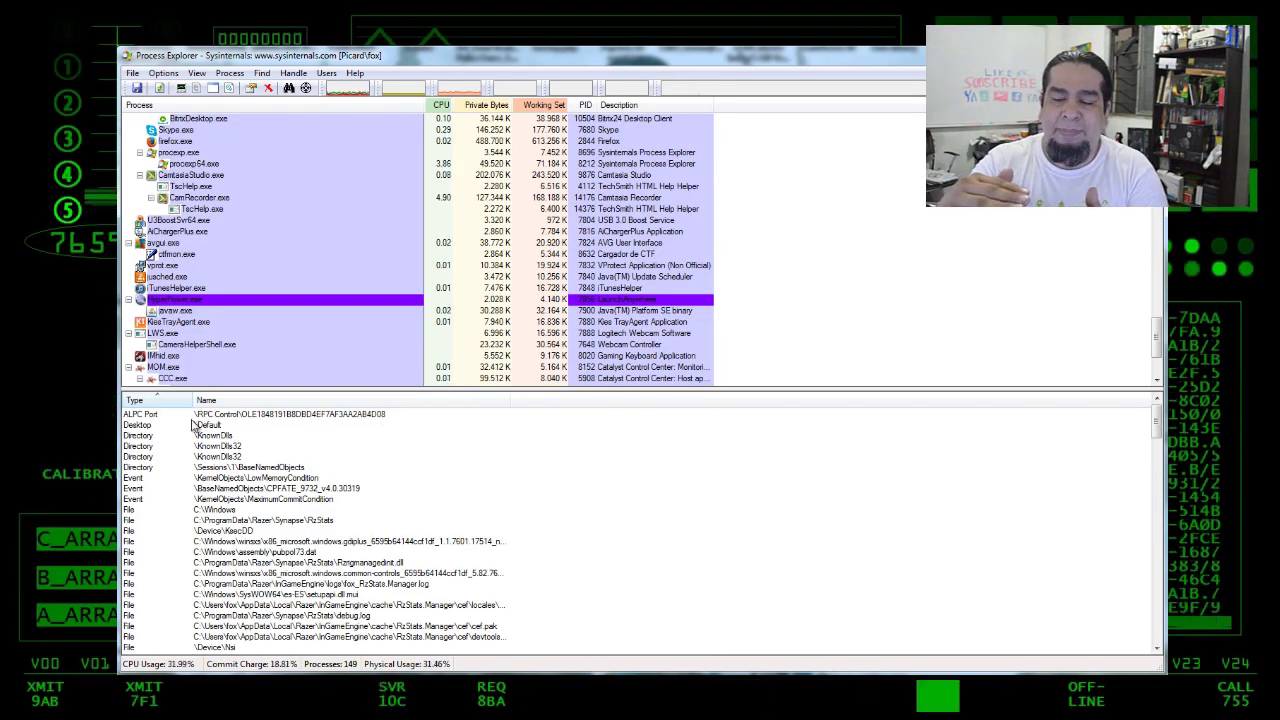
Examine the handles opened by avgui.exe, including its section and thread entries
click(201, 244)
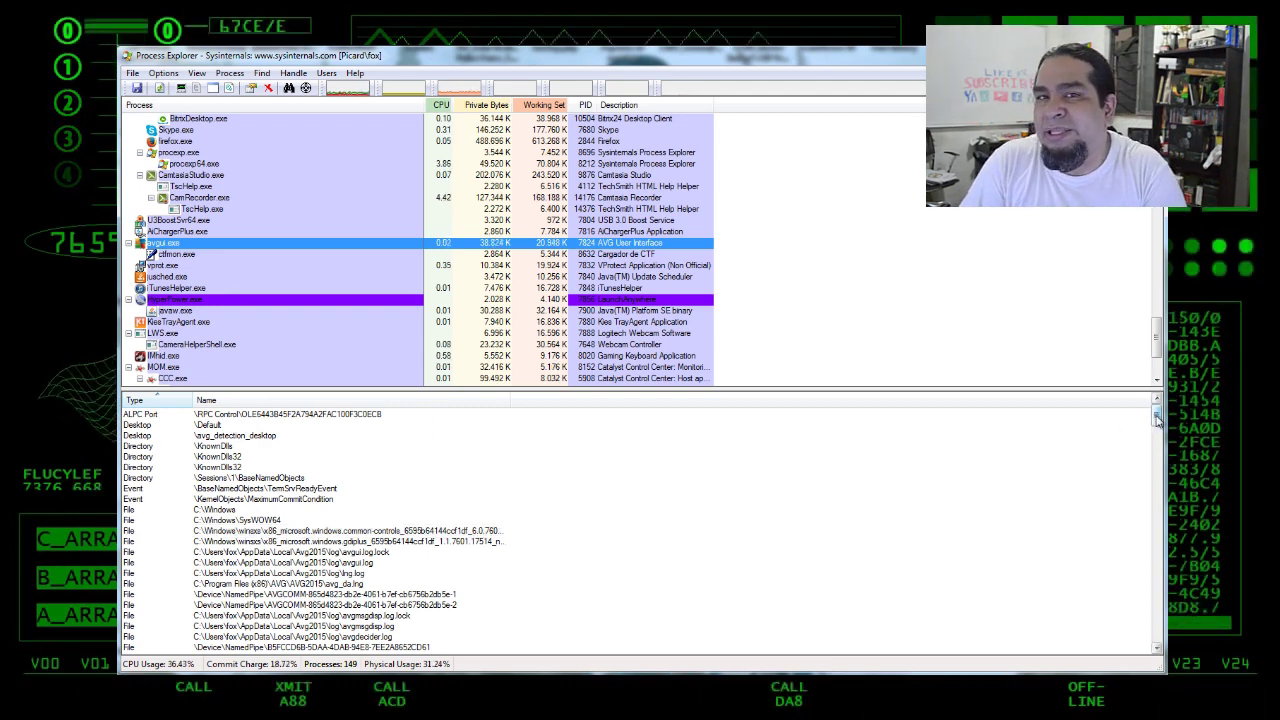
scroll(1157, 440, down, 7)
drag(1155, 440, 1158, 603)
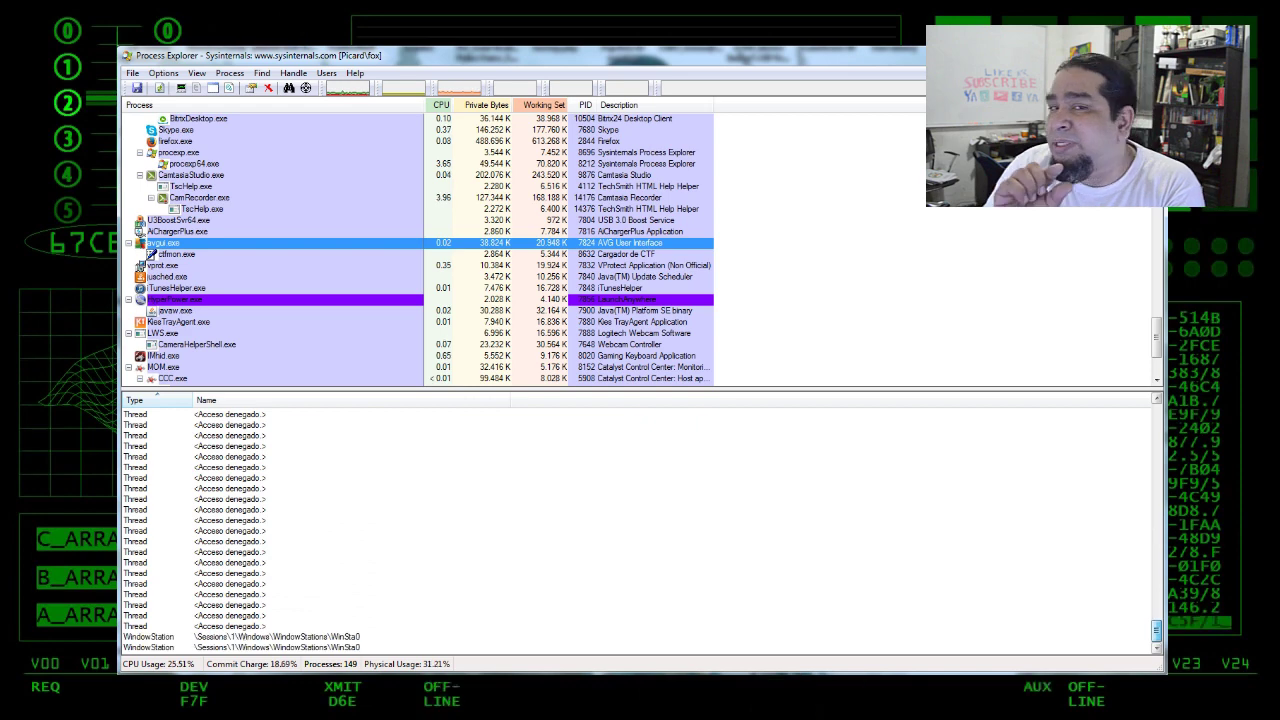
drag(1156, 630, 1155, 597)
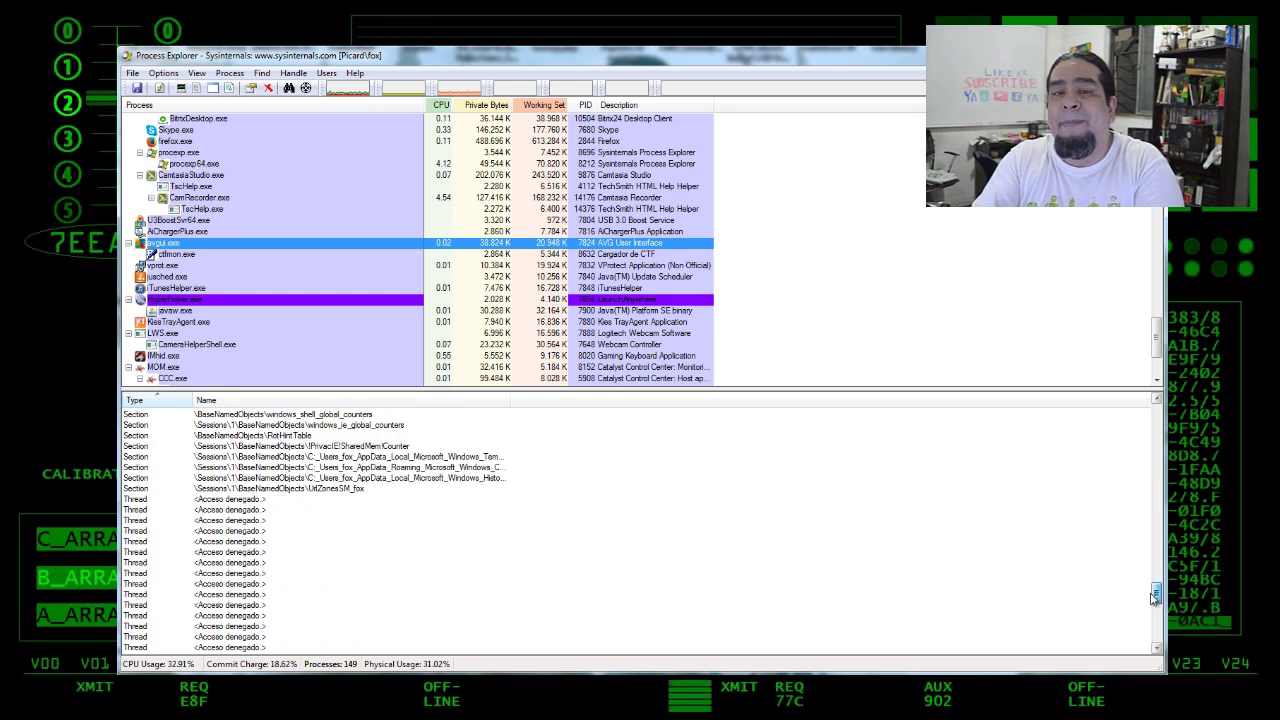
click(240, 521)
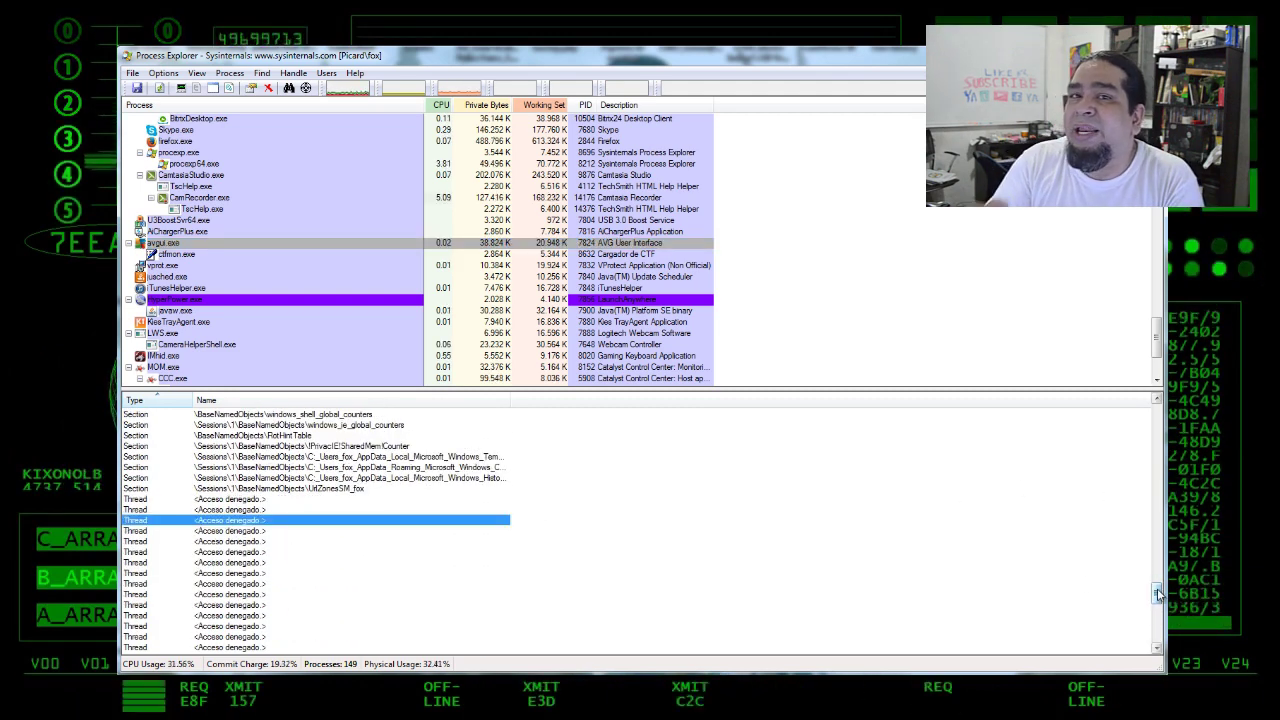
drag(1156, 592, 1152, 430)
Show loaded DLLs instead of handles for Skype.exe, and examine those of ctfmon.exe, iTunesHelper.exe, CamRecorder.exe and RazerIngameEngine.exe
click(178, 130)
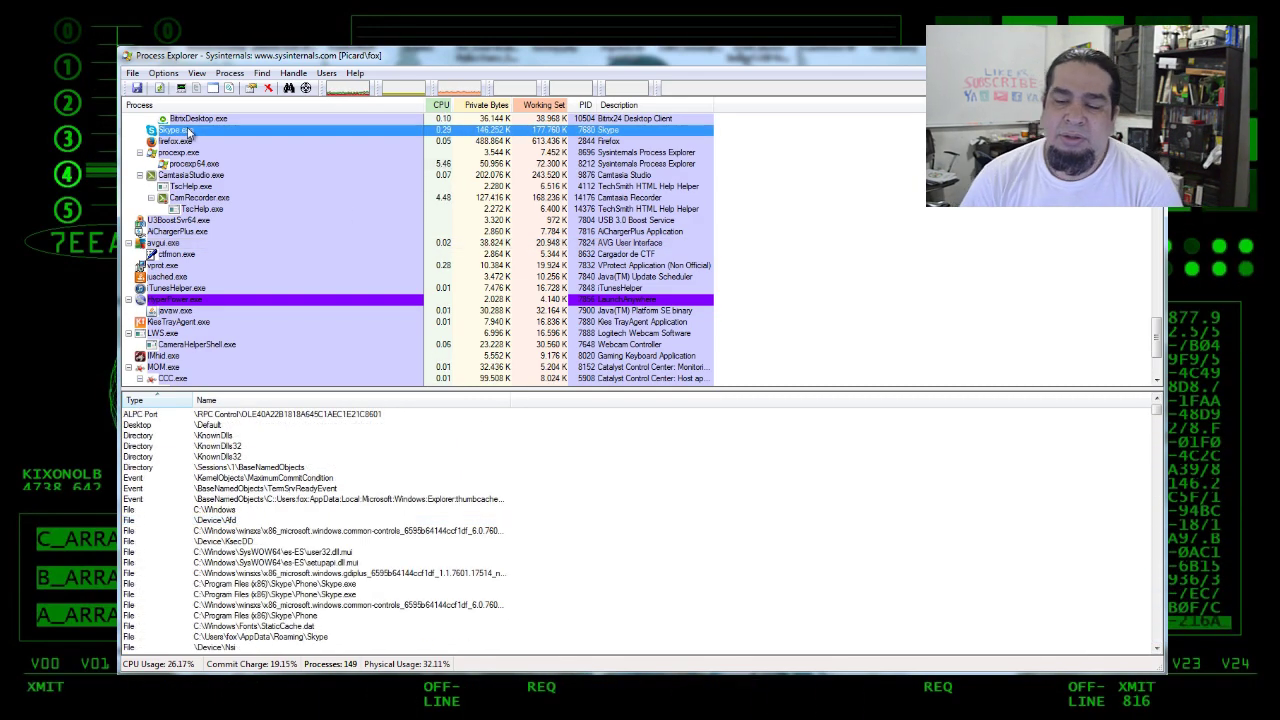
click(236, 91)
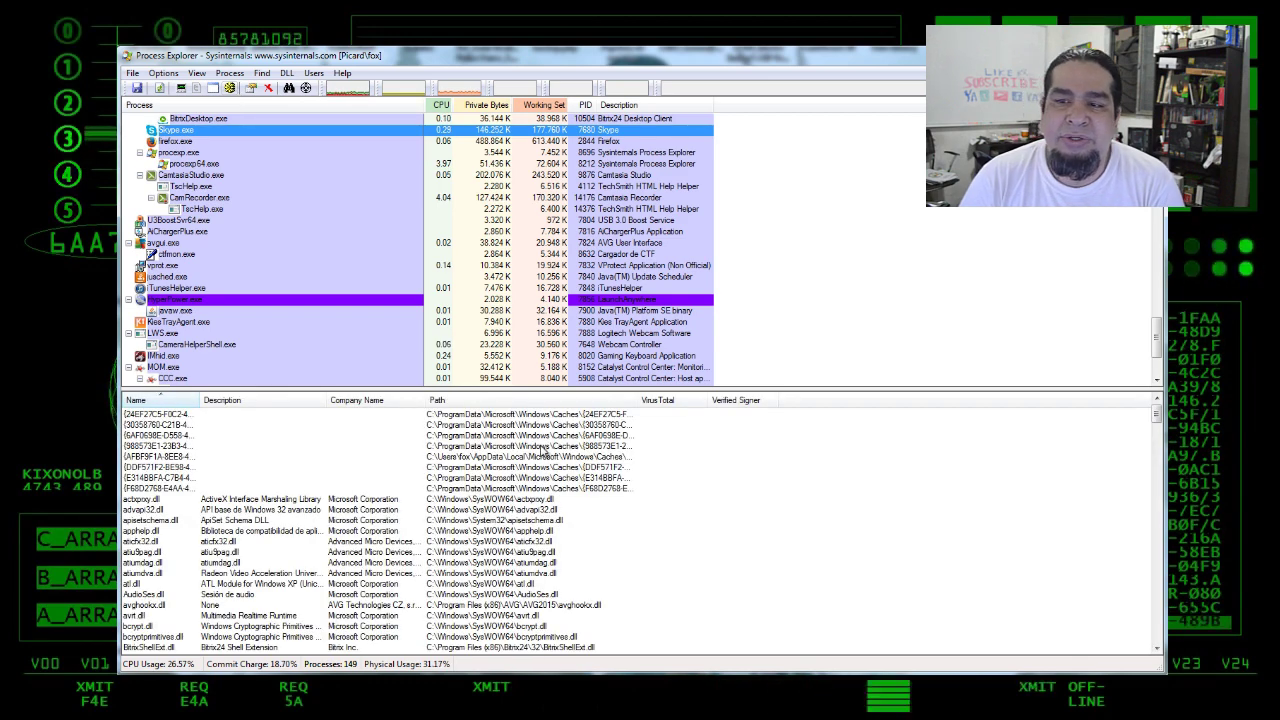
click(172, 256)
click(167, 288)
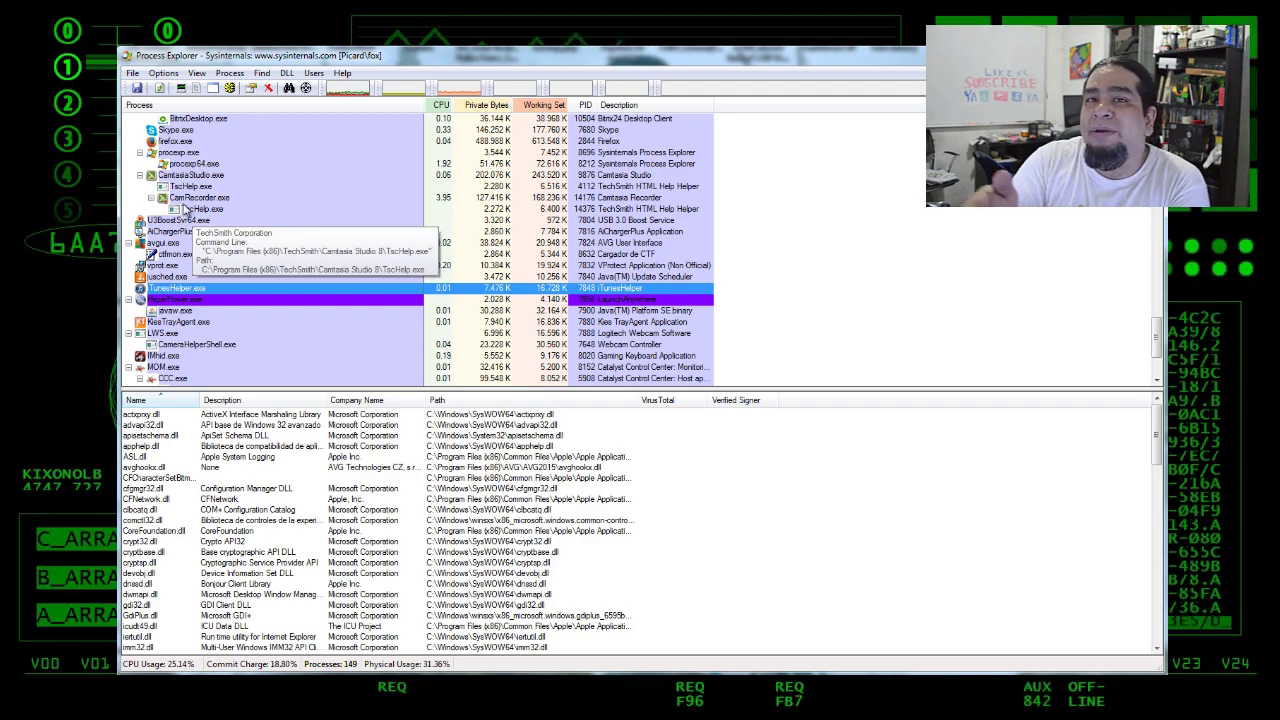
click(184, 200)
scroll(270, 240, down, 3)
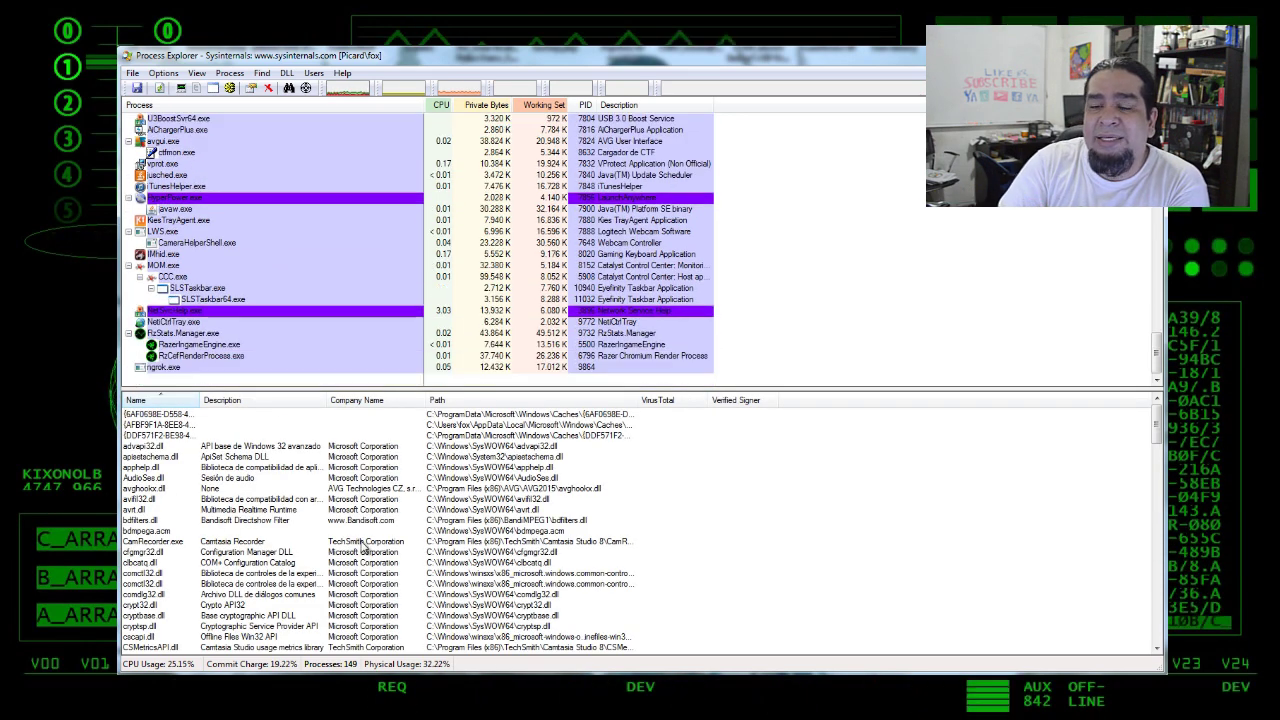
click(222, 345)
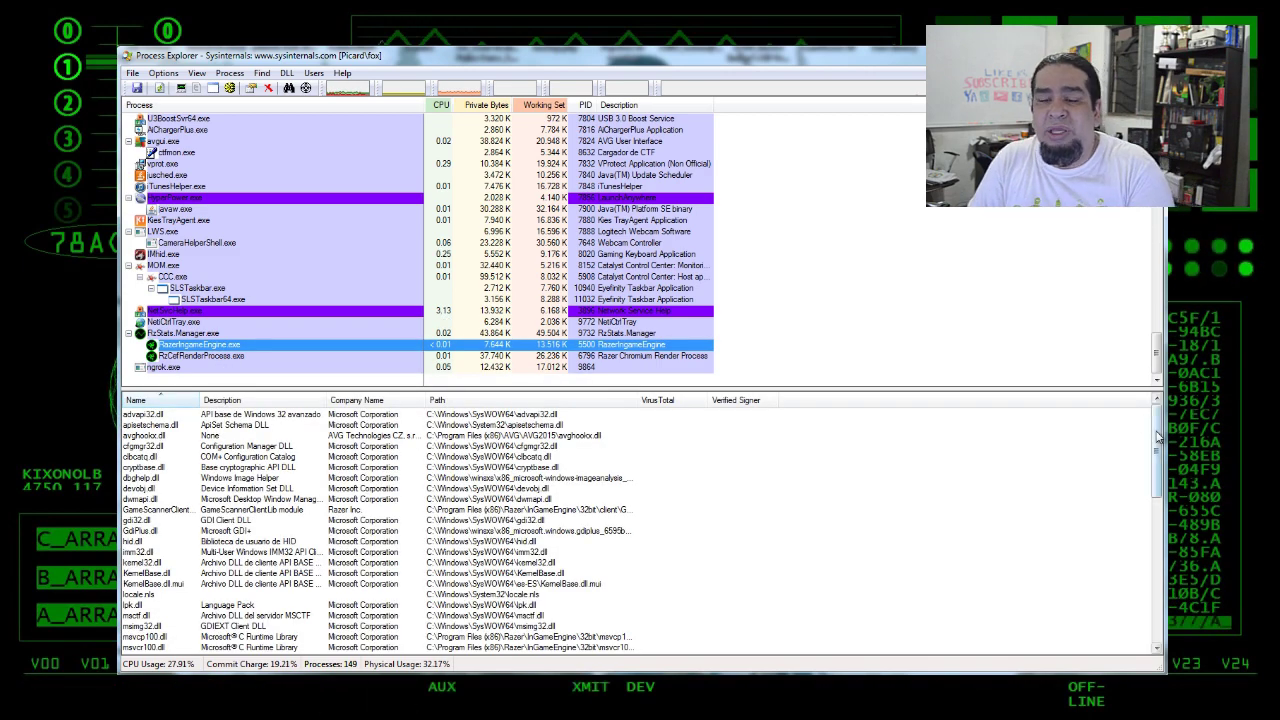
mouse_move(1157, 437)
mouse_down()
mouse_move(1152, 467)
mouse_move(1155, 437)
mouse_up()
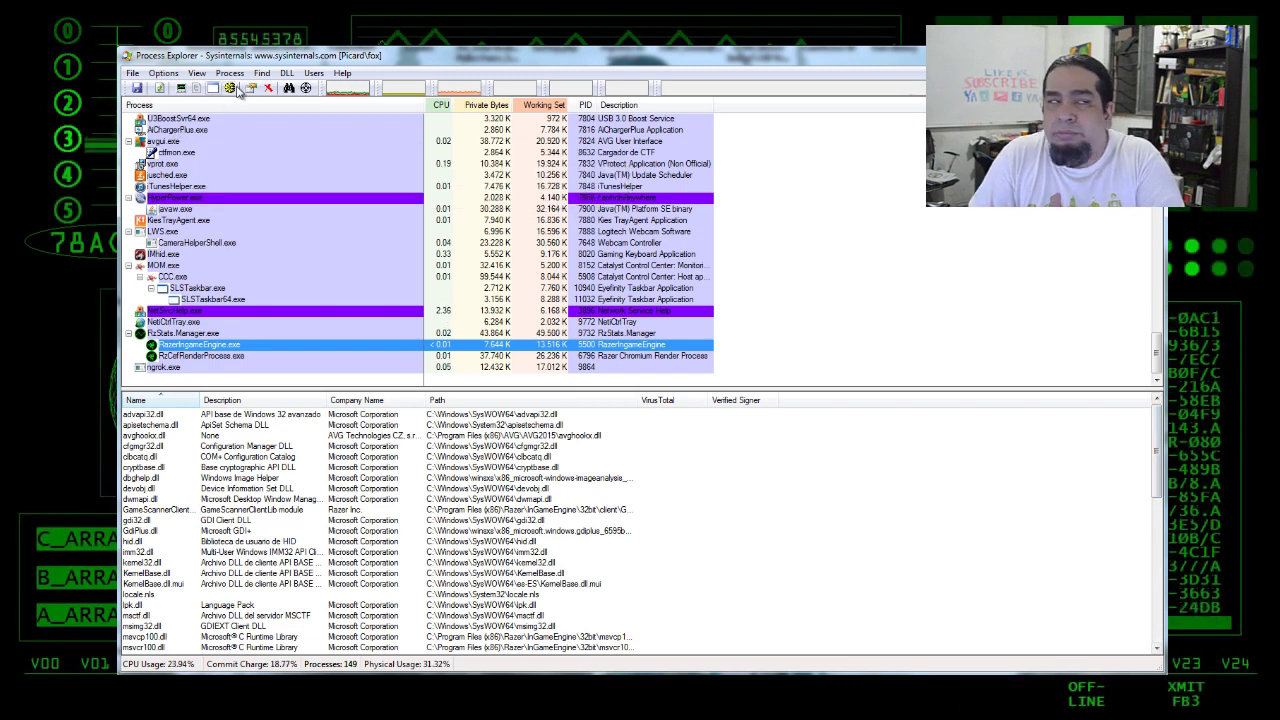
Switch the details back to handles and open the properties of RazerIngameEngine.exe, moving the dialog fully into view
click(230, 88)
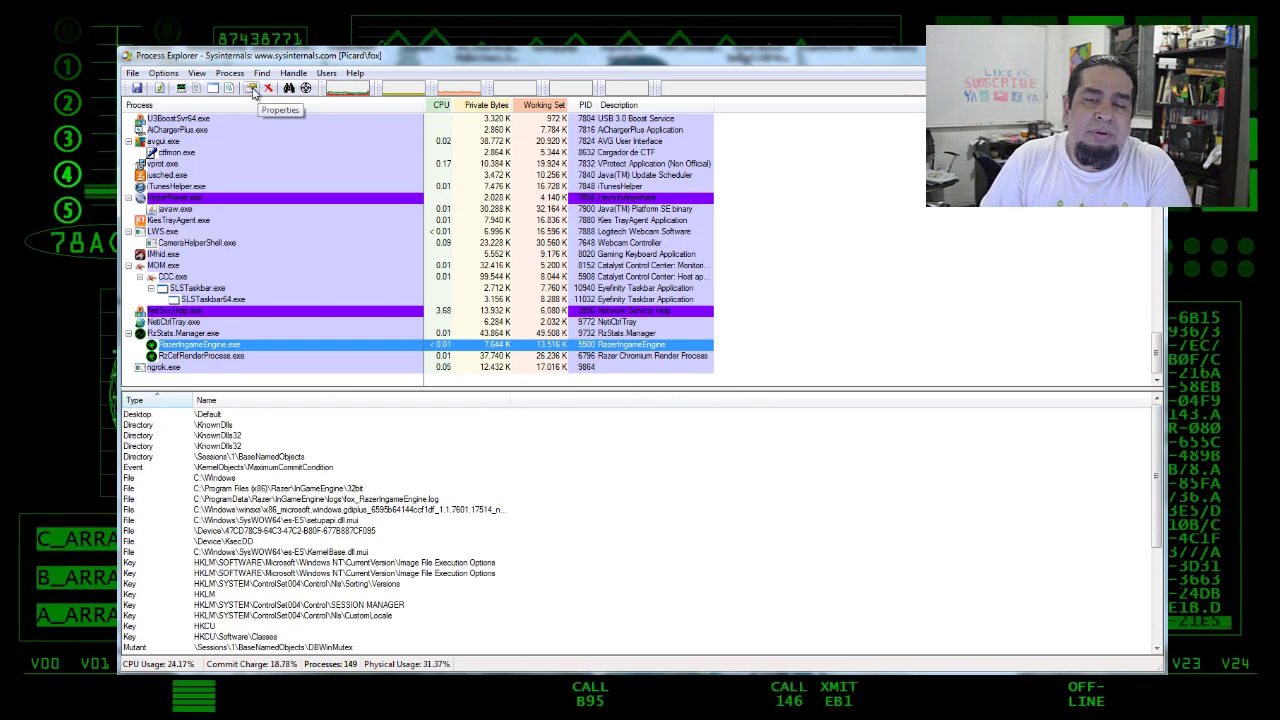
click(253, 88)
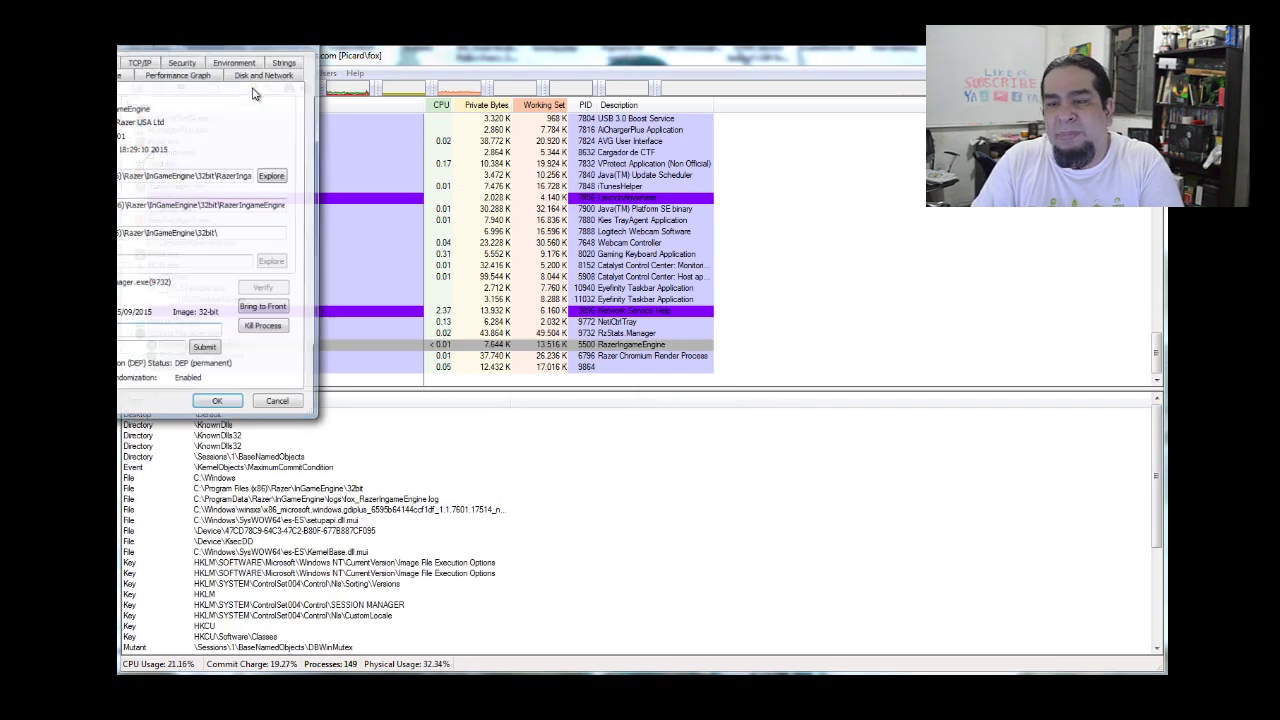
drag(184, 47, 420, 125)
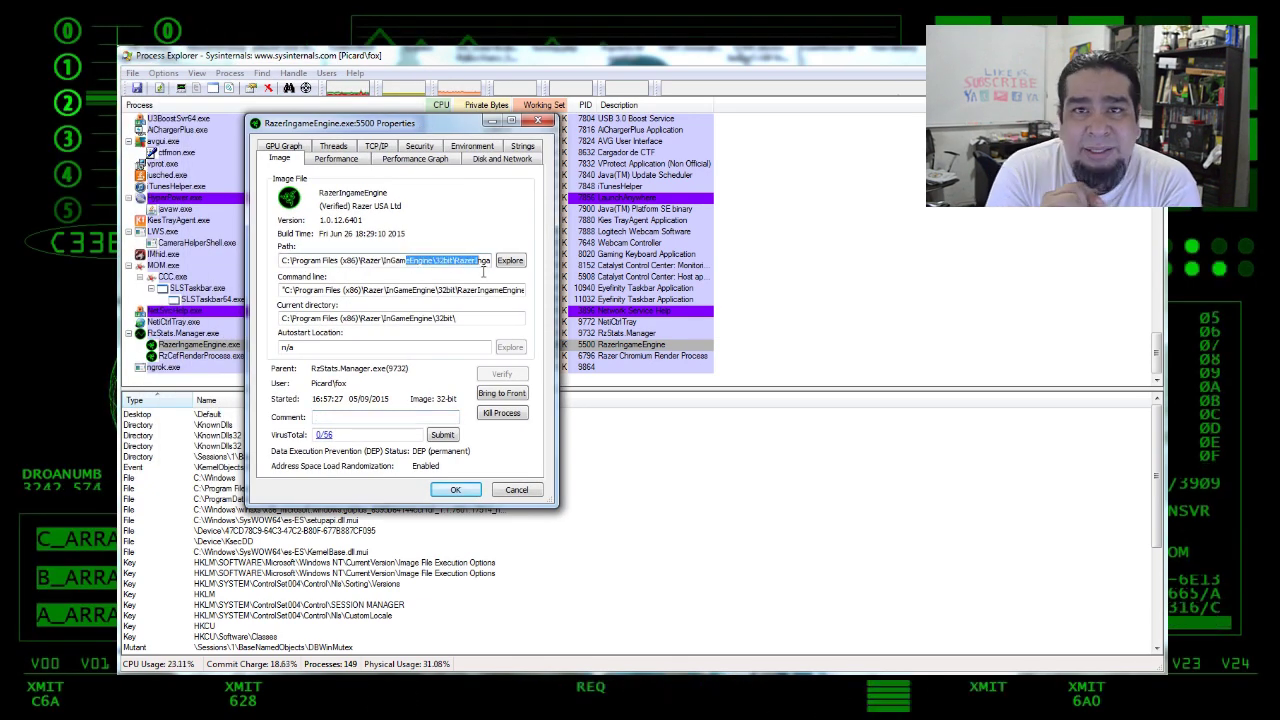
Review the performance figures and graphs, disk and network activity, TCP/IP connections and threads of RazerIngameEngine.exe
click(346, 163)
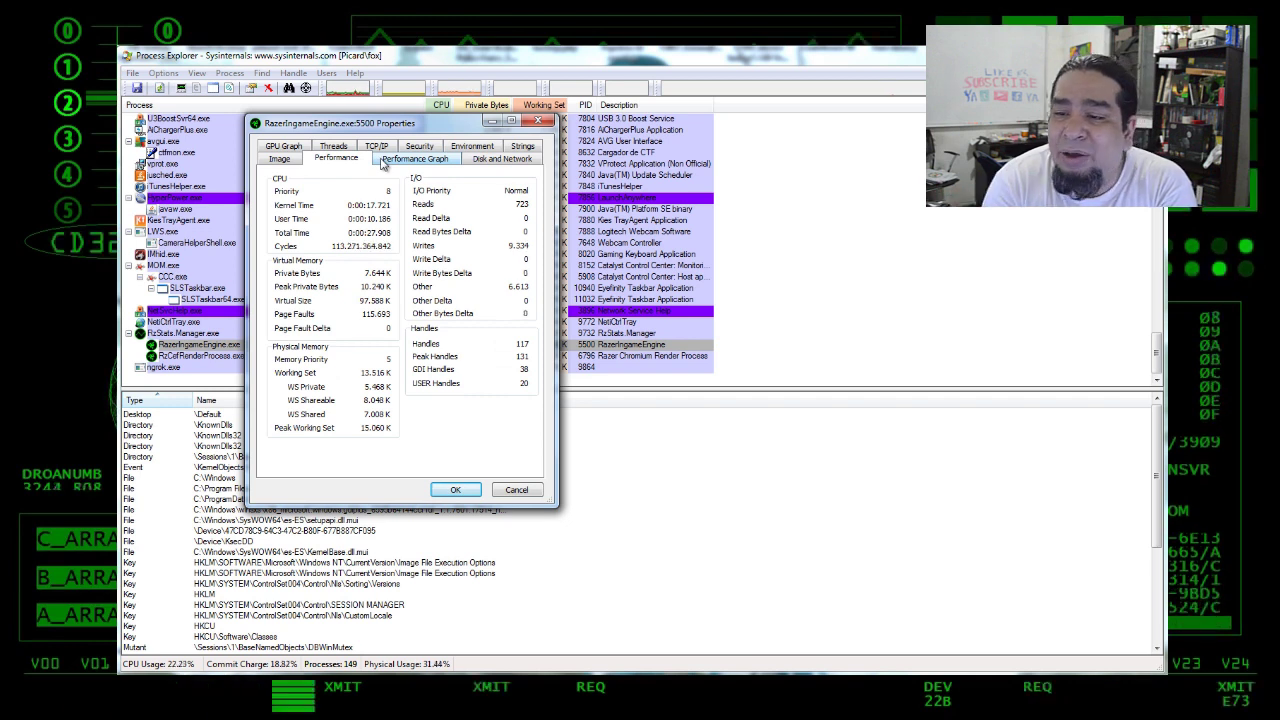
click(382, 162)
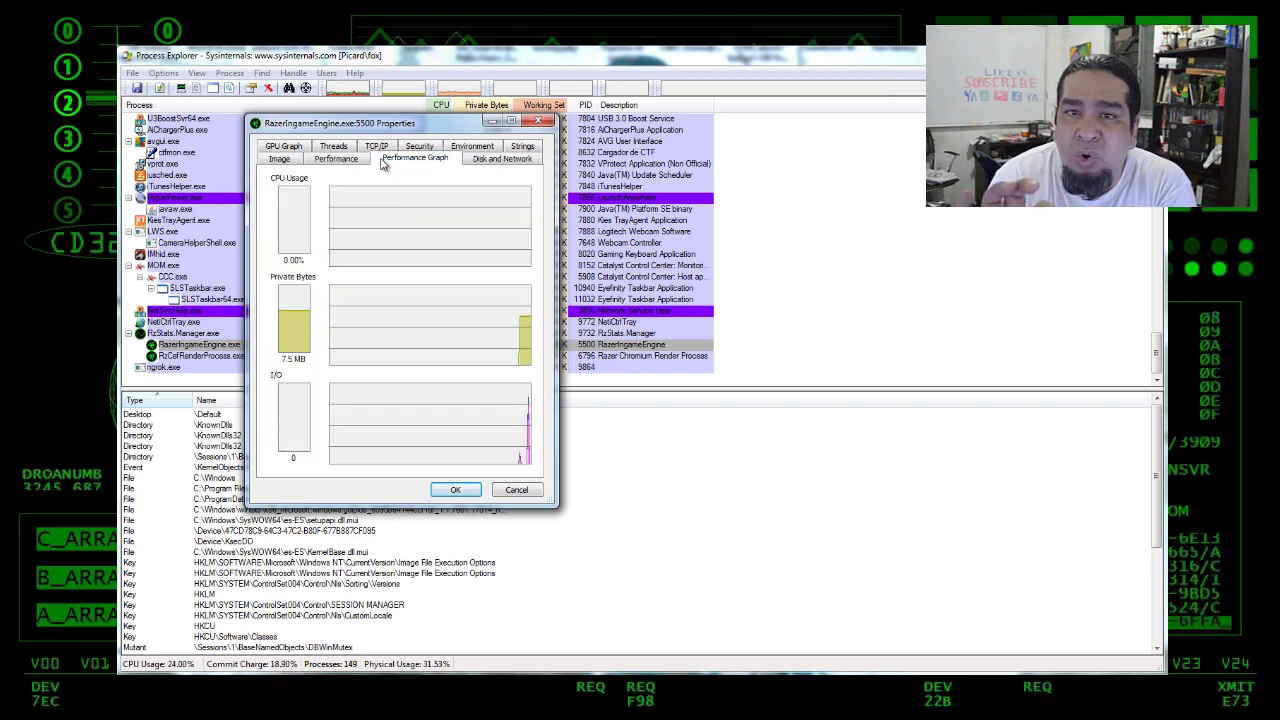
click(488, 160)
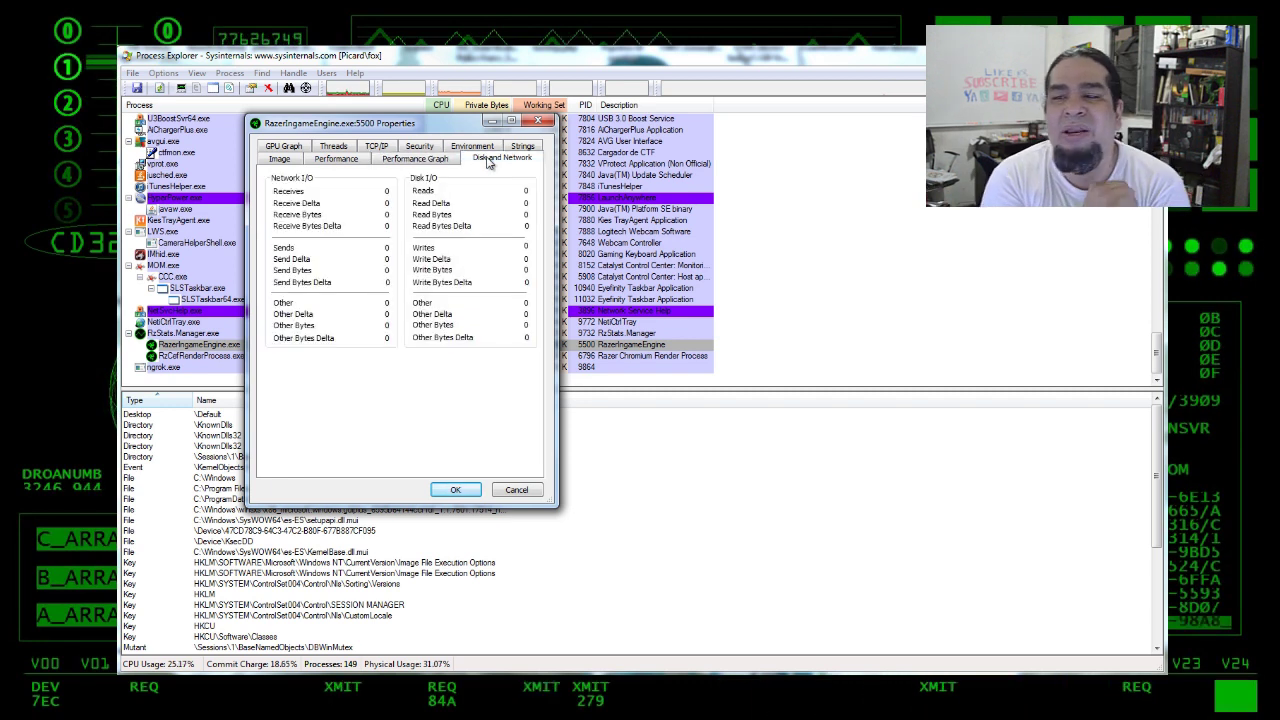
click(376, 147)
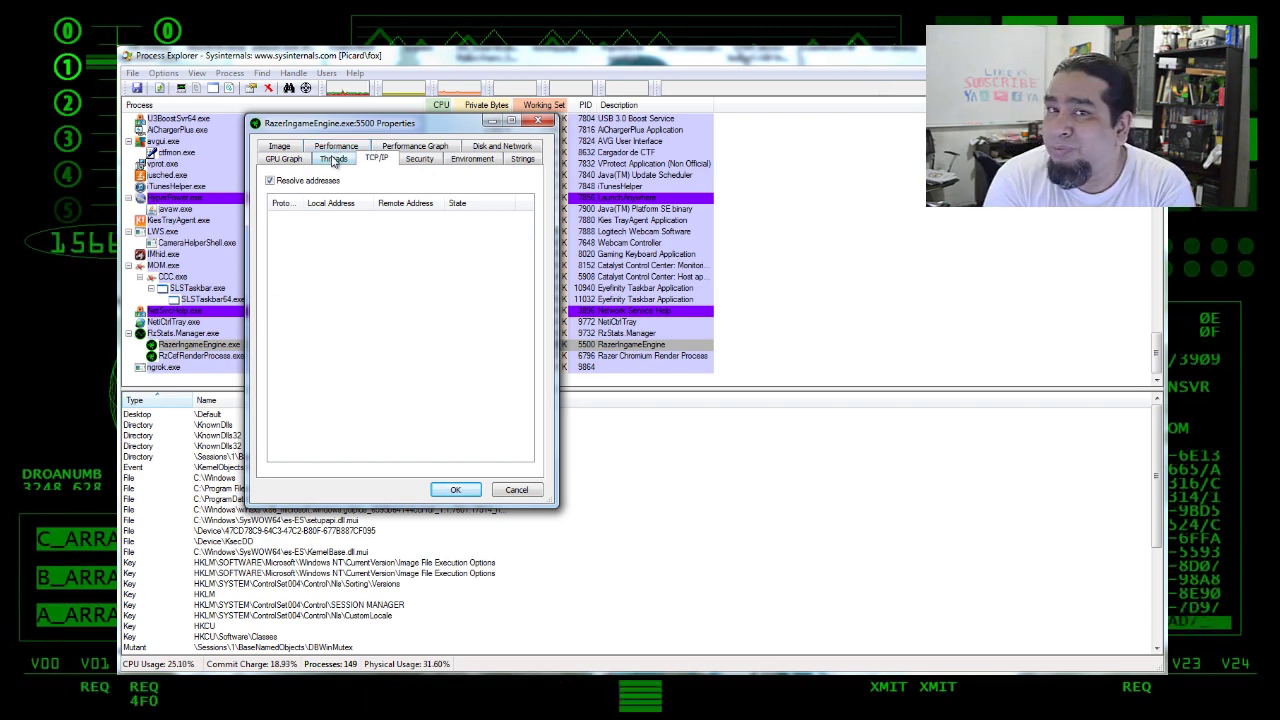
click(333, 161)
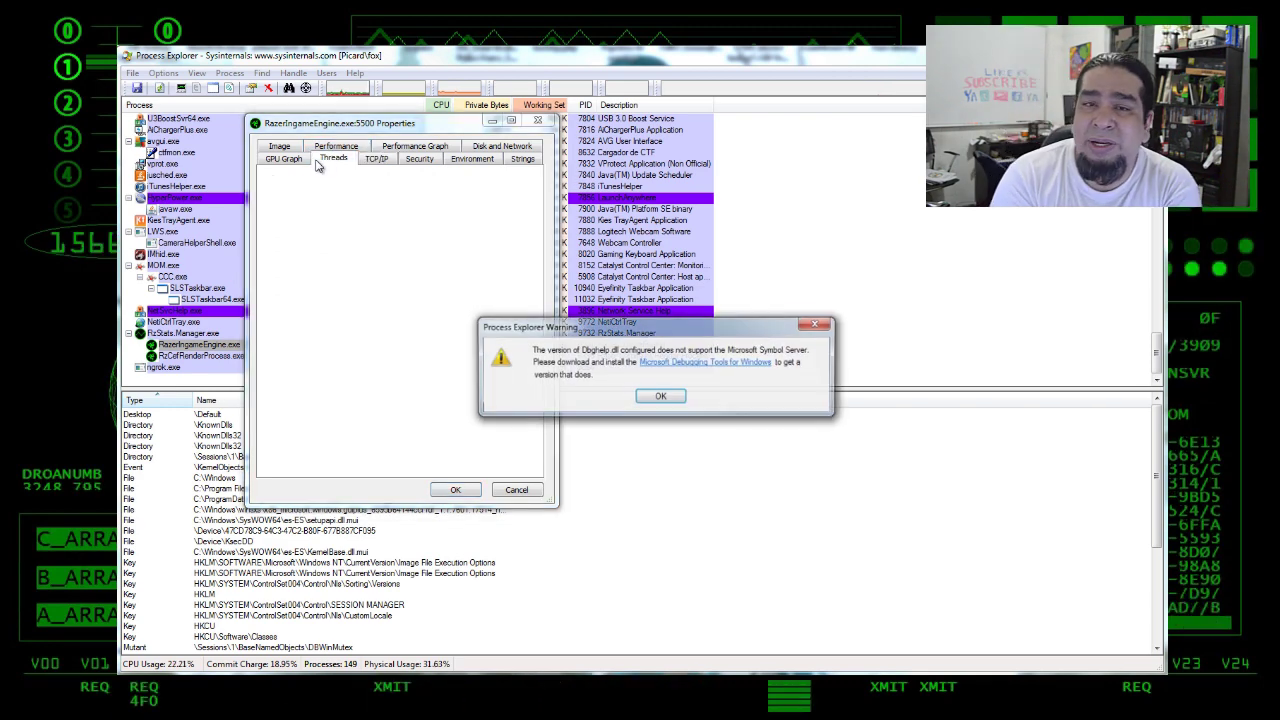
click(661, 397)
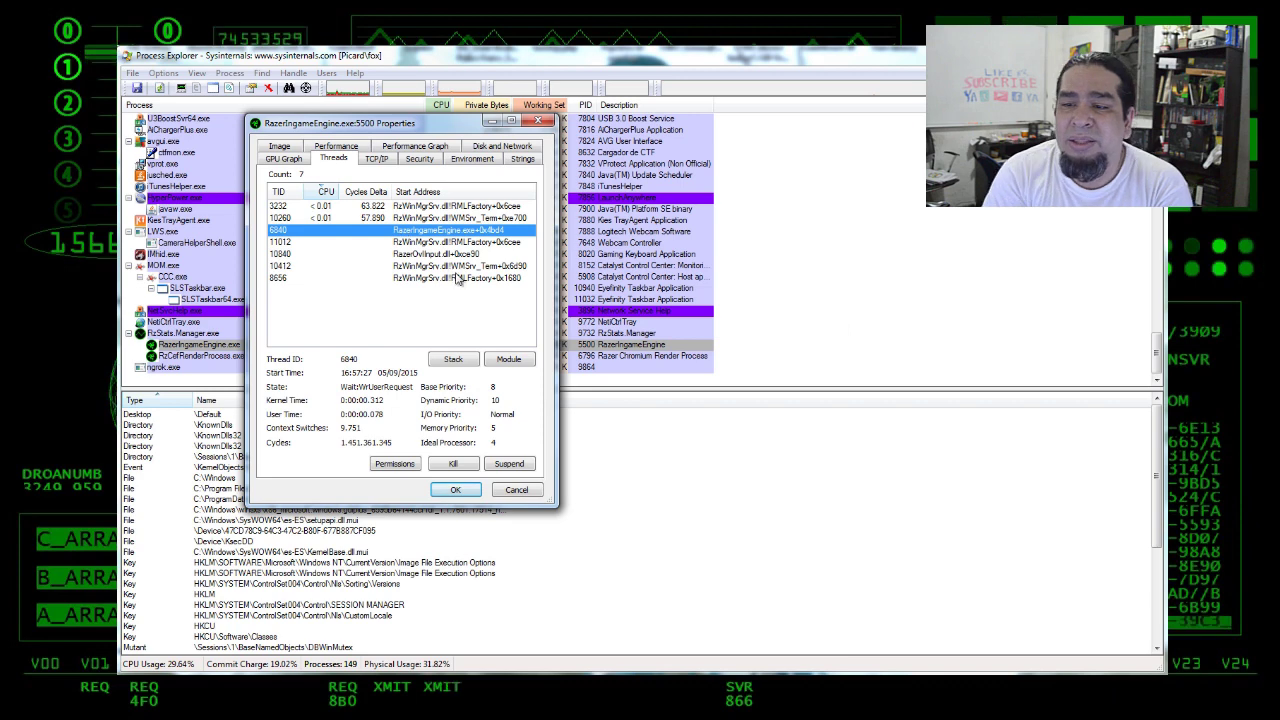
Review the GPU graph, environment and strings of RazerIngameEngine.exe, and close its properties
click(284, 160)
click(492, 160)
click(522, 160)
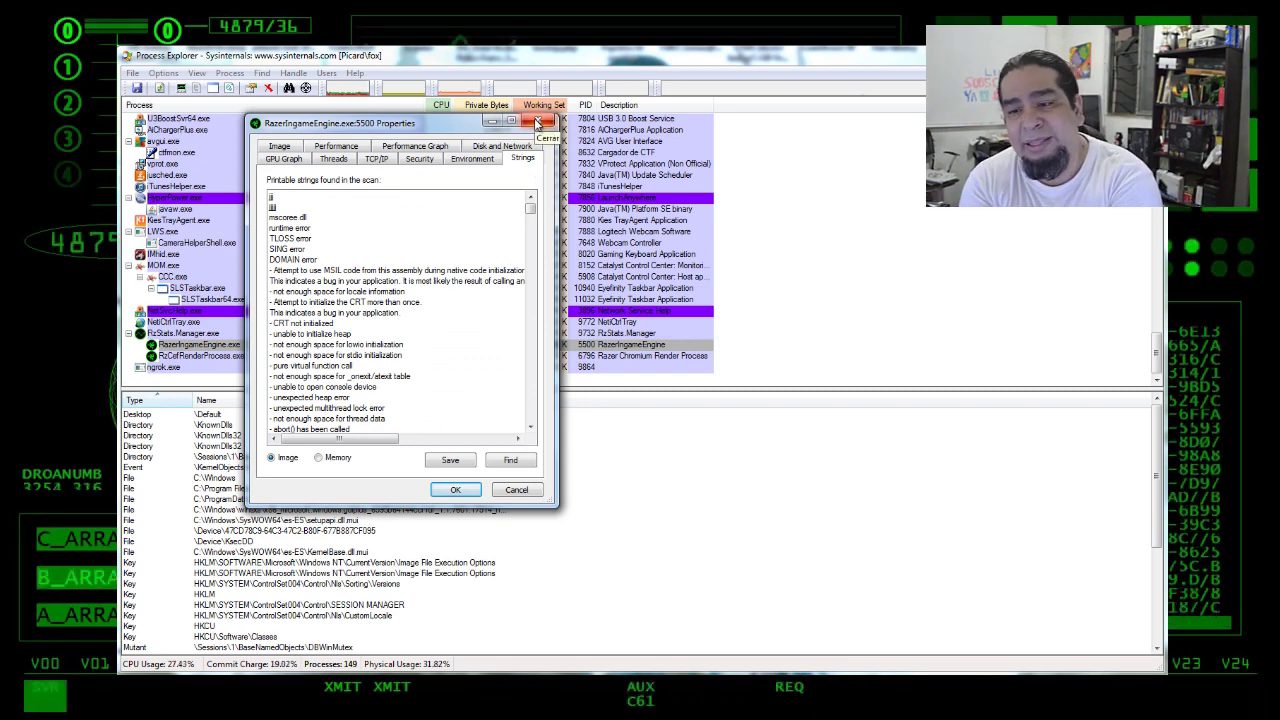
click(537, 122)
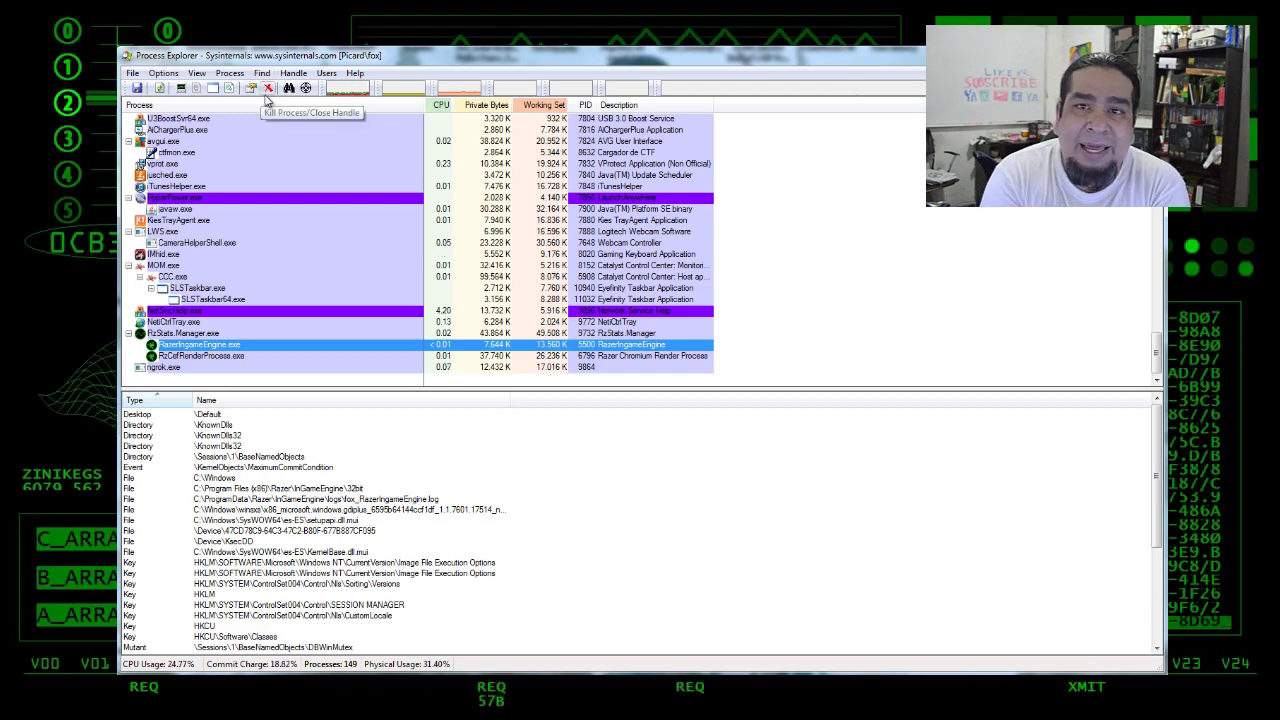
Kill the KiesTrayAgent.exe process and confirm the termination
click(180, 220)
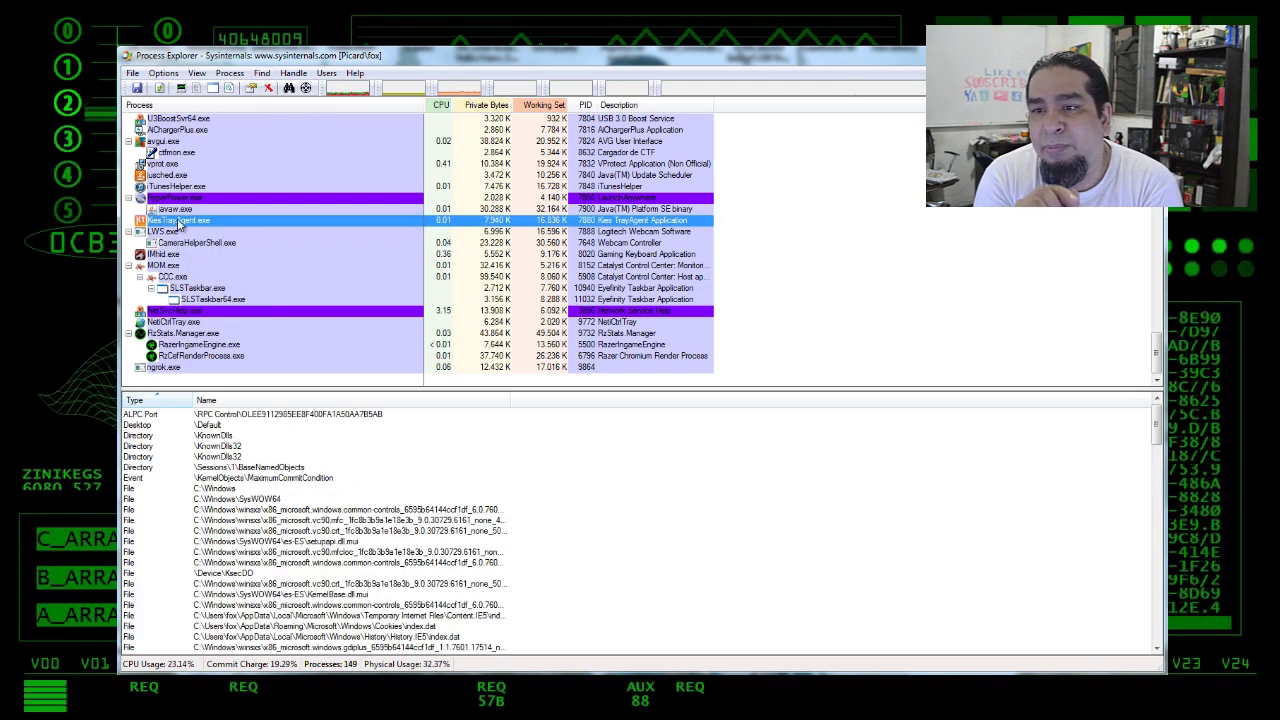
click(269, 90)
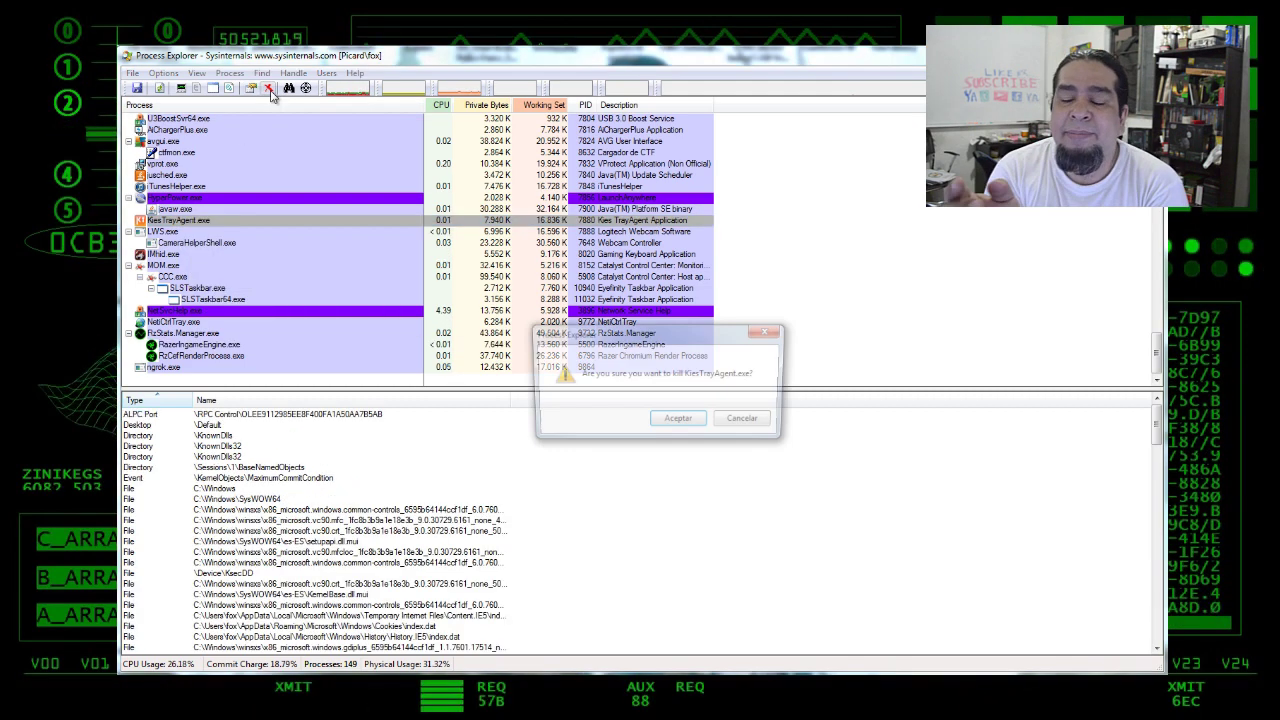
click(702, 425)
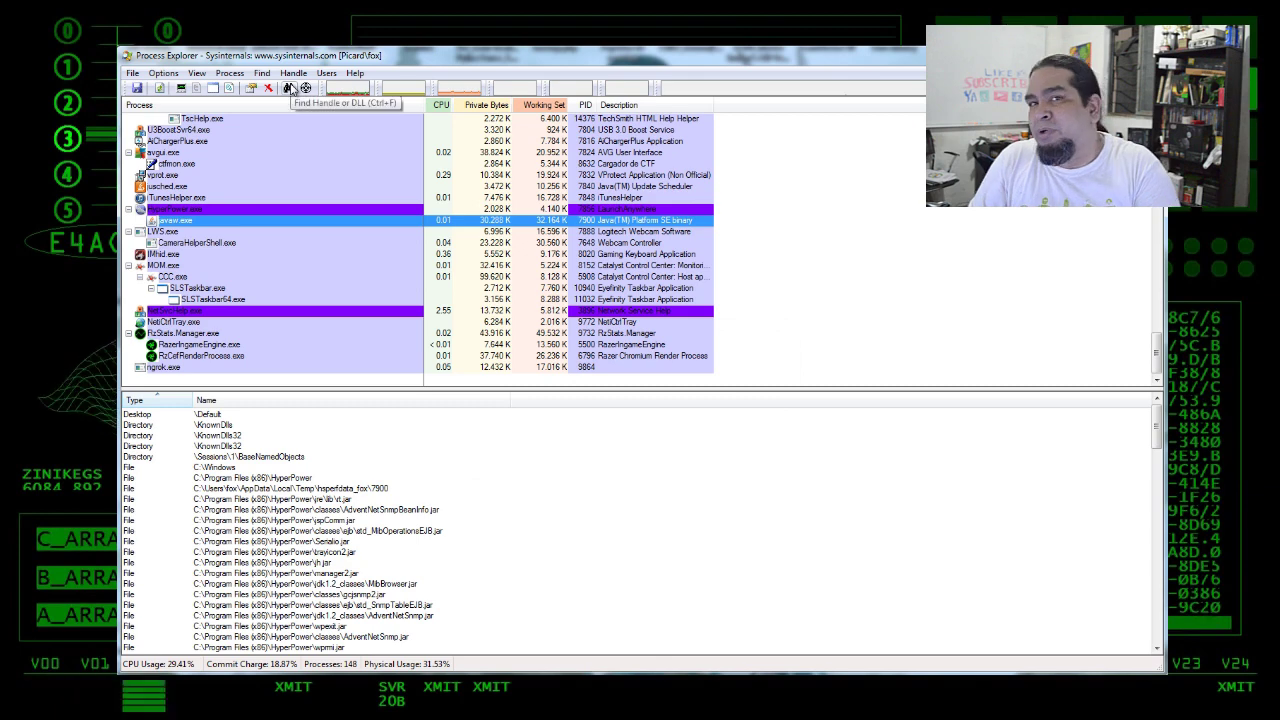
Open the search for handles or DLLs, reposition its dialog over the process list, and close it
click(290, 88)
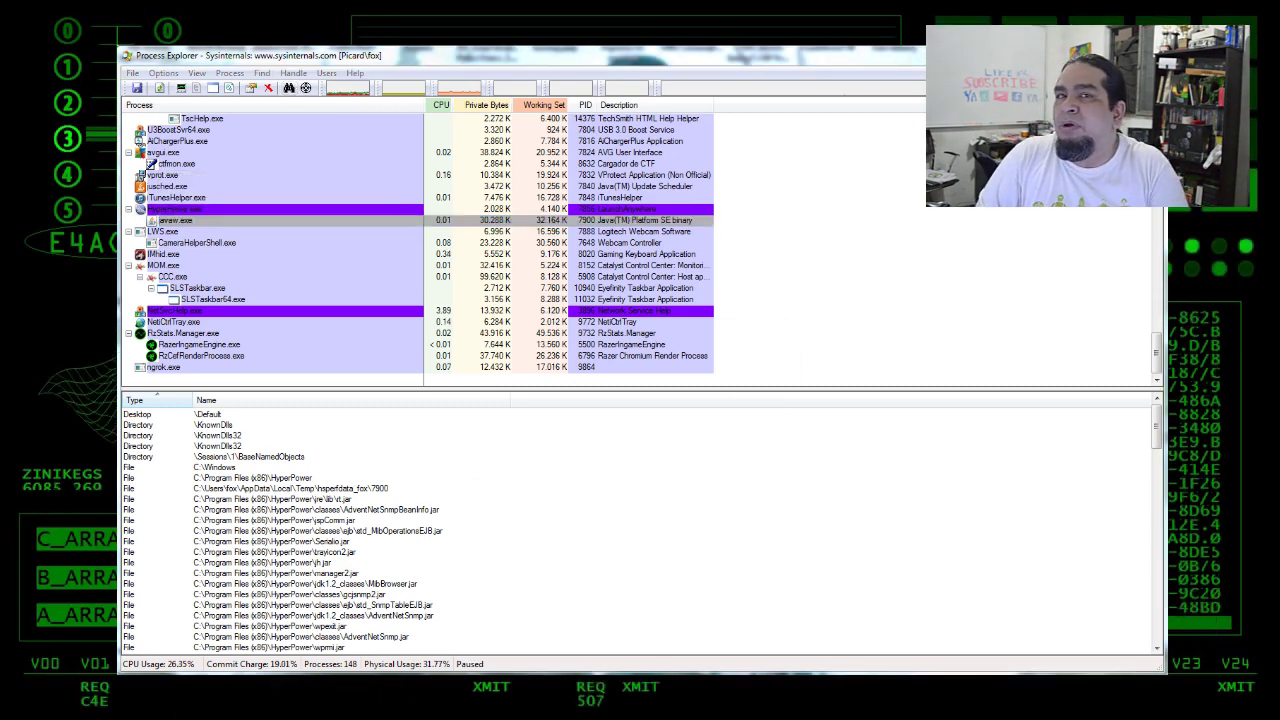
drag(465, 142, 537, 168)
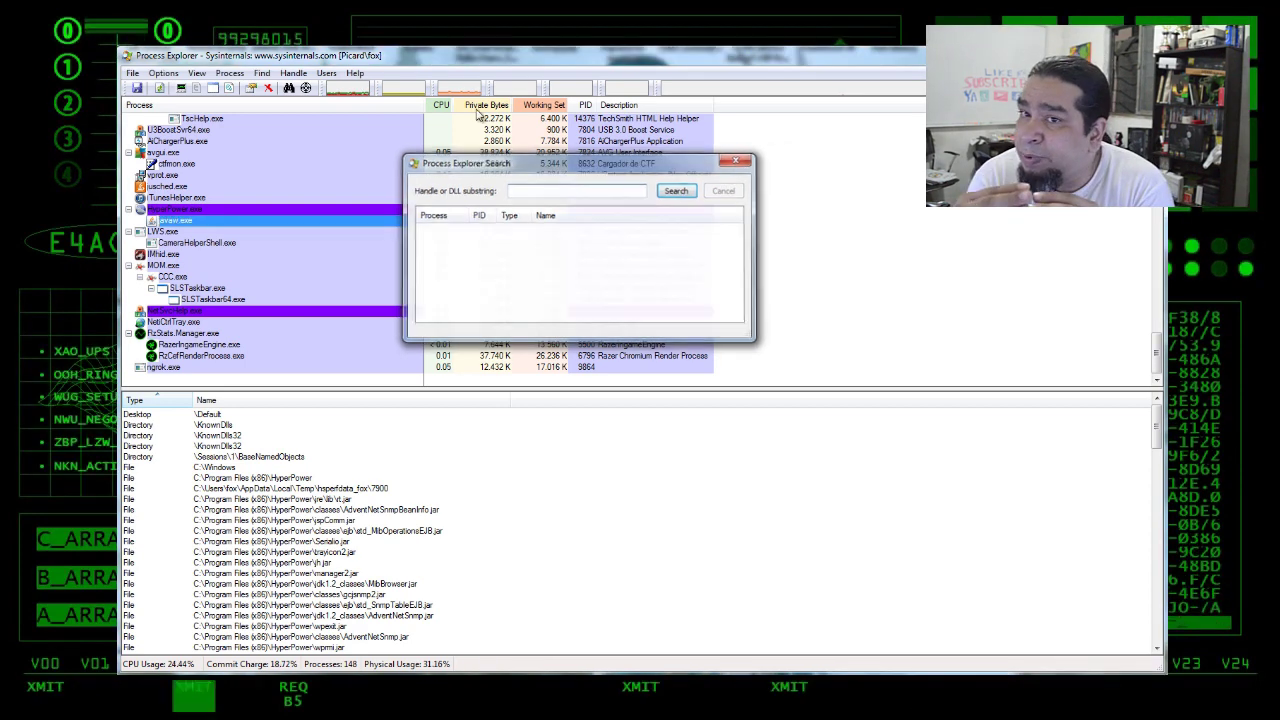
click(737, 158)
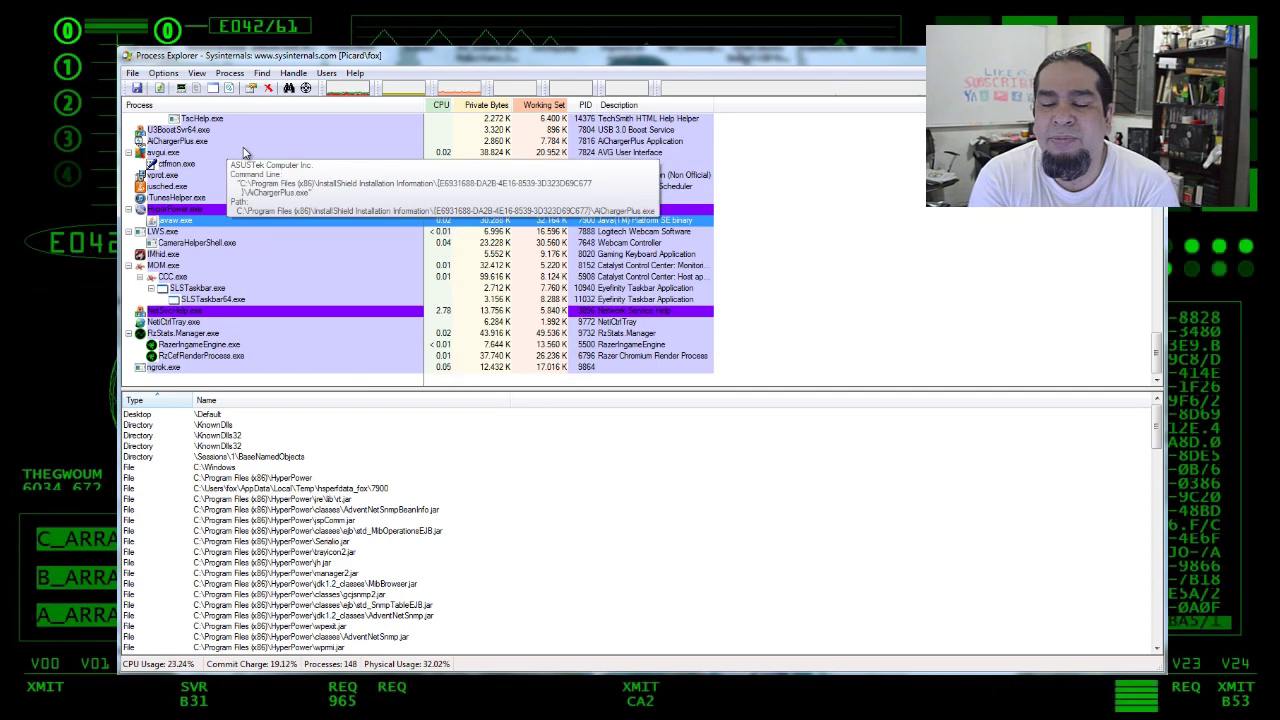
Turn on verification of image signatures and widen the Verified Signer column to fit the full signer names
click(163, 75)
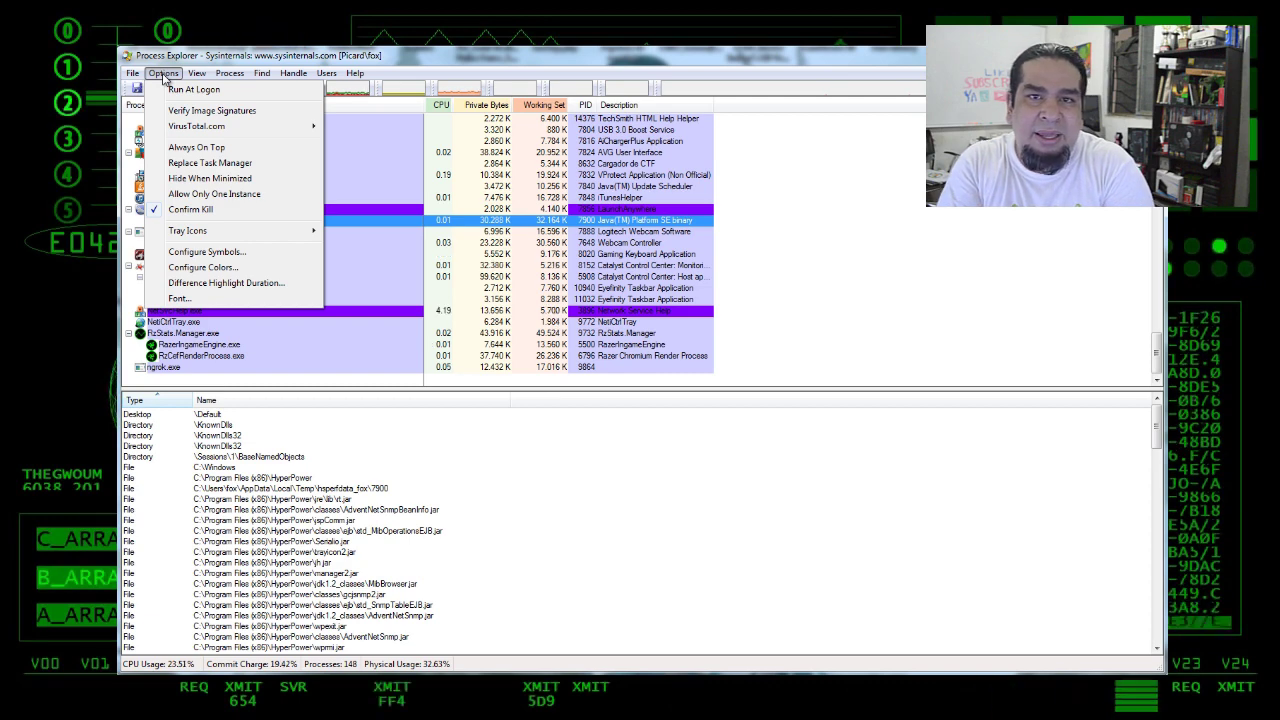
mouse_move(197, 73)
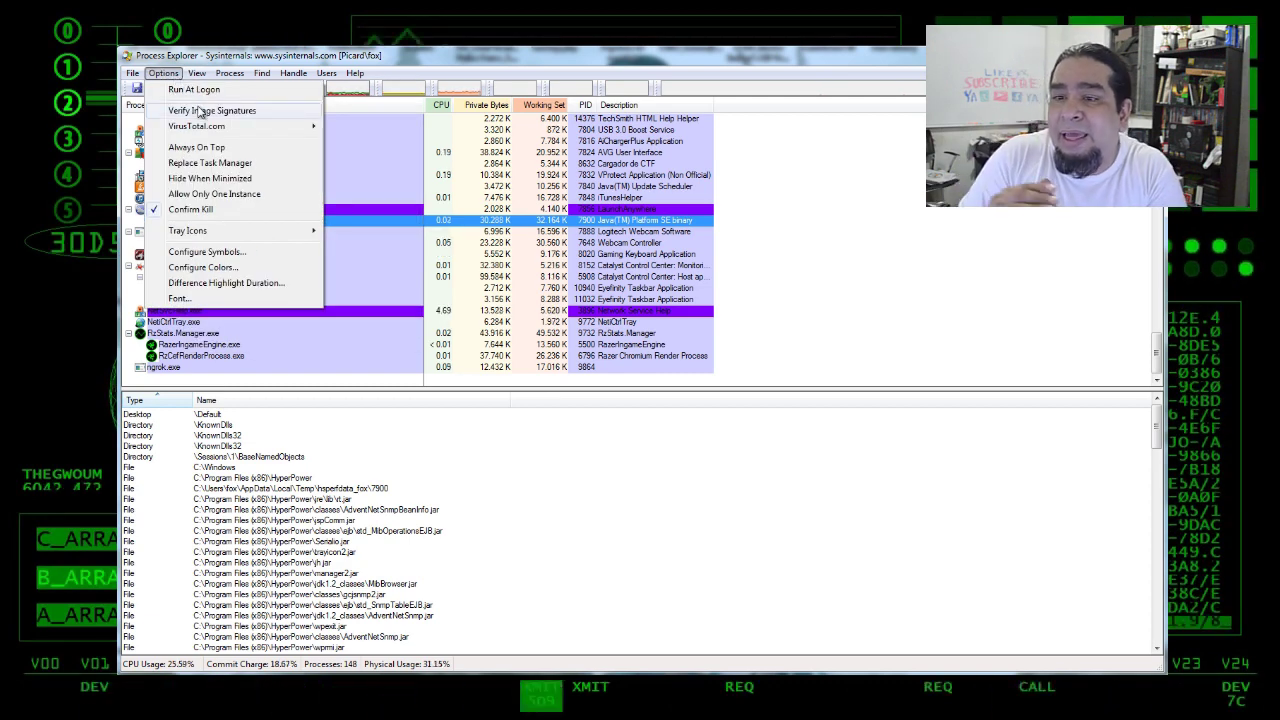
click(199, 111)
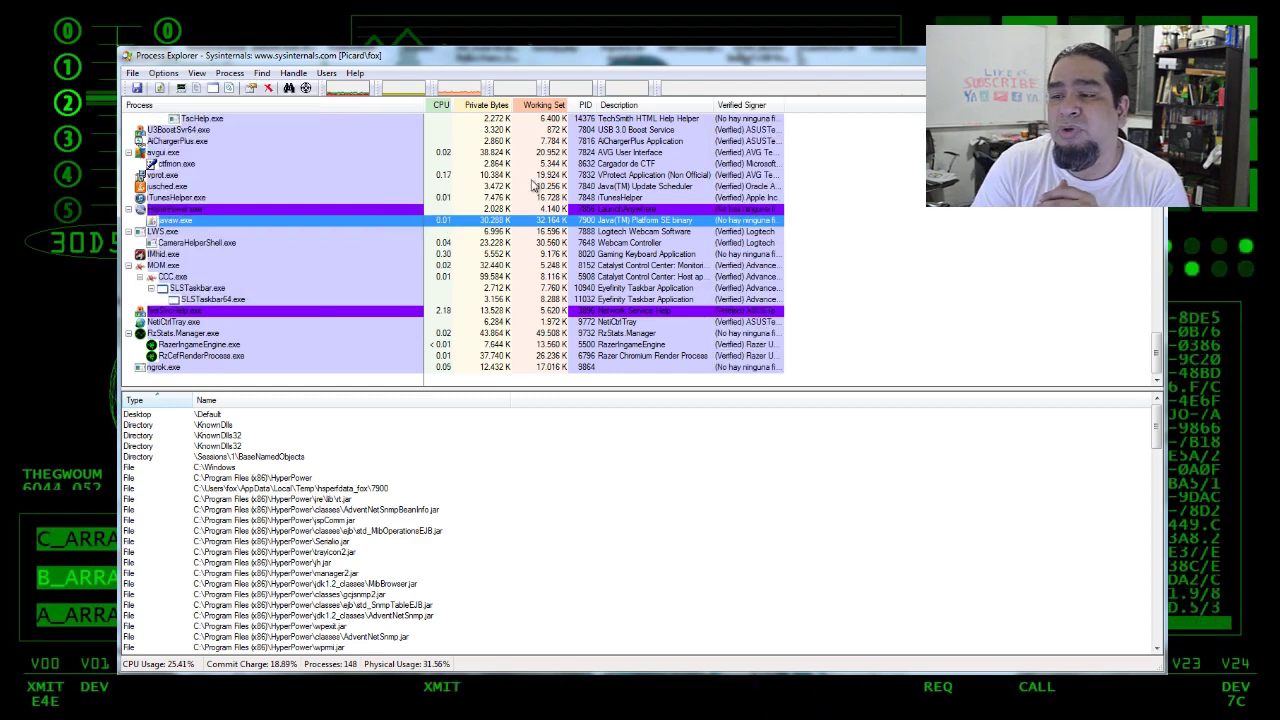
drag(783, 105, 950, 106)
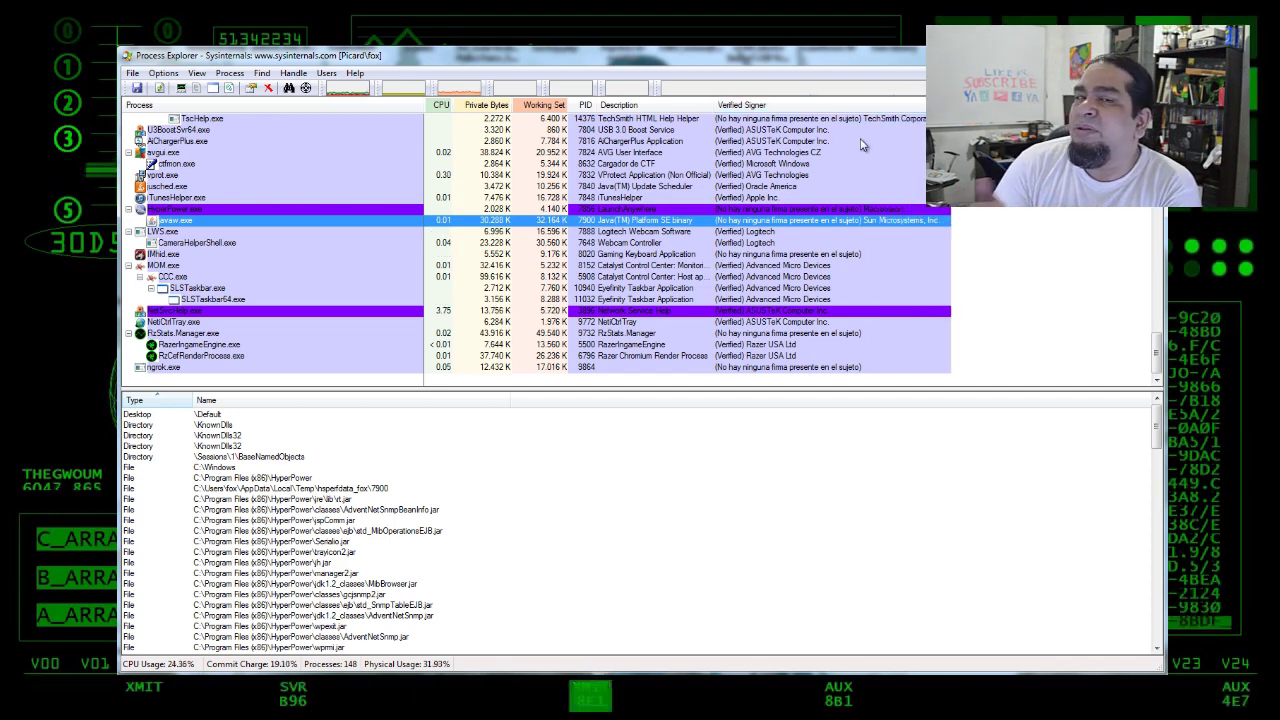
Examine the verified signers of individual processes, including AiChargerPlus.exe, iTunesHelper.exe, HyperPower.exe and NetSvcHelp.exe
click(747, 141)
key(Down)
key(Down)
key(Down)
key(Down)
key(Down)
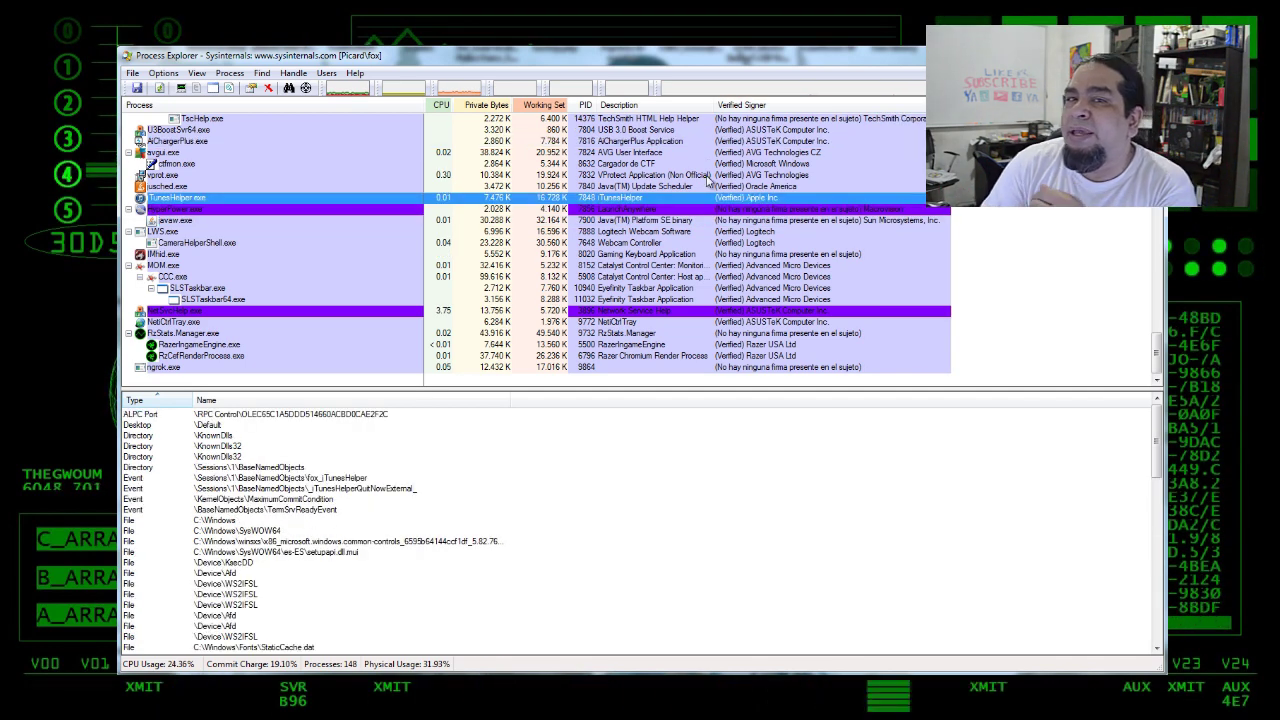
key(Up)
key(Up)
key(Up)
key(Up)
key(Up)
key(Up)
key(Down)
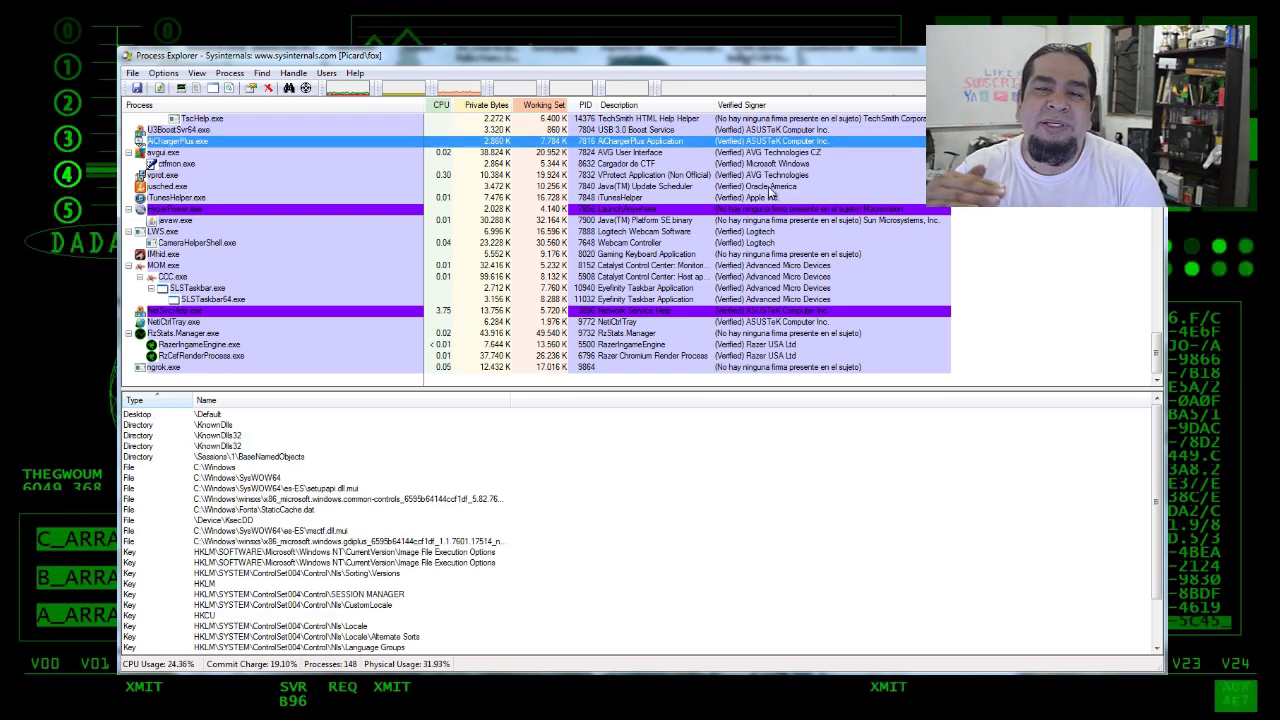
click(747, 198)
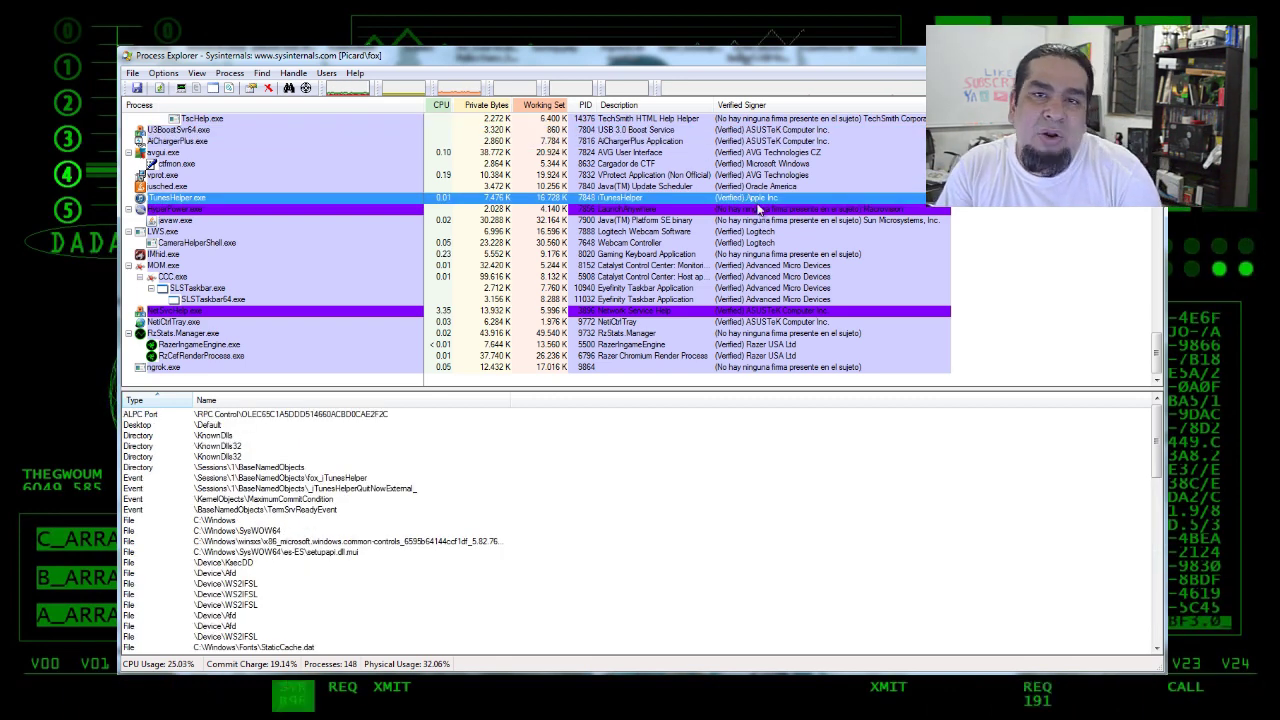
click(757, 209)
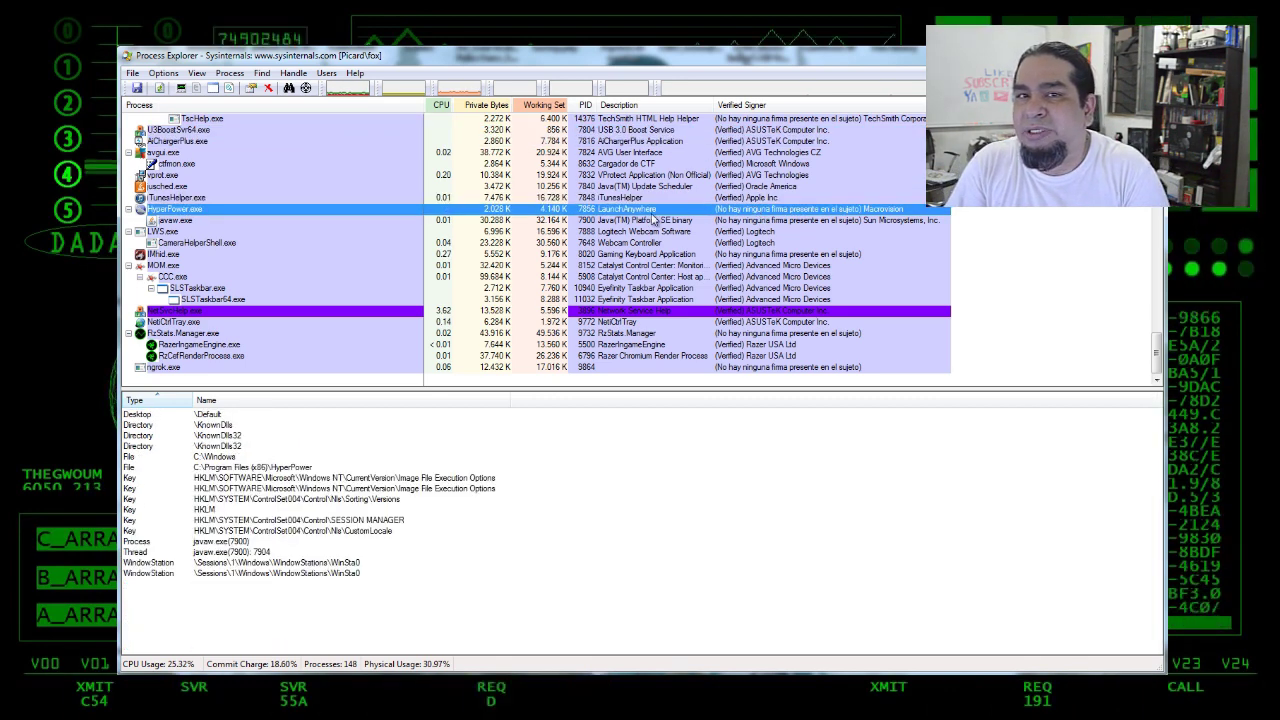
click(822, 312)
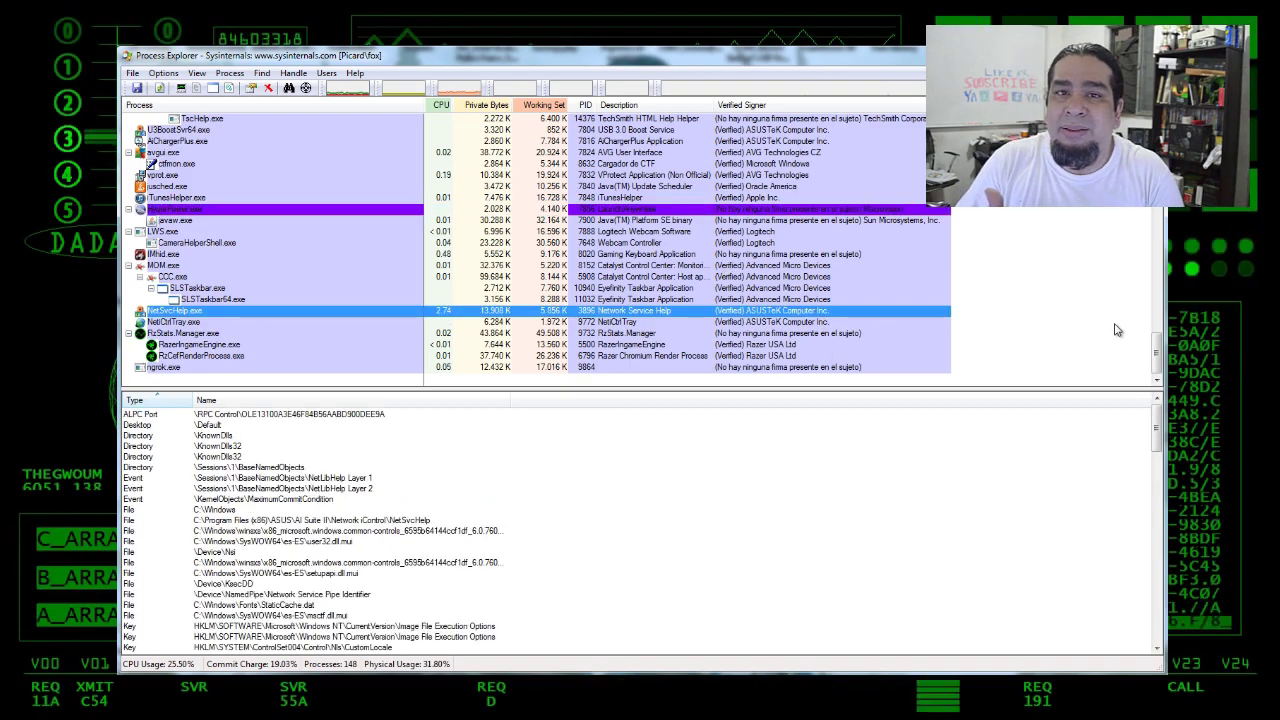
Sort the processes by CPU usage, and enable the VirusTotal.com check with its results column widened
drag(1157, 355, 1157, 118)
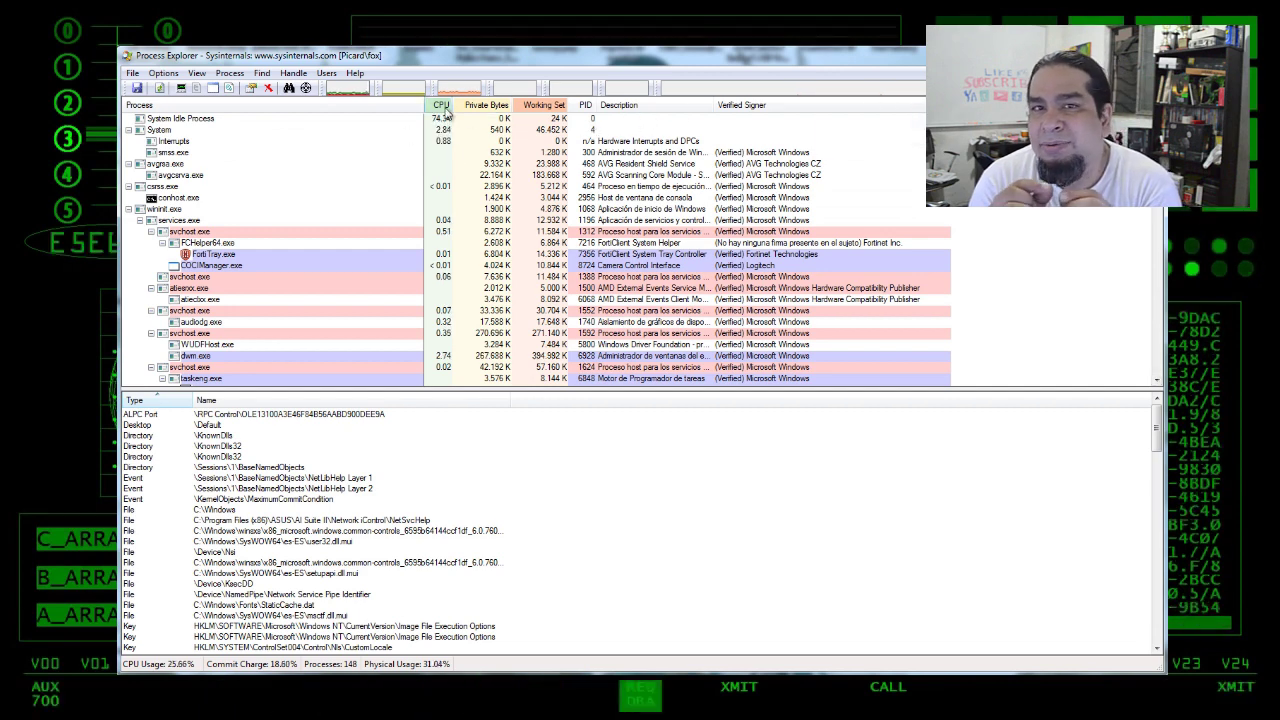
click(447, 108)
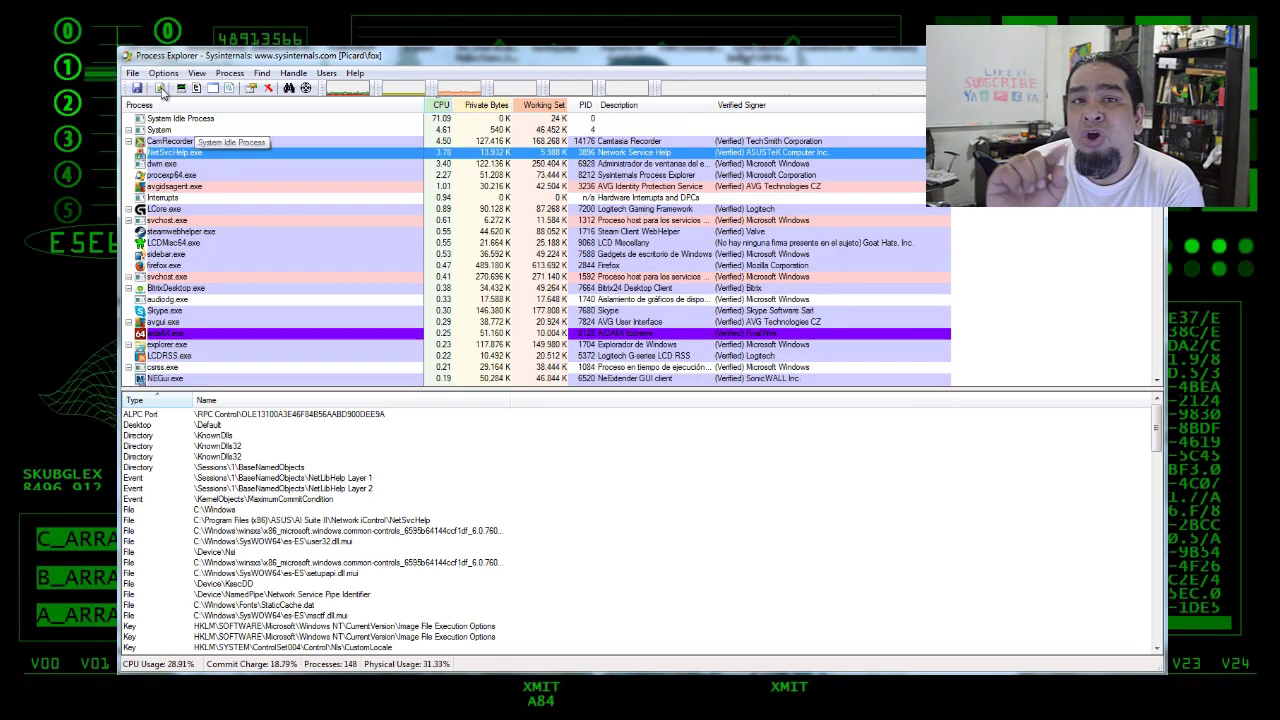
click(163, 73)
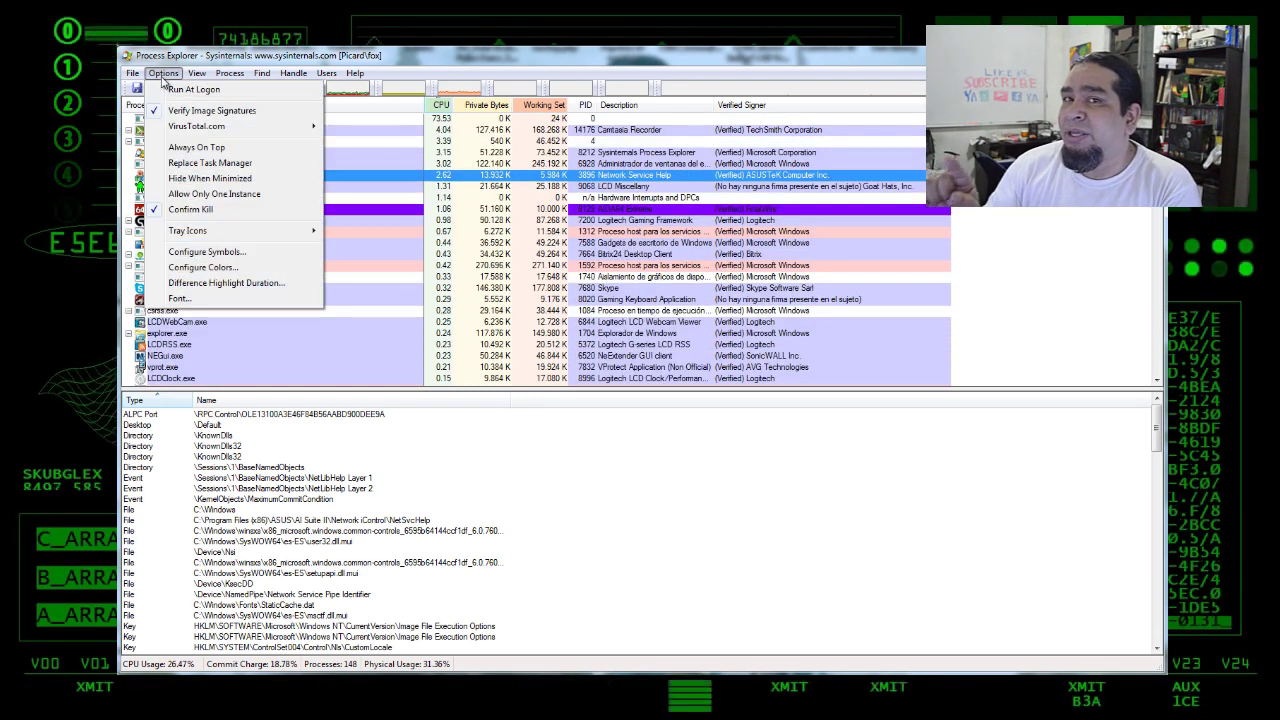
mouse_move(266, 127)
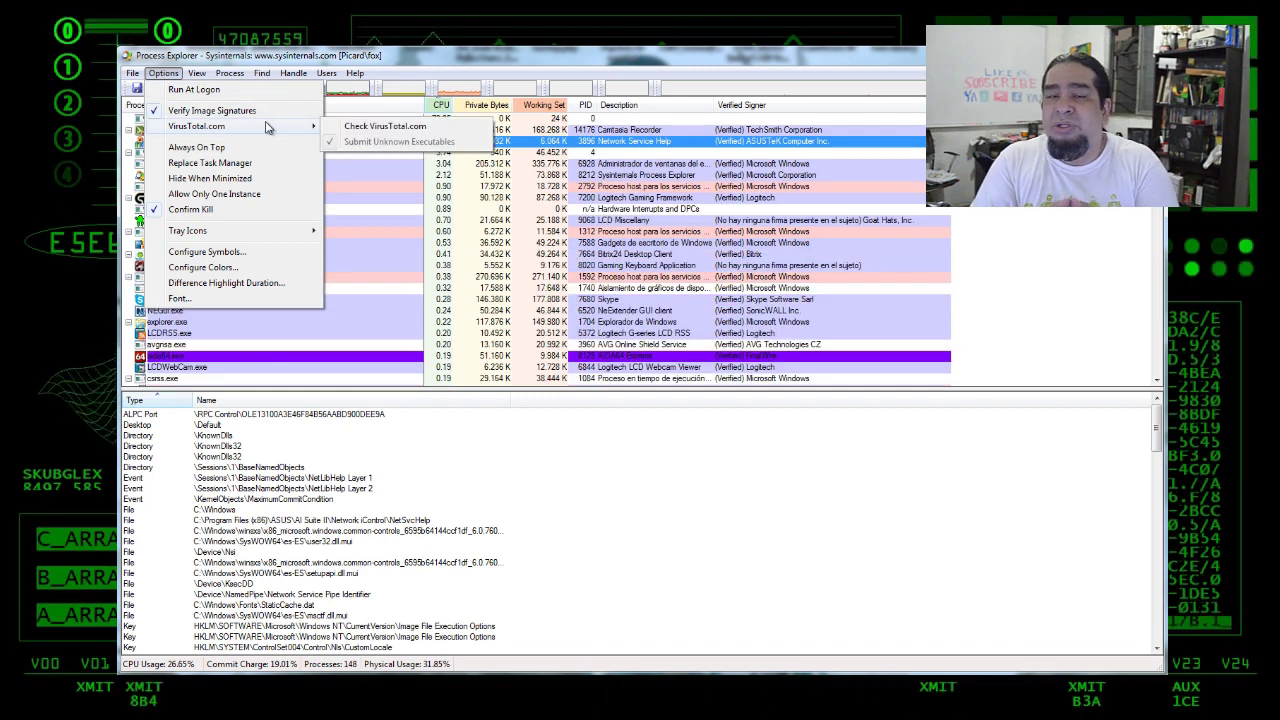
click(340, 127)
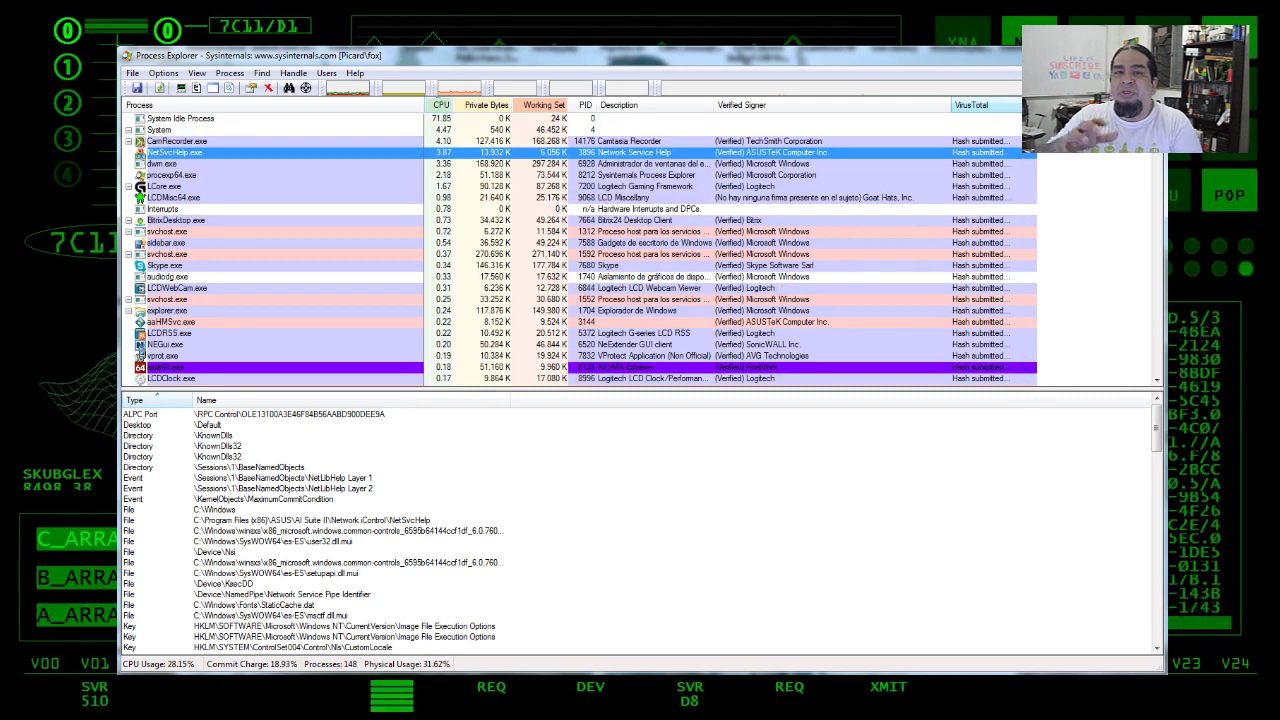
drag(1017, 104, 1126, 104)
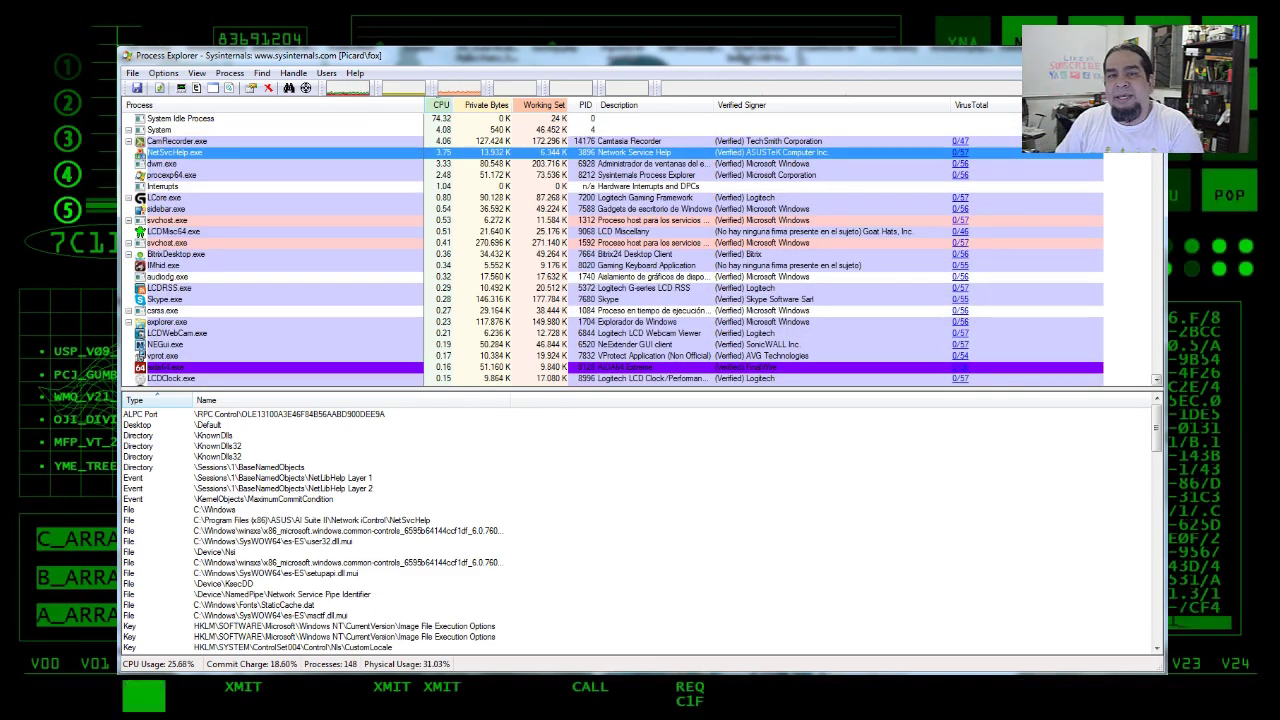
mouse_move(1157, 124)
mouse_down()
mouse_move(1160, 316)
mouse_move(1158, 124)
mouse_up()
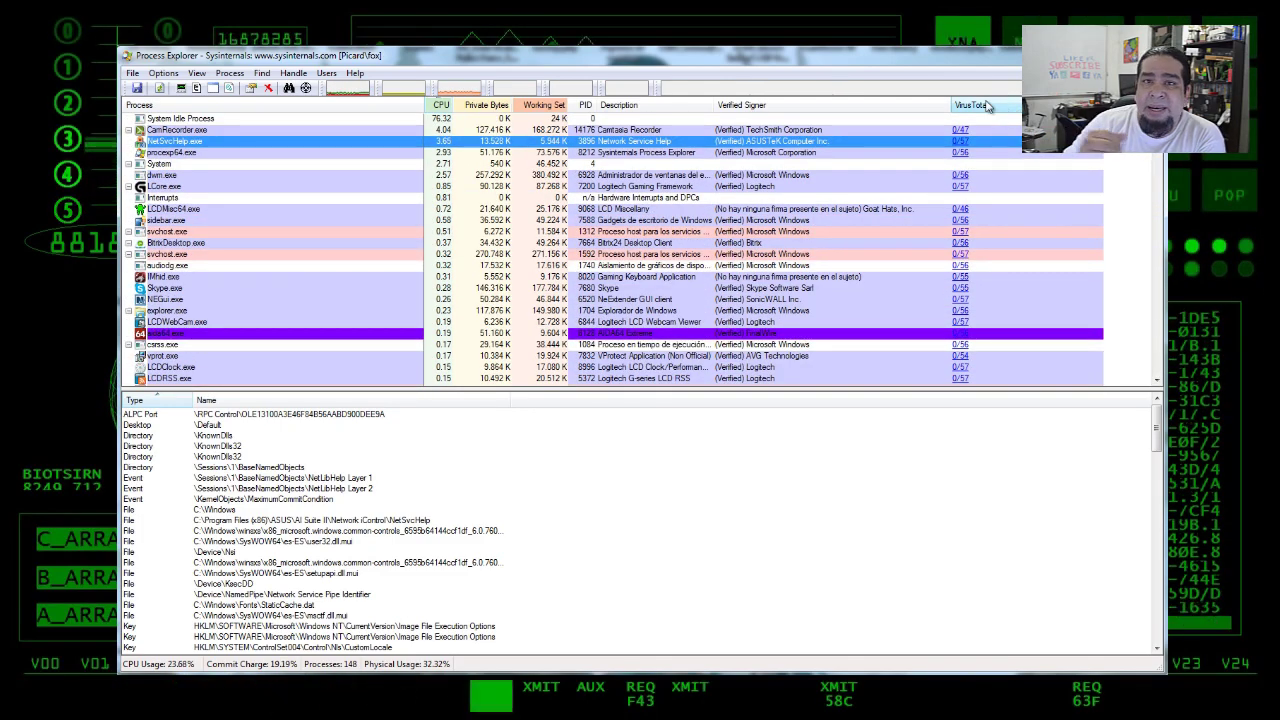
Sort the processes by VirusTotal result and review the online VirusTotal report for wmpnetwk.exe, including its hash and detection summary
click(980, 105)
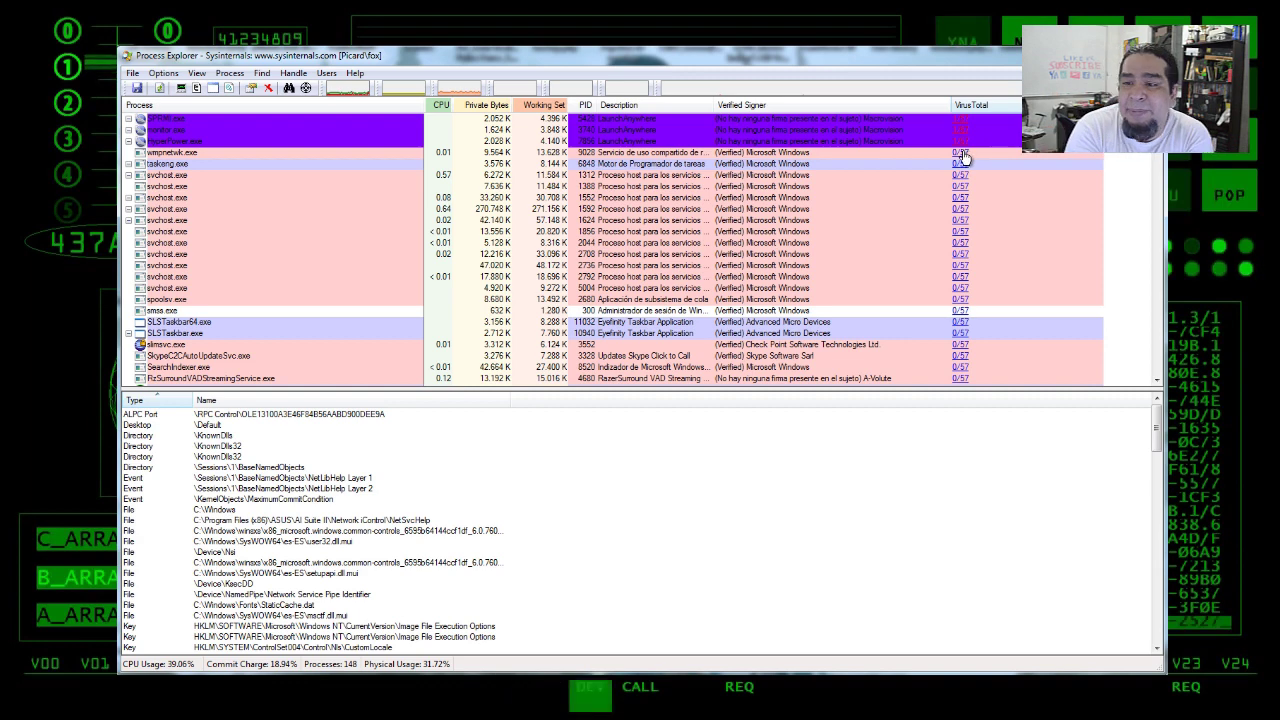
click(962, 153)
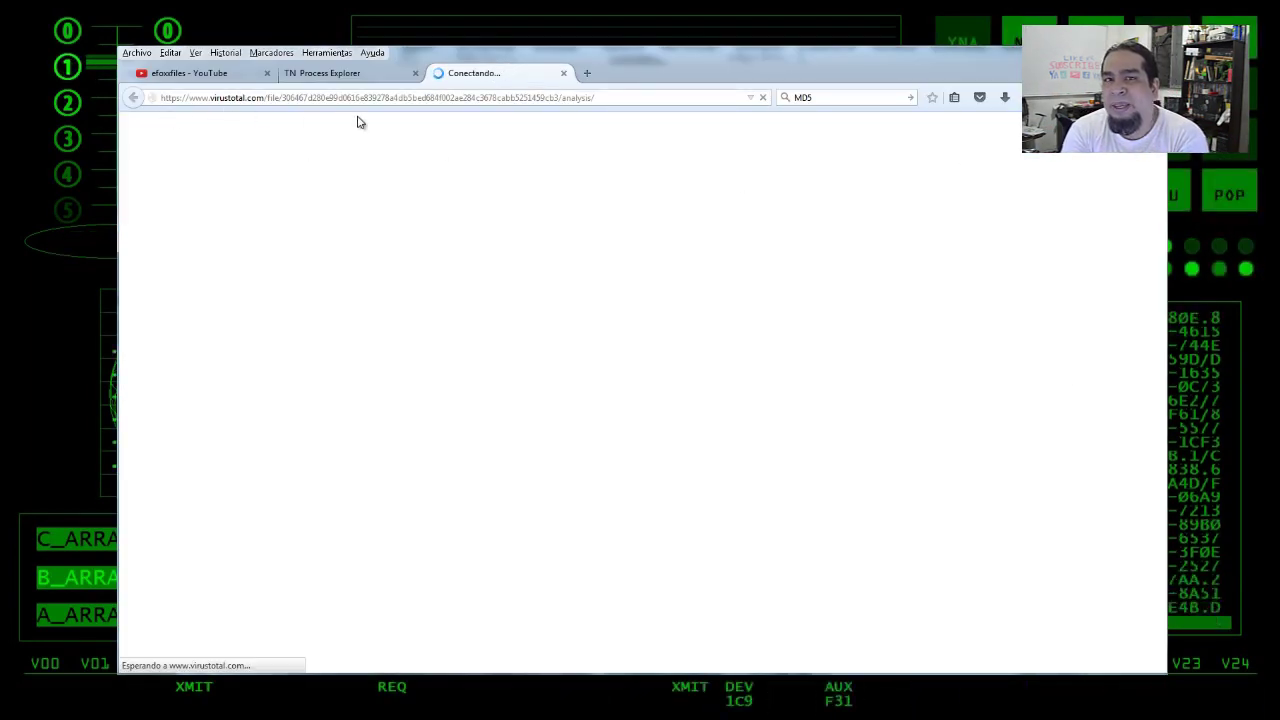
drag(285, 100, 606, 98)
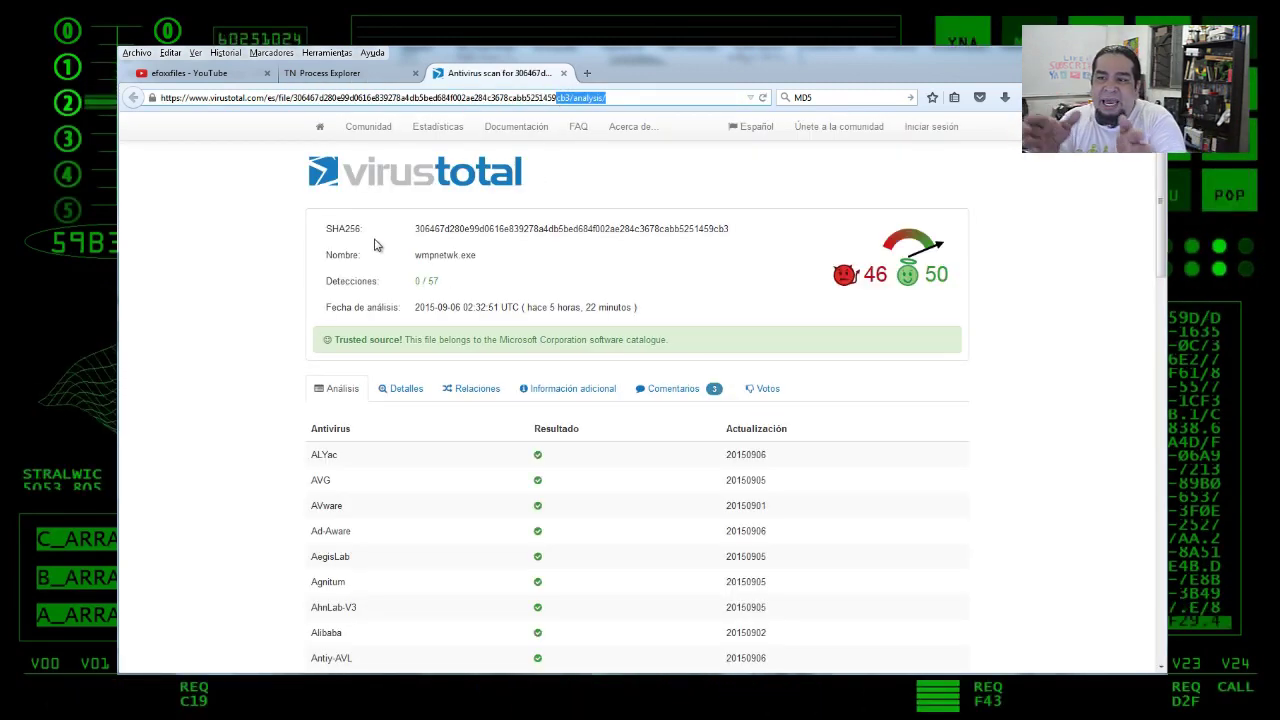
drag(319, 241, 640, 308)
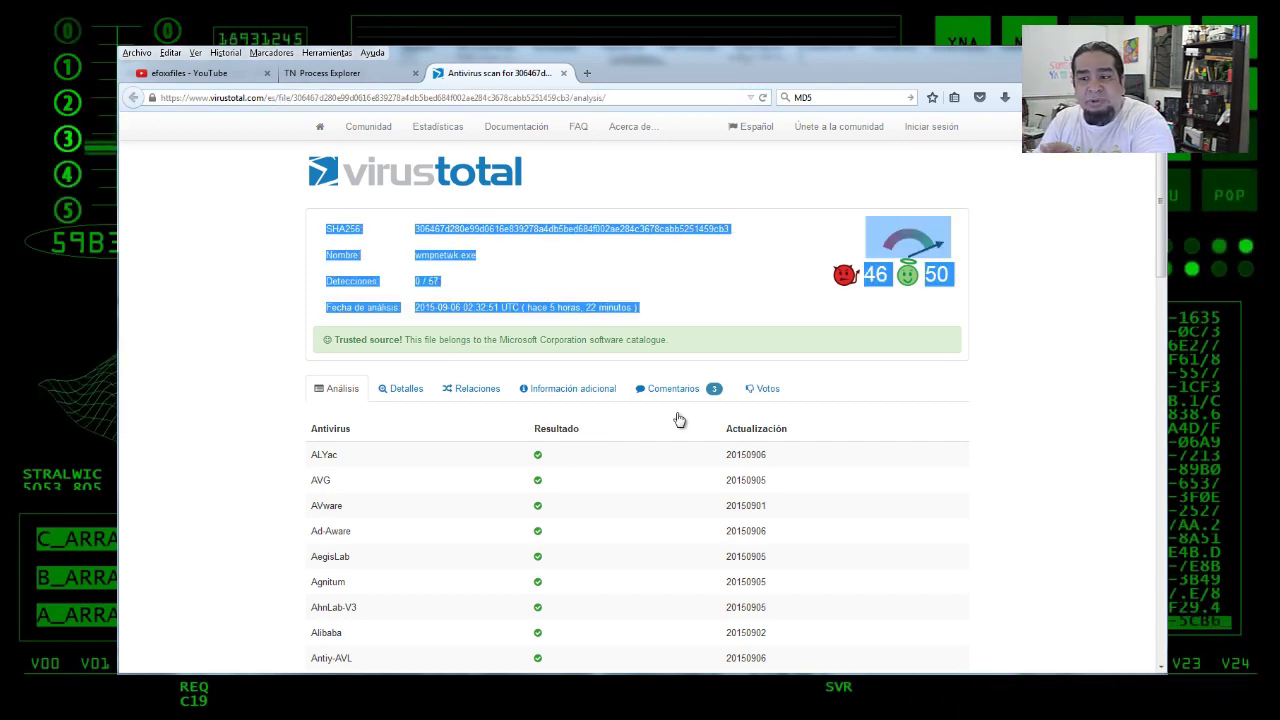
drag(1158, 222, 1146, 194)
click(569, 286)
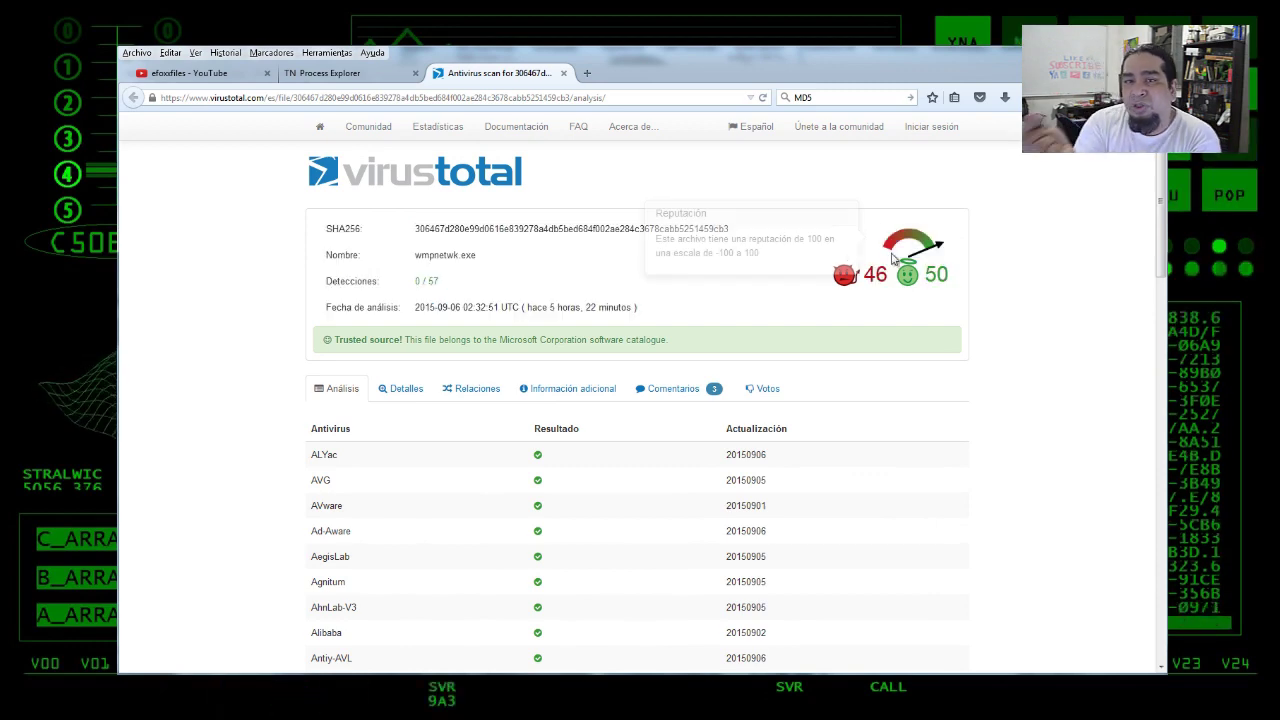
click(287, 79)
click(229, 80)
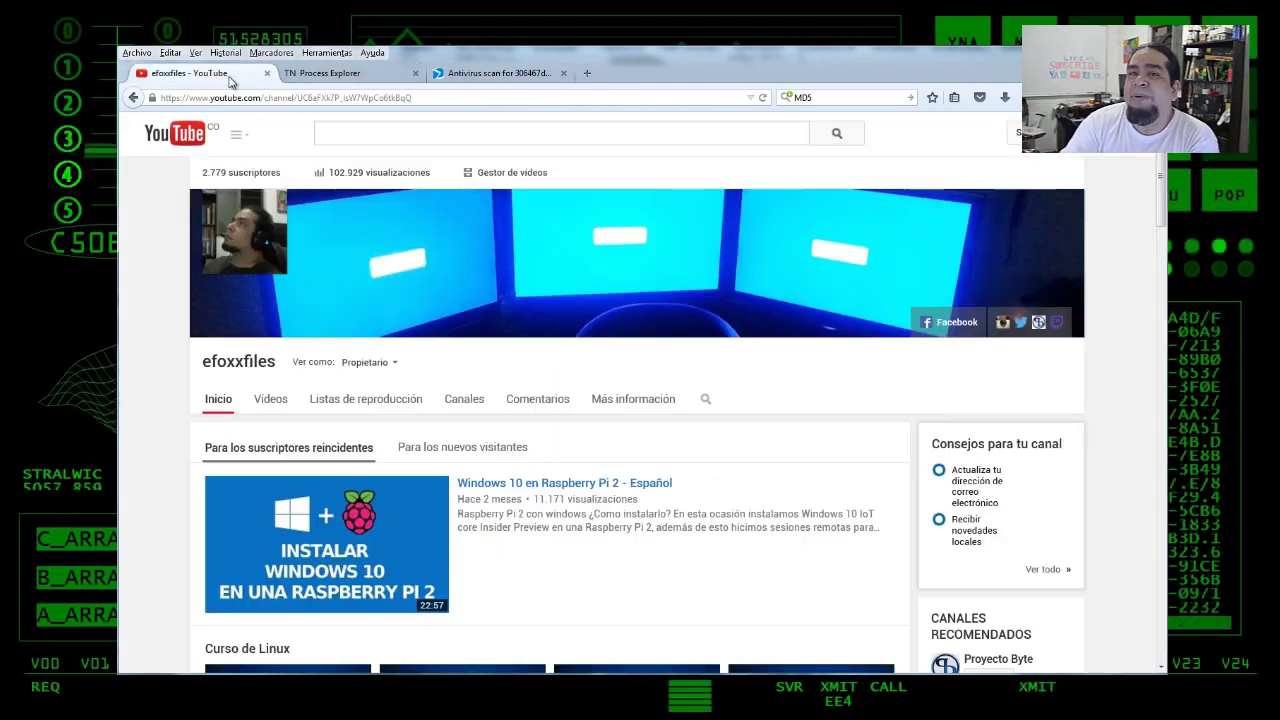
click(500, 73)
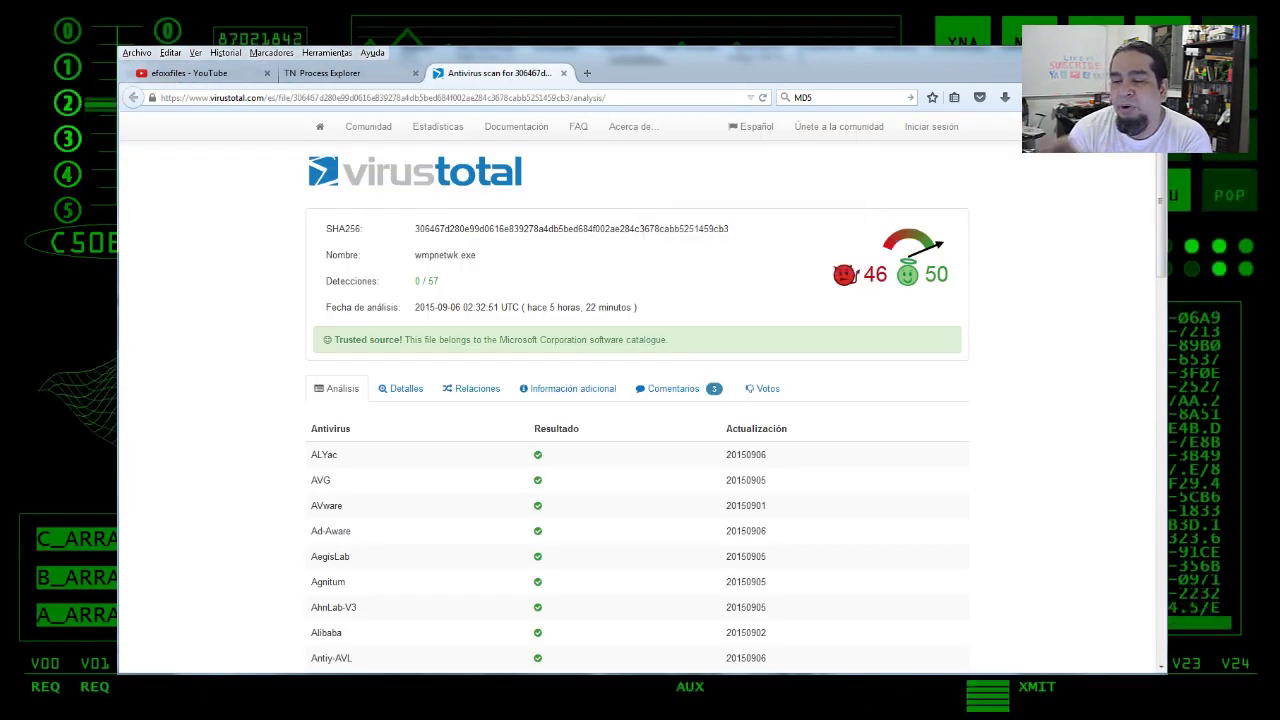
Switch back to Process Explorer, open the VirusTotal report for SPRMI.exe, and examine TheHacker's result and update date
key(alt+Tab)
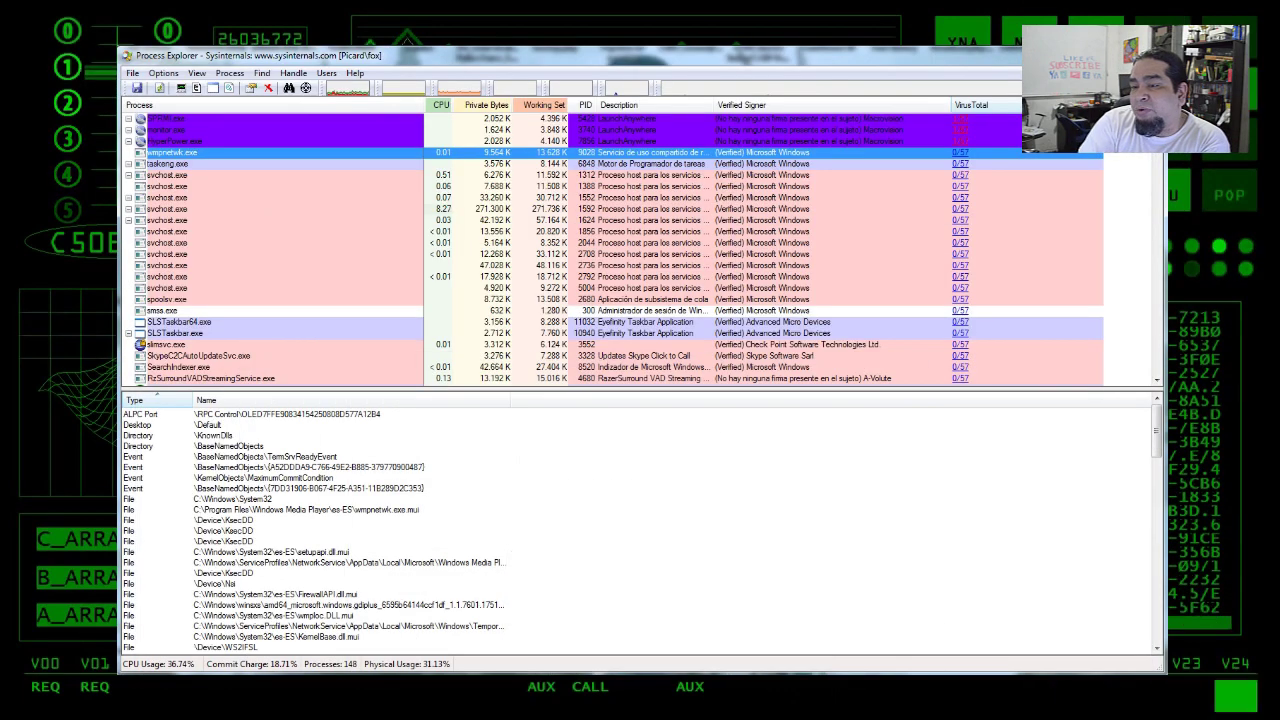
click(958, 125)
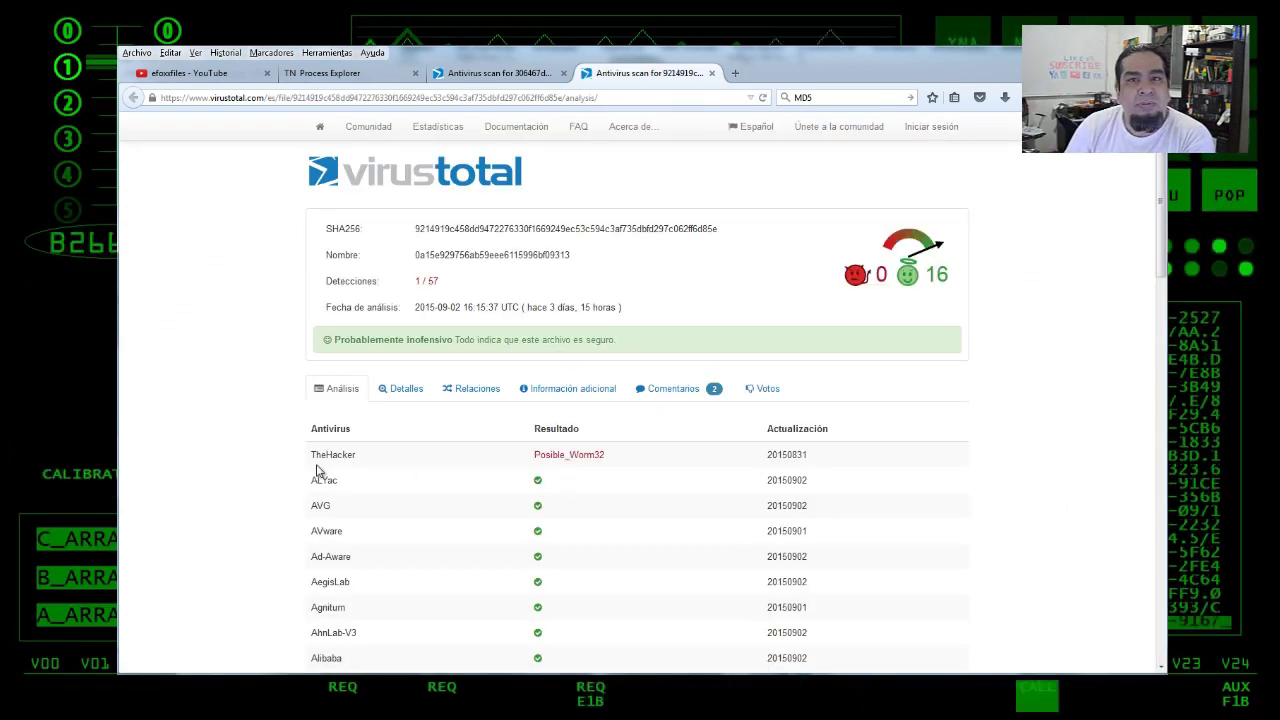
double_click(333, 455)
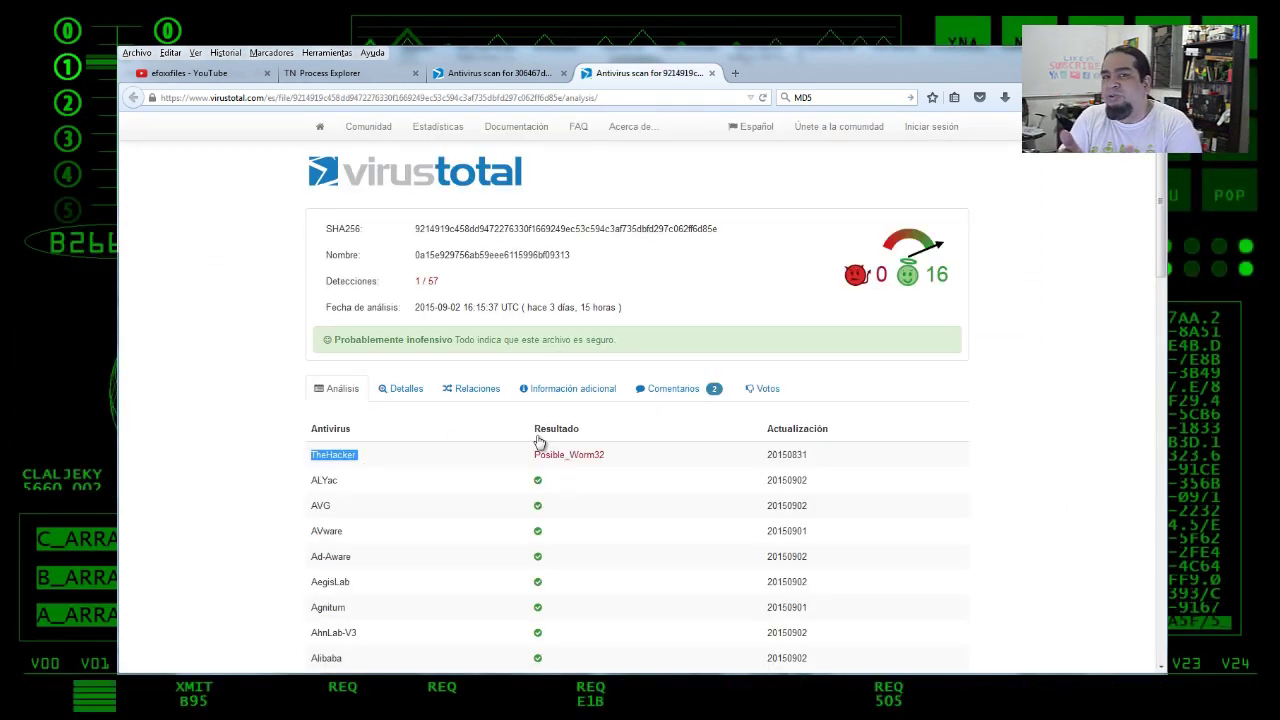
drag(535, 455, 609, 466)
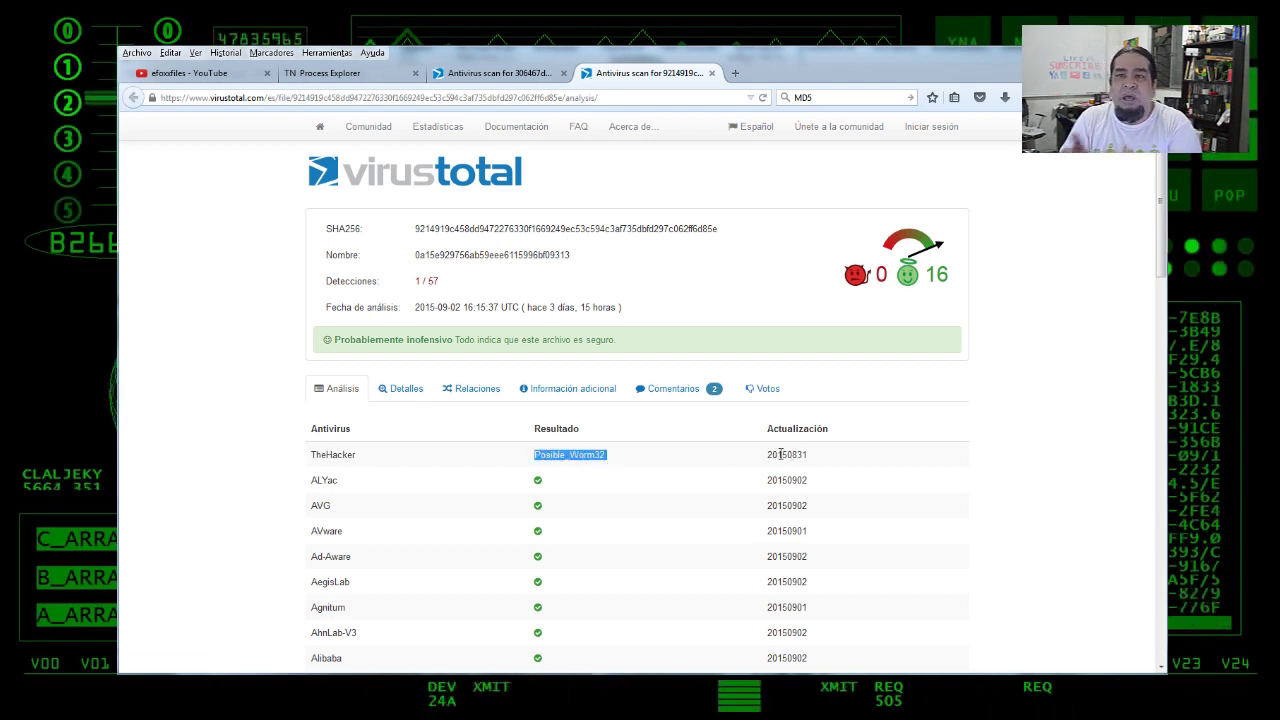
mouse_move(772, 455)
mouse_down()
mouse_move(760, 457)
mouse_move(790, 455)
mouse_up()
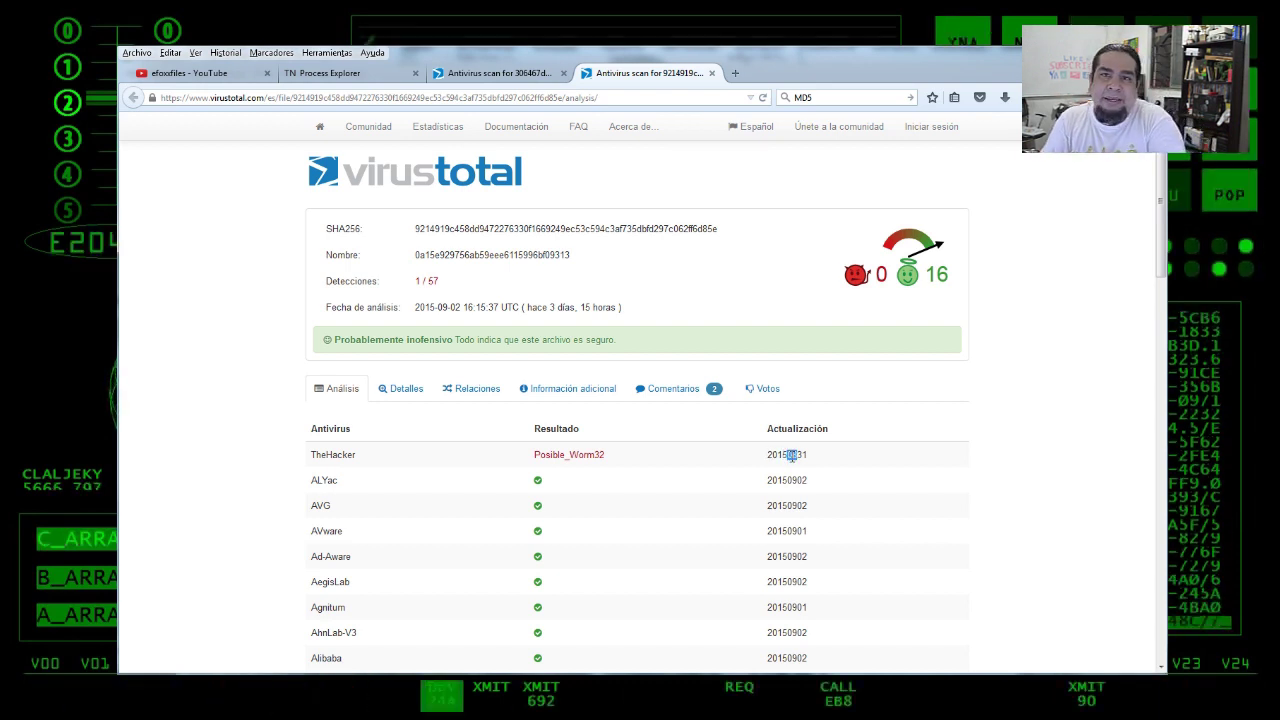
click(792, 455)
drag(797, 455, 810, 456)
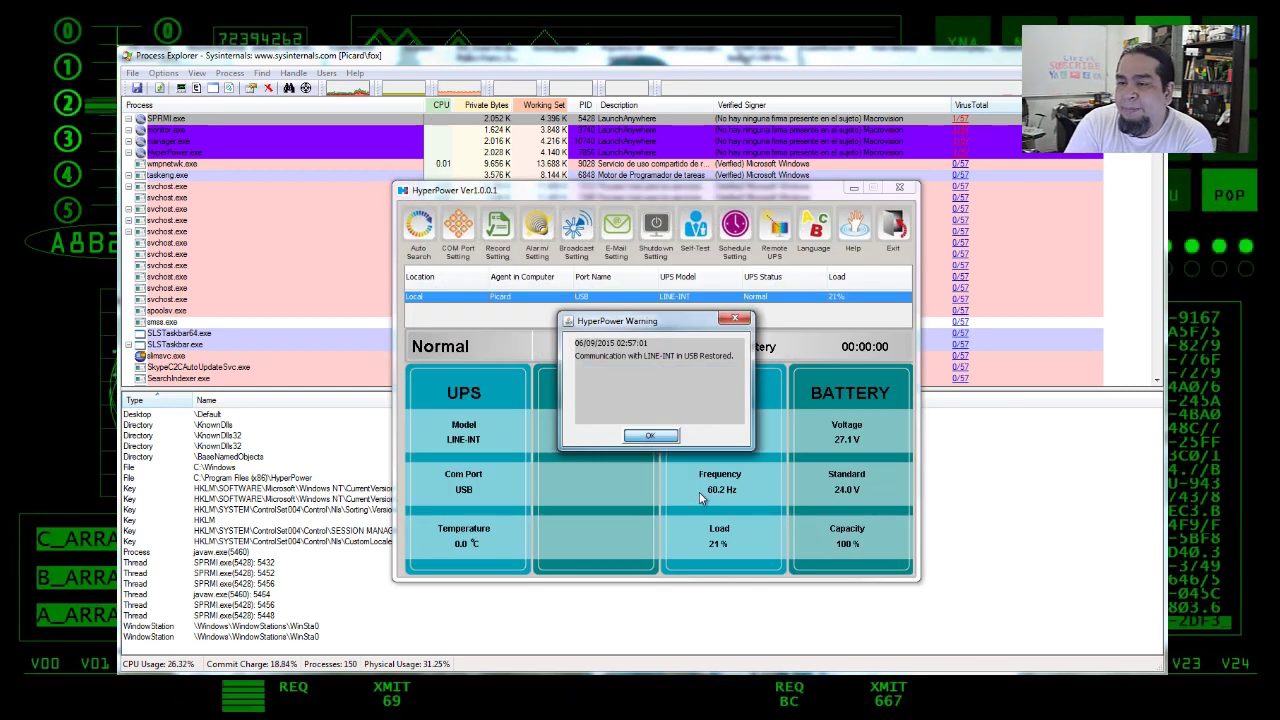
Dismiss the HyperPower warning and close the HyperPower window
click(650, 437)
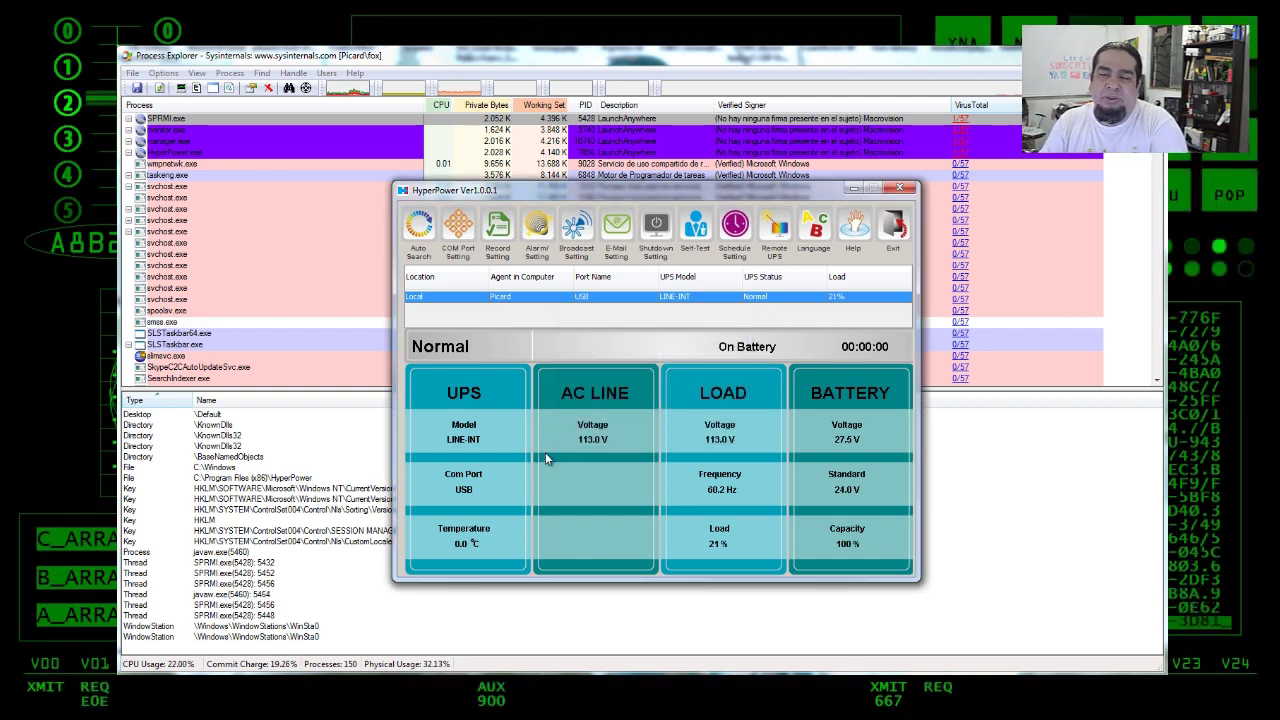
click(899, 187)
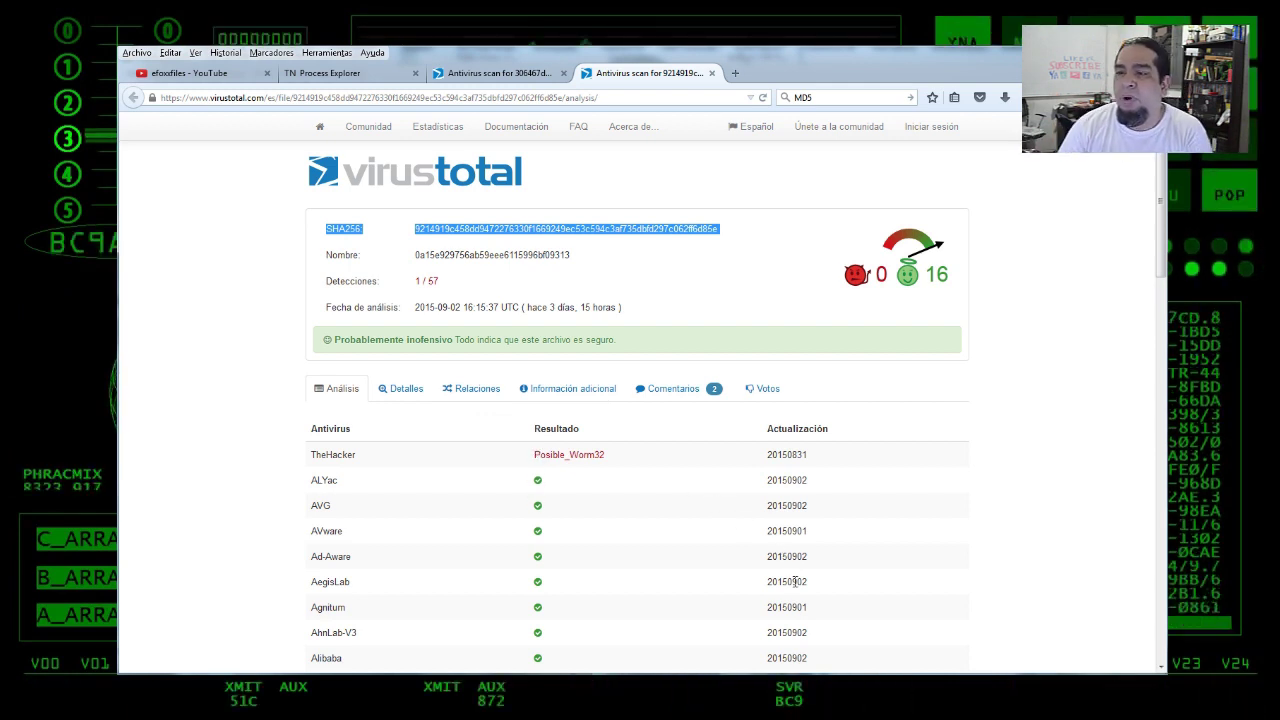
Review the remaining antivirus results in the VirusTotal report down to its end
scroll(822, 591, down, 6)
scroll(822, 591, down, 10)
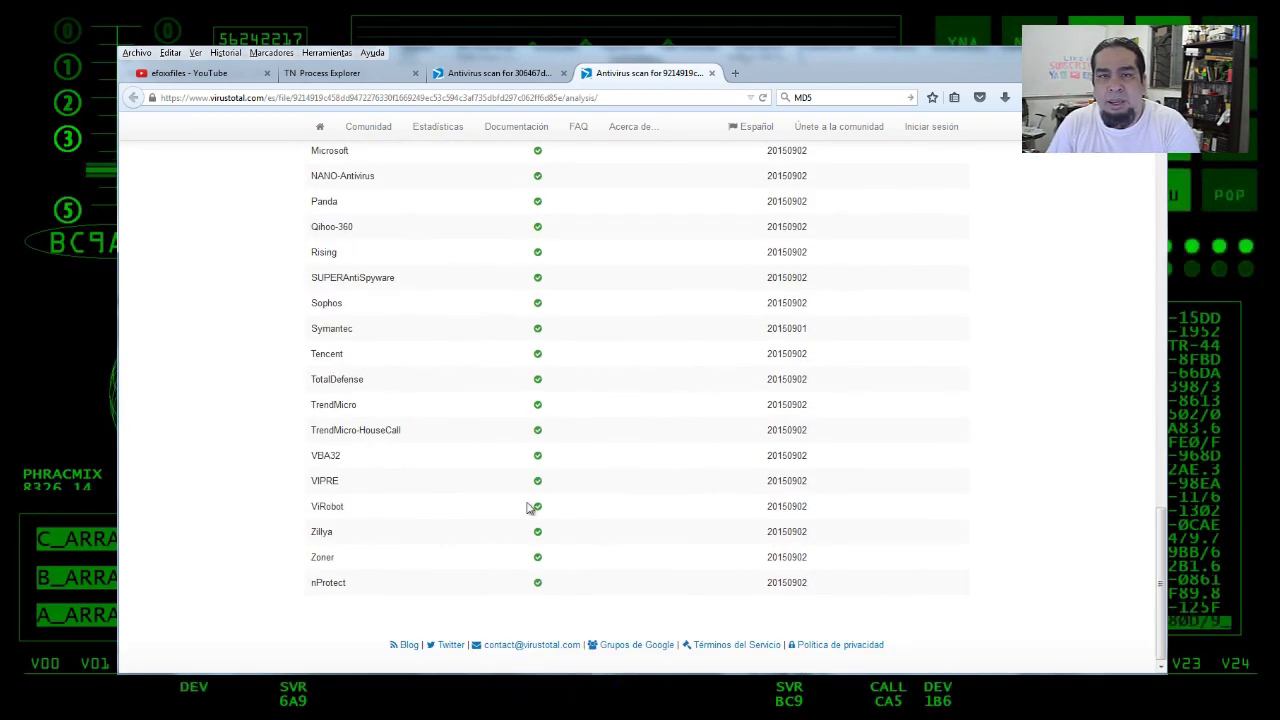
Open the file details in the VirusTotal report and review the version properties, packers, PE data and ExifTool metadata
scroll(703, 458, up, 3)
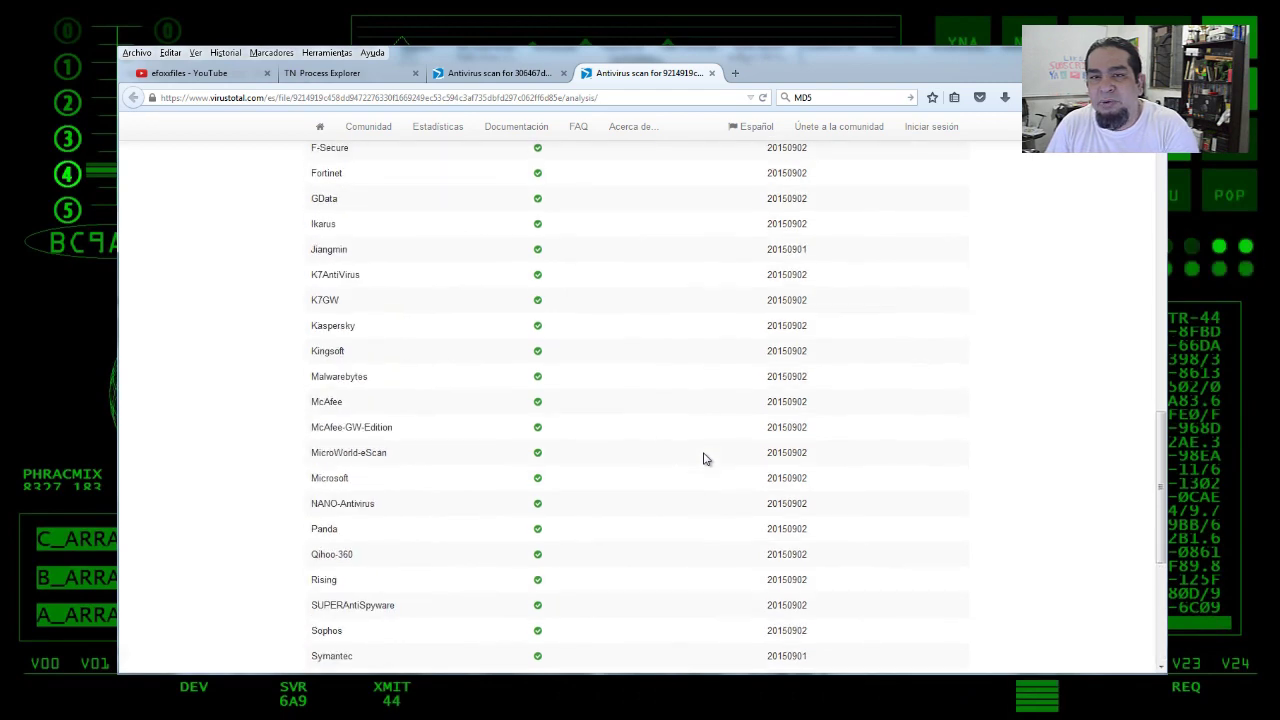
scroll(703, 458, up, 9)
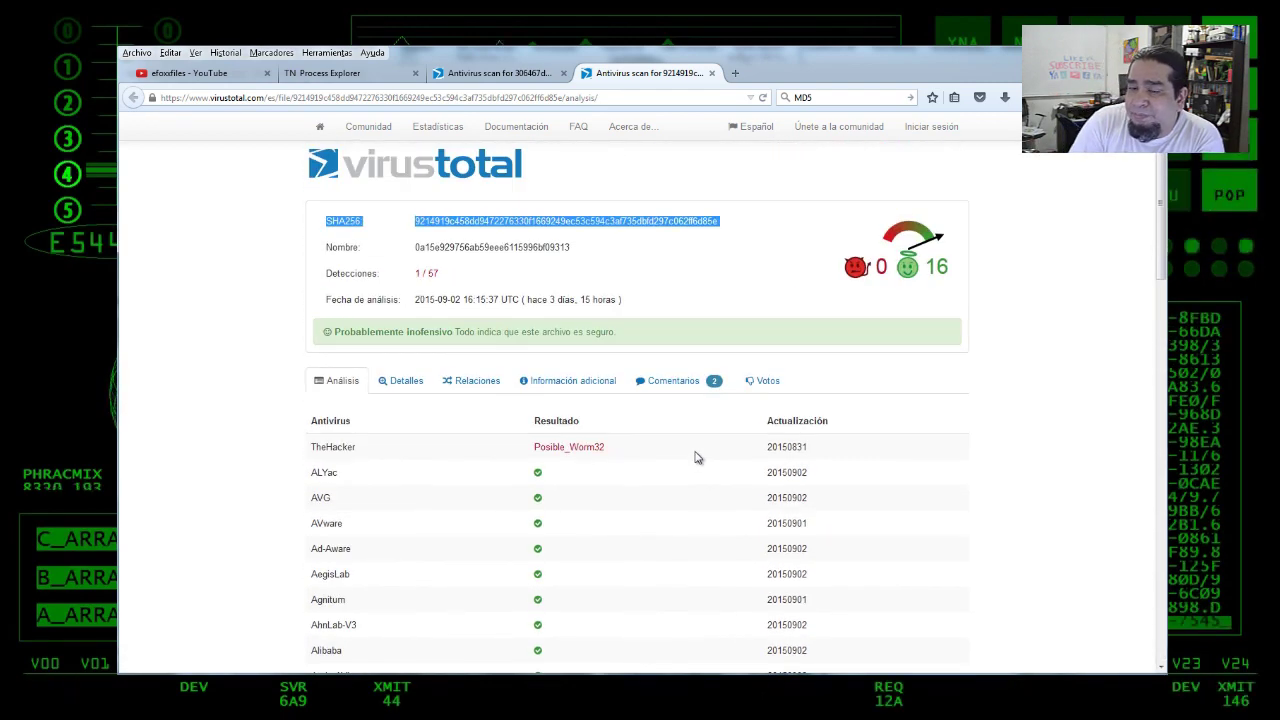
click(396, 389)
scroll(535, 534, down, 4)
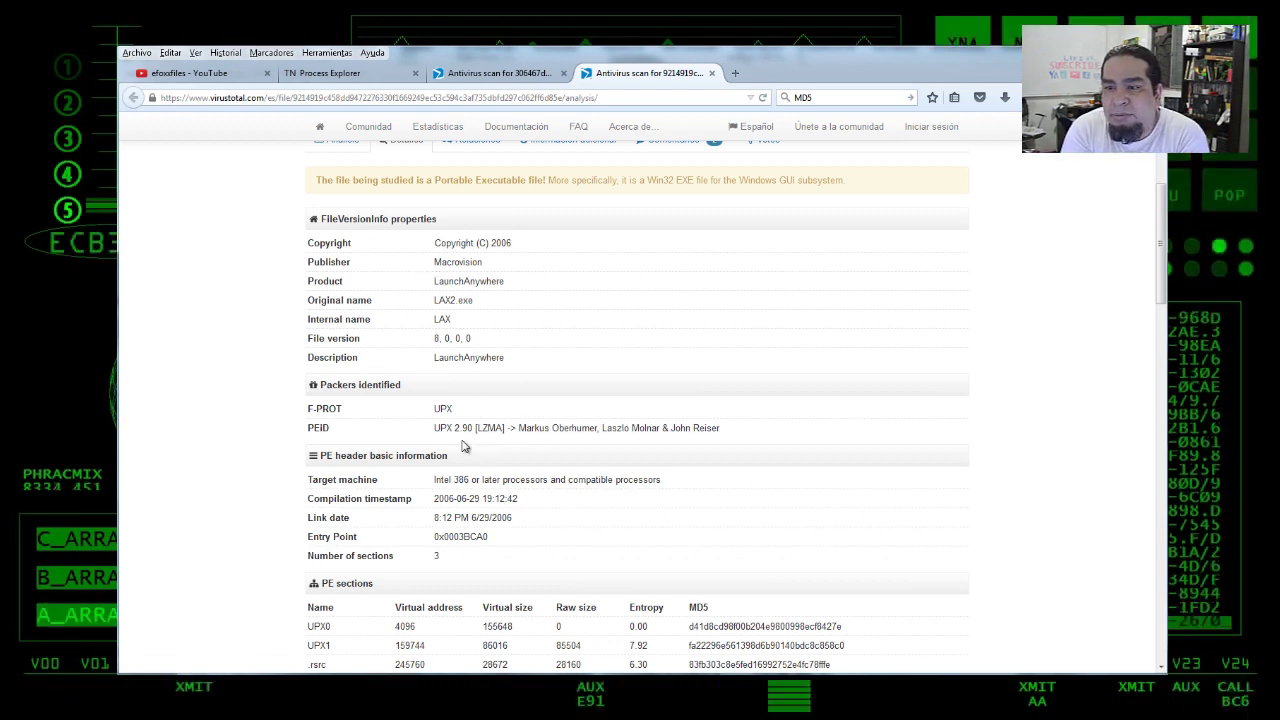
scroll(462, 443, down, 3)
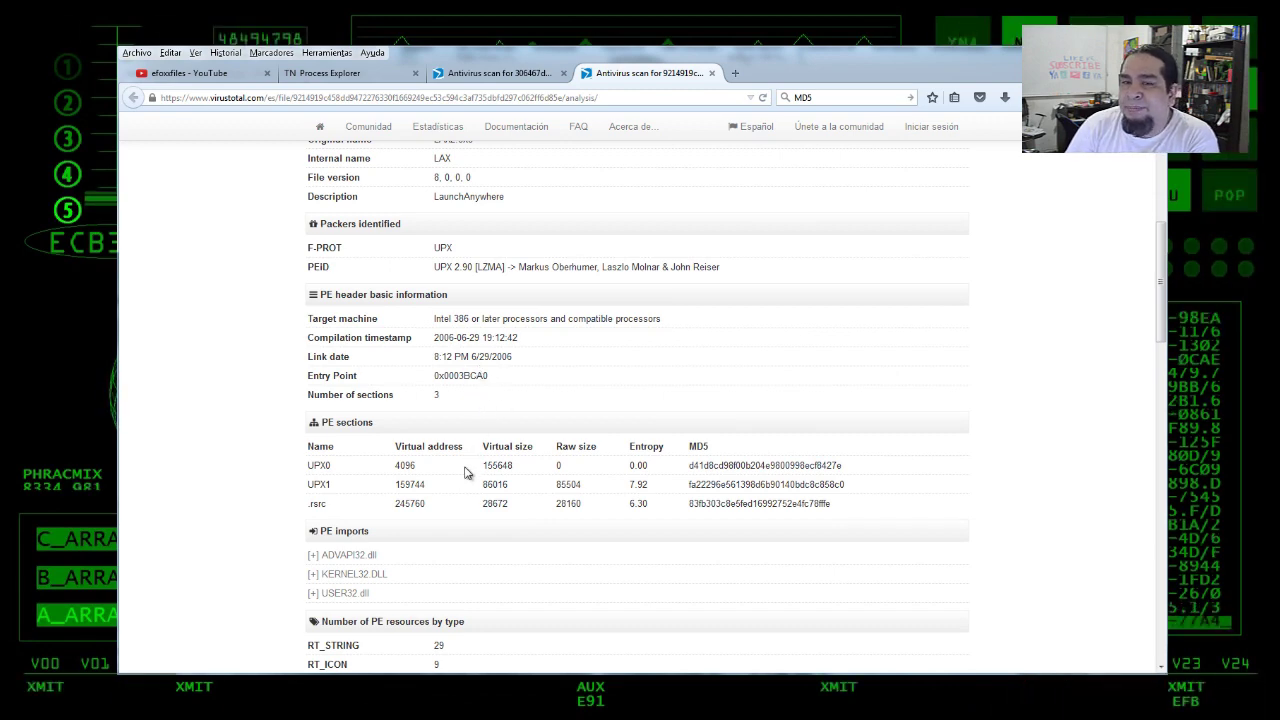
scroll(464, 465, down, 2)
scroll(464, 475, down, 10)
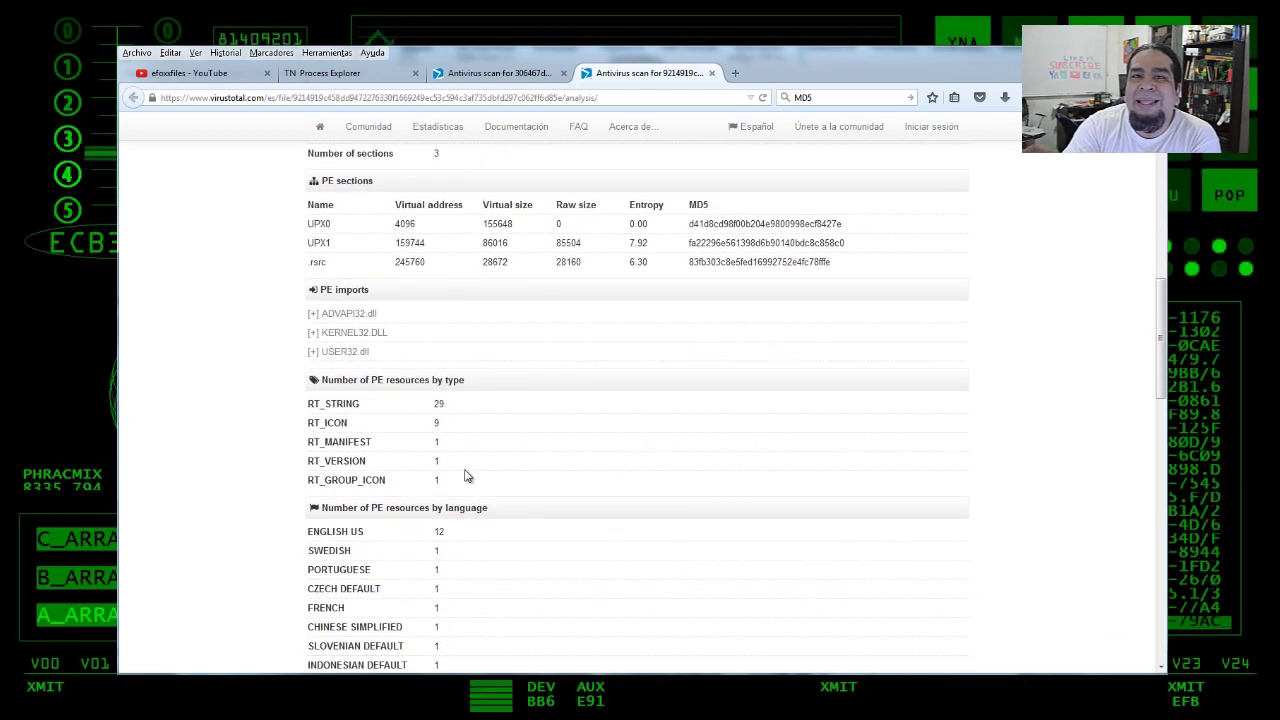
scroll(463, 474, up, 4)
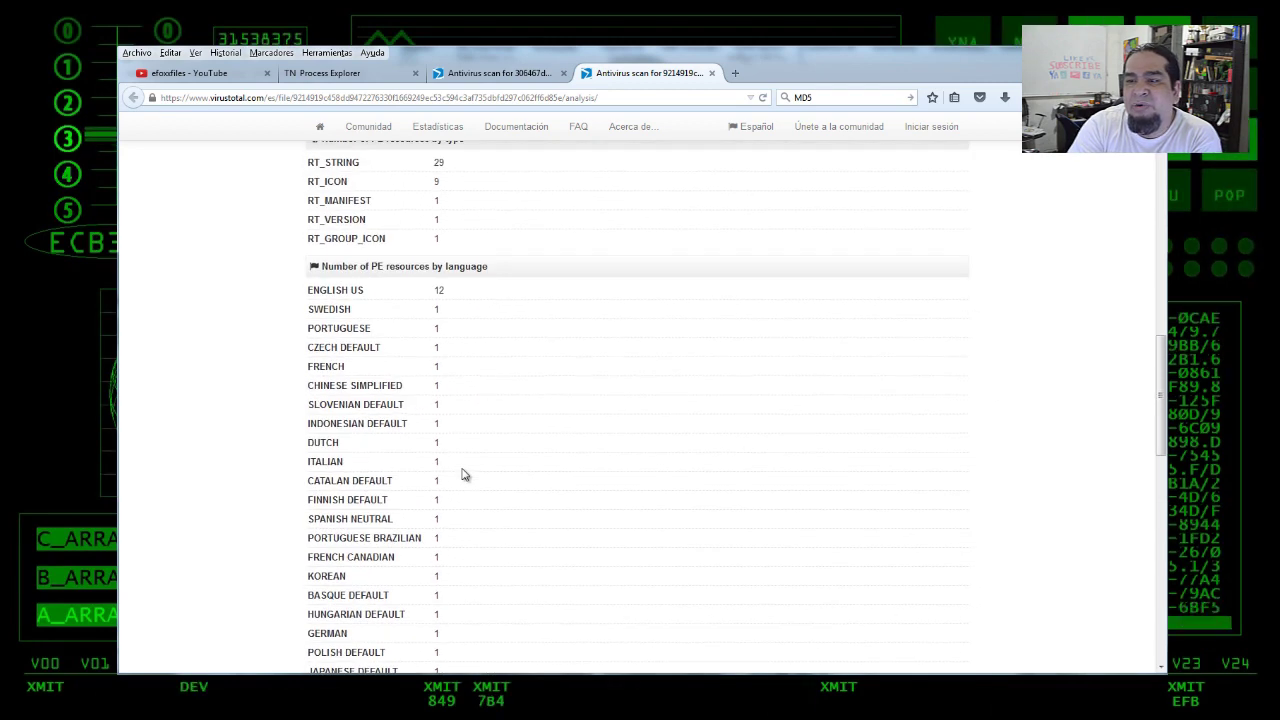
scroll(462, 474, down, 12)
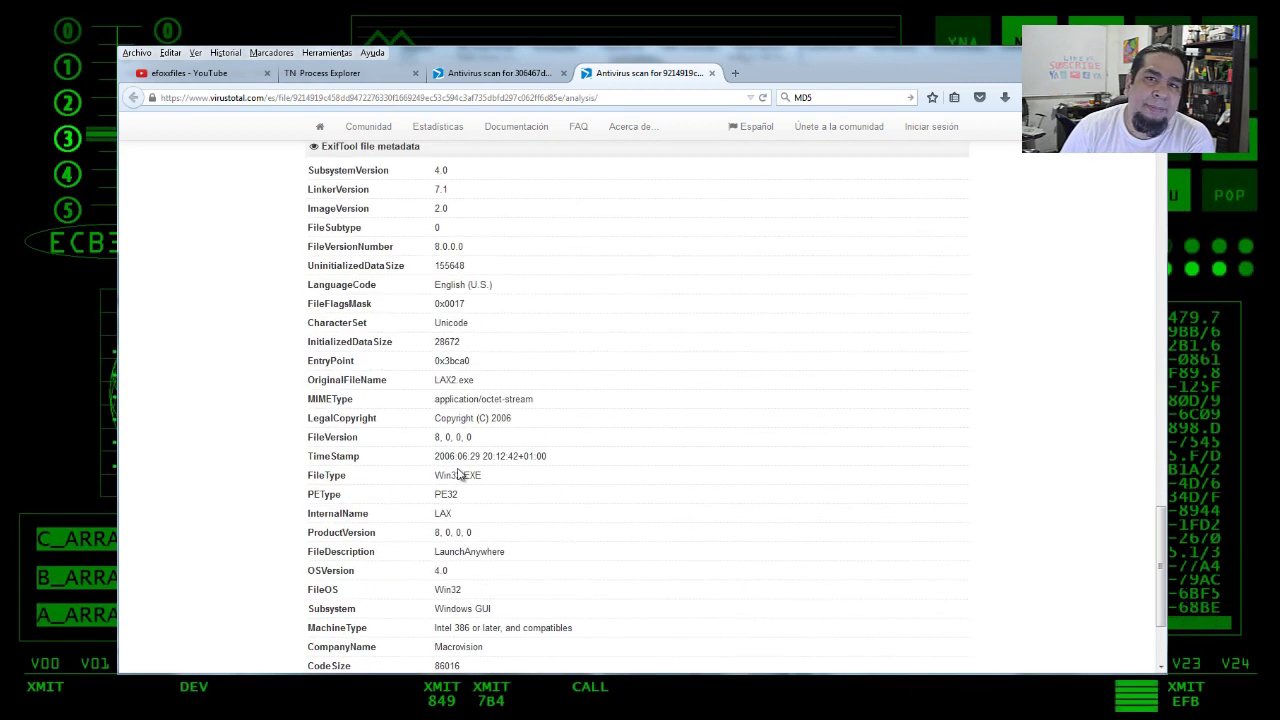
scroll(458, 474, down, 3)
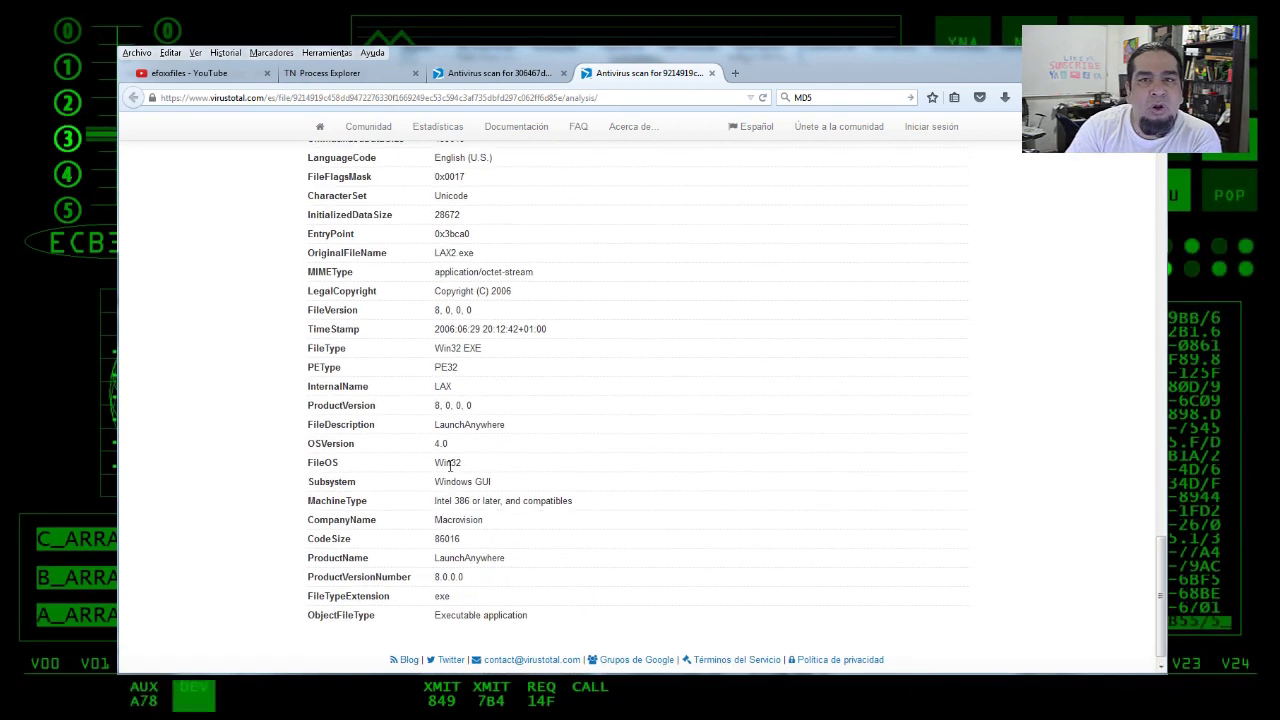
scroll(450, 471, up, 10)
scroll(450, 471, up, 20)
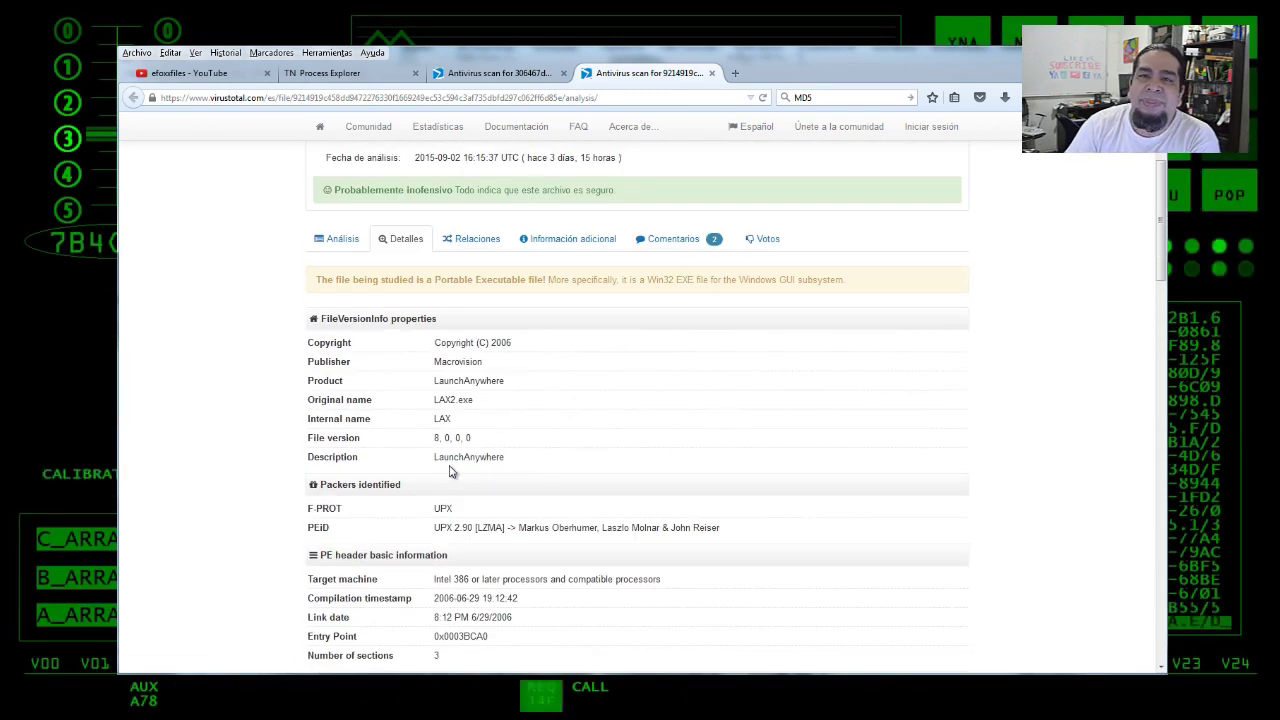
scroll(440, 430, up, 3)
scroll(468, 380, down, 1)
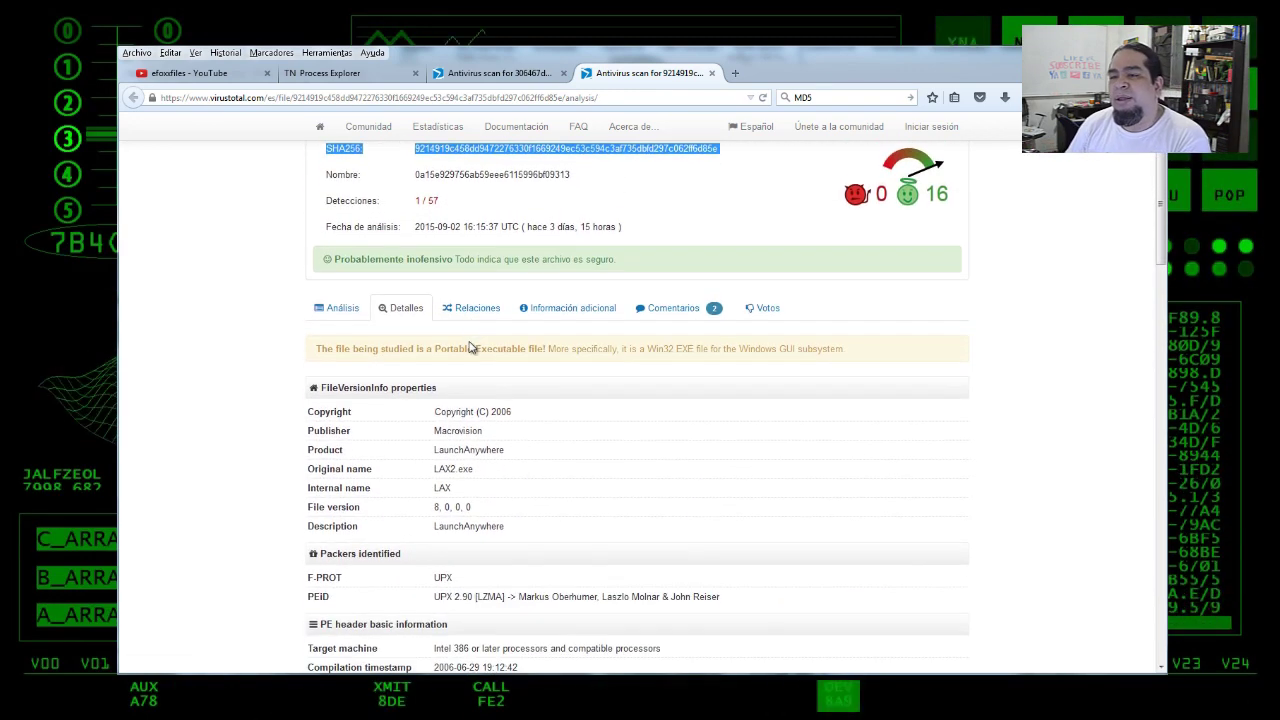
Open the report's file relations and examine the CarbonBlack files, execution parents and compressed bundles
click(471, 312)
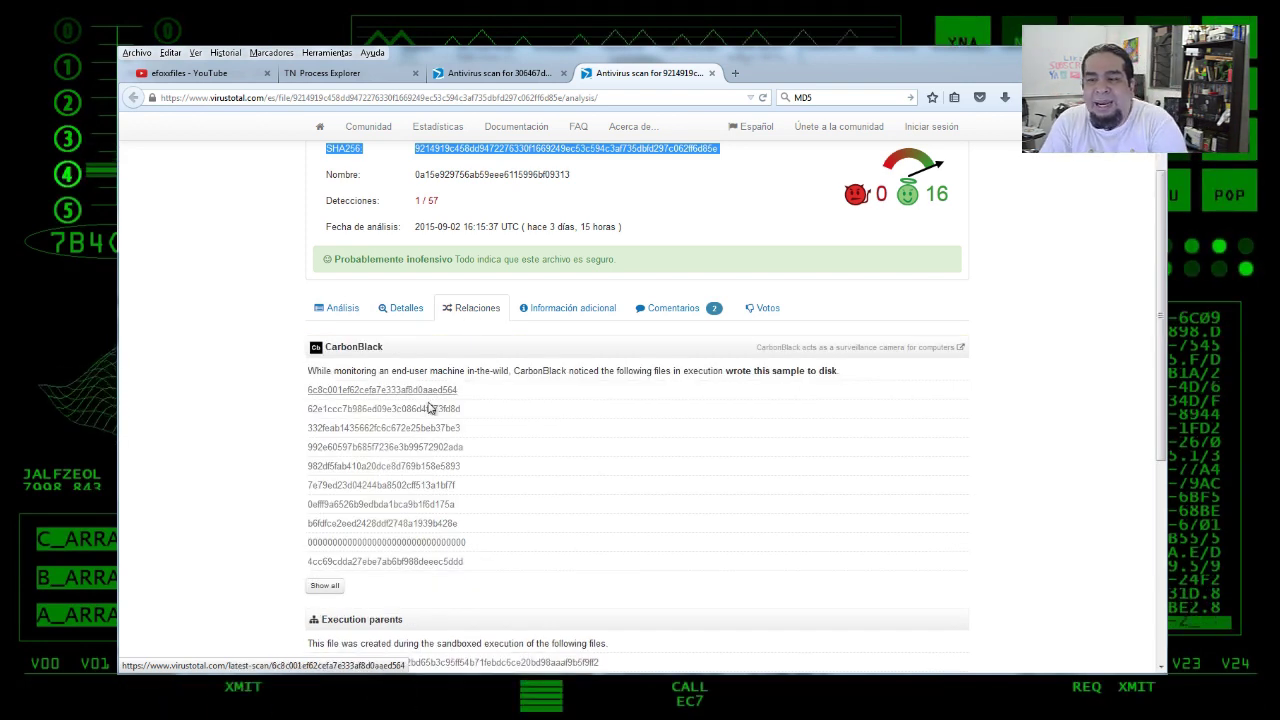
scroll(578, 410, down, 3)
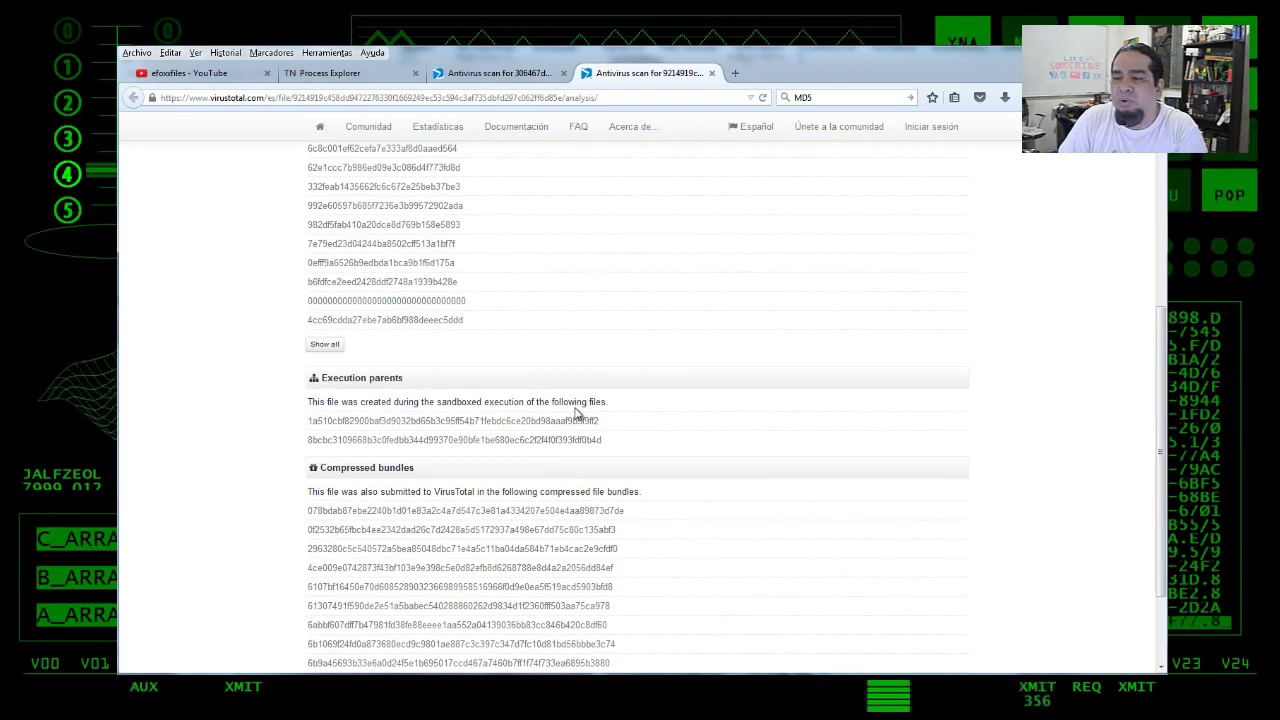
scroll(490, 278, up, 3)
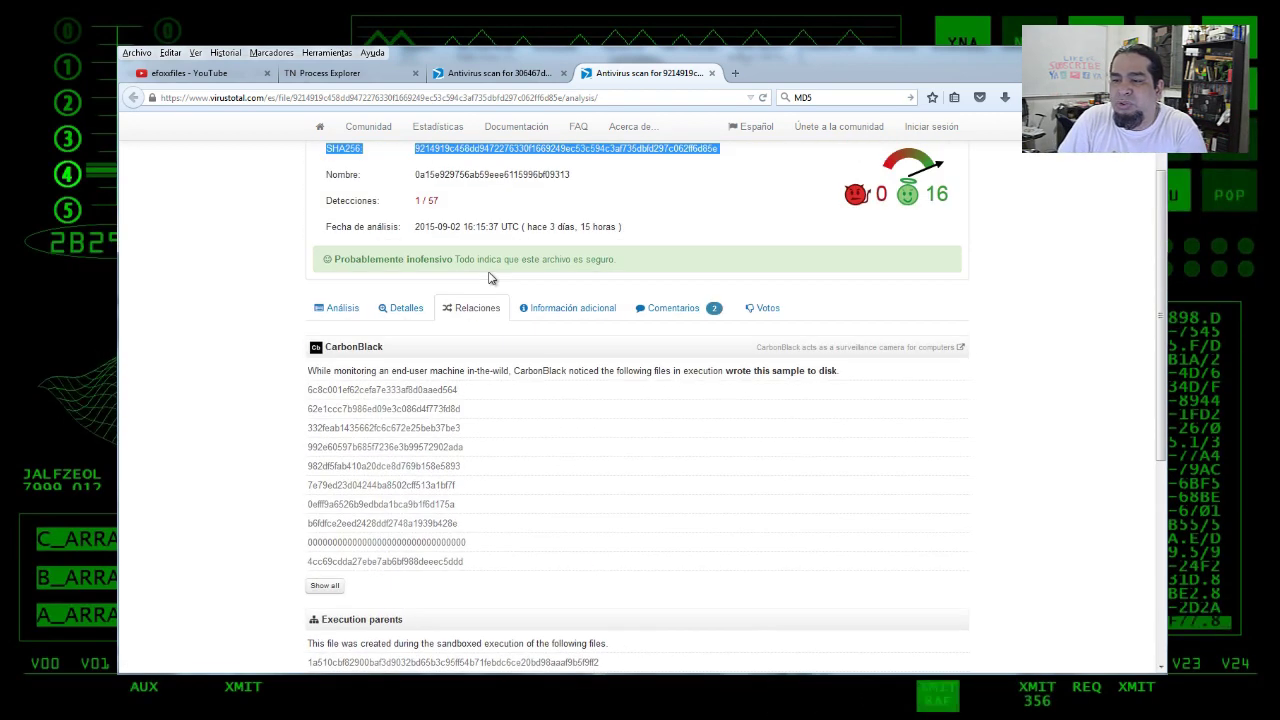
Open the report's additional information and review the file identification hashes, VirusTotal metadata and submitted file names
click(575, 311)
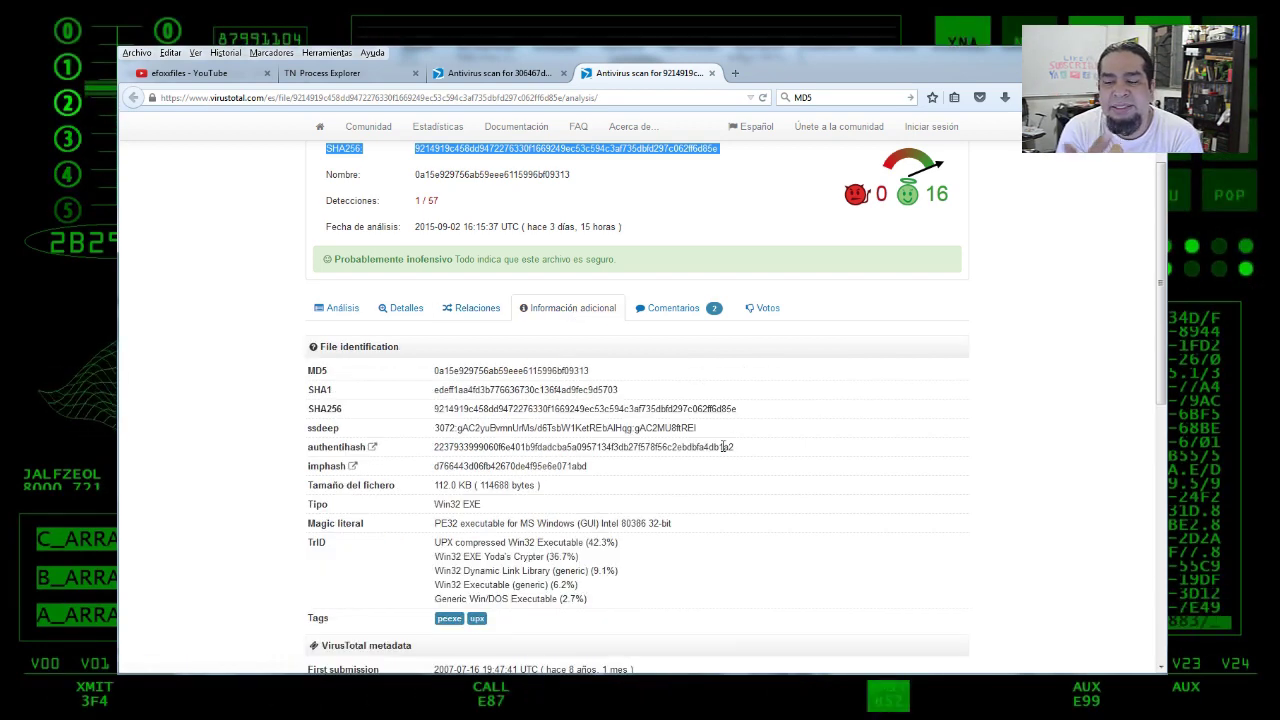
scroll(720, 450, down, 5)
scroll(718, 449, down, 2)
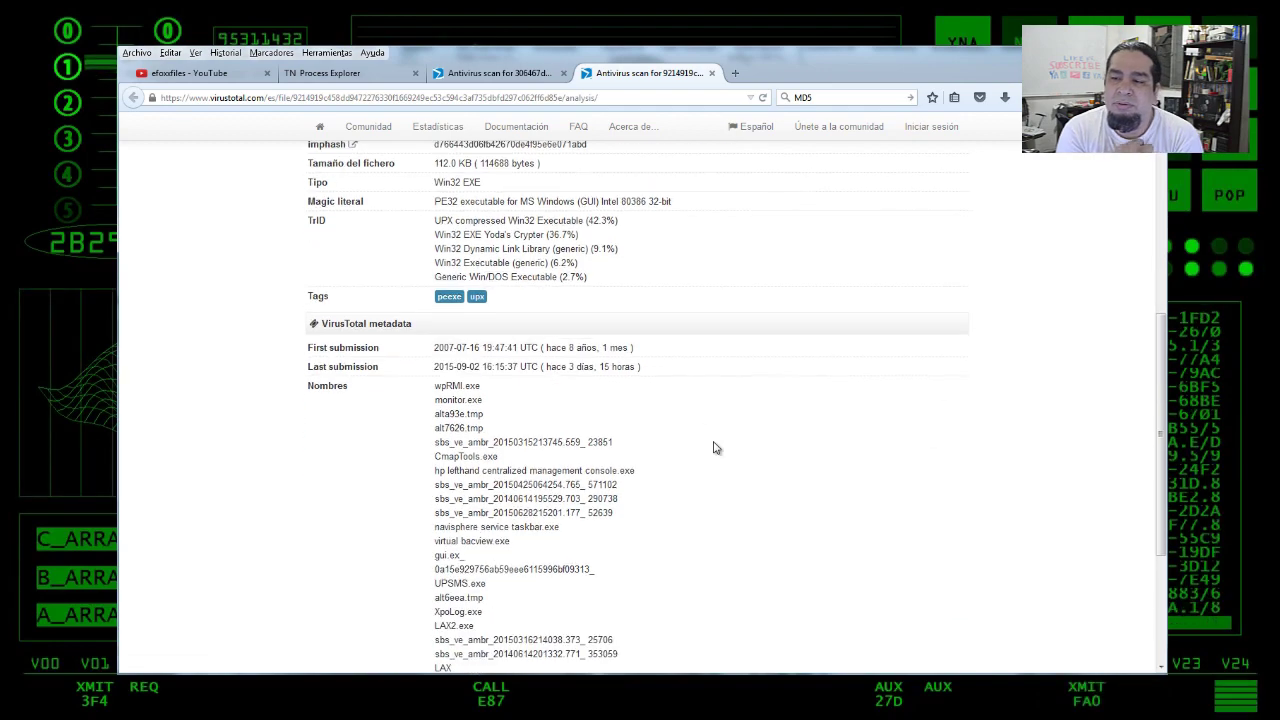
scroll(705, 435, up, 5)
scroll(702, 431, down, 7)
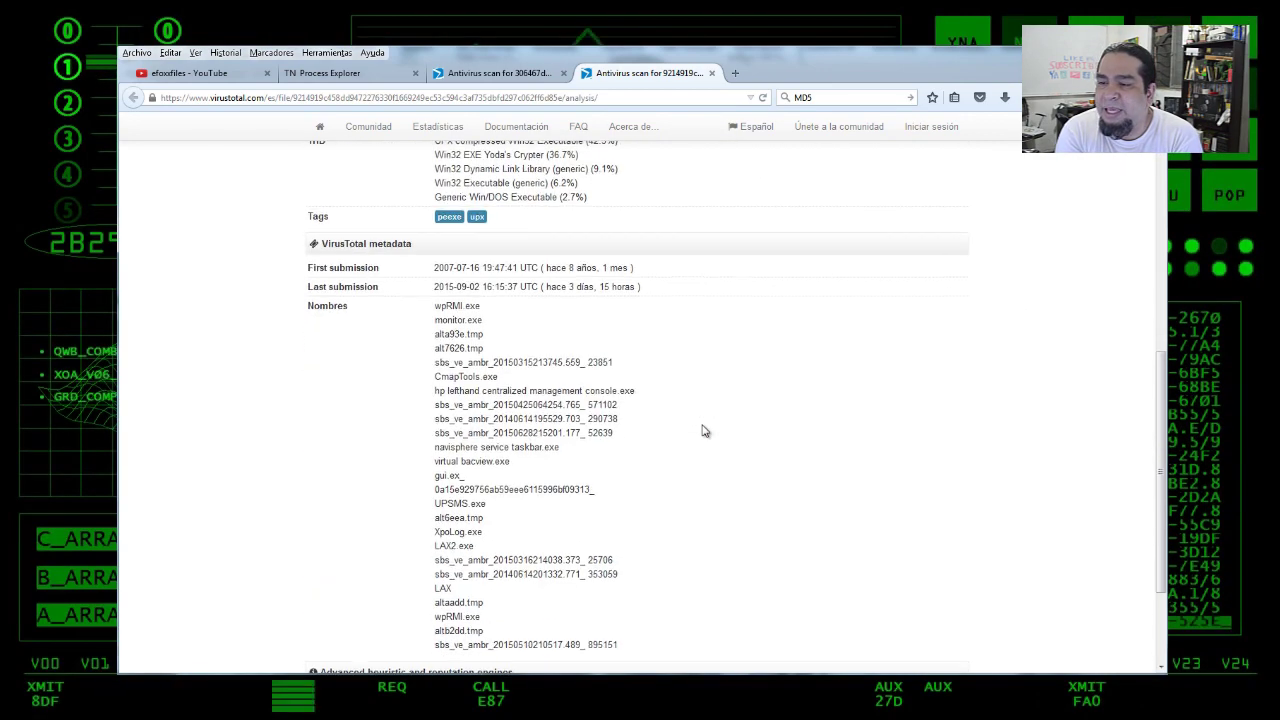
scroll(700, 435, up, 12)
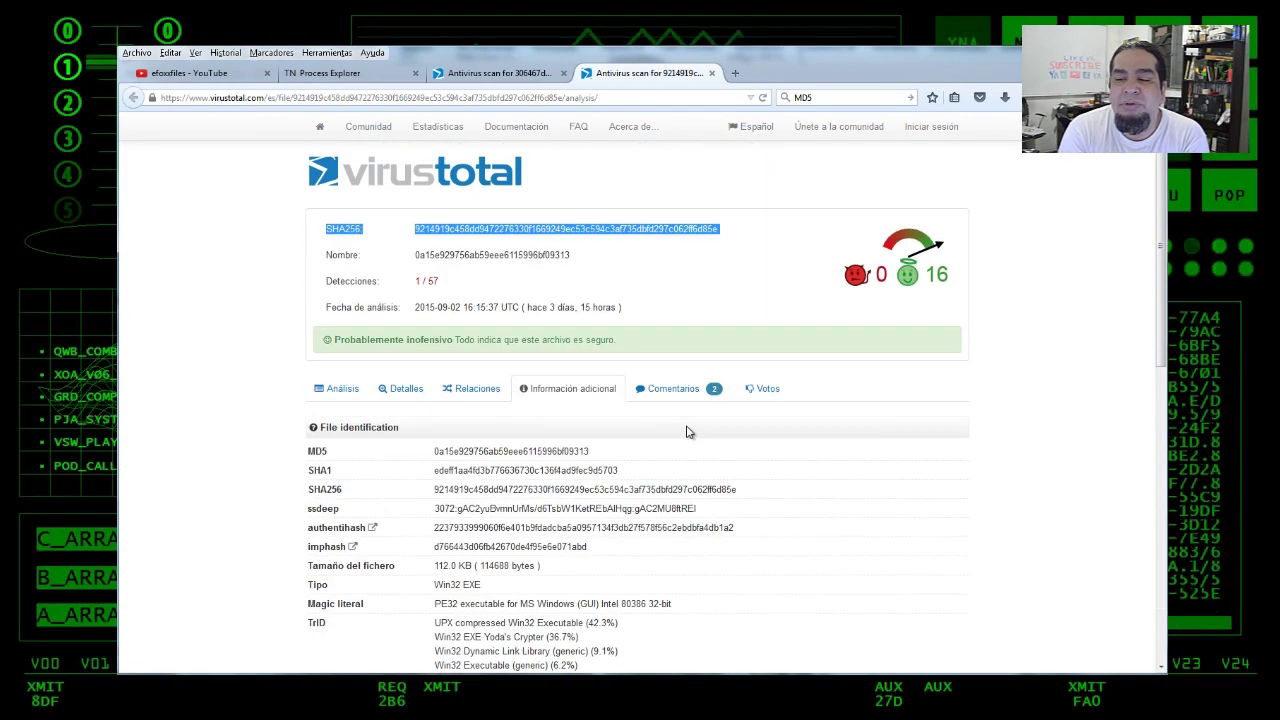
Open the report's community comments and highlight the #goodware remarks and their submission ages
click(674, 390)
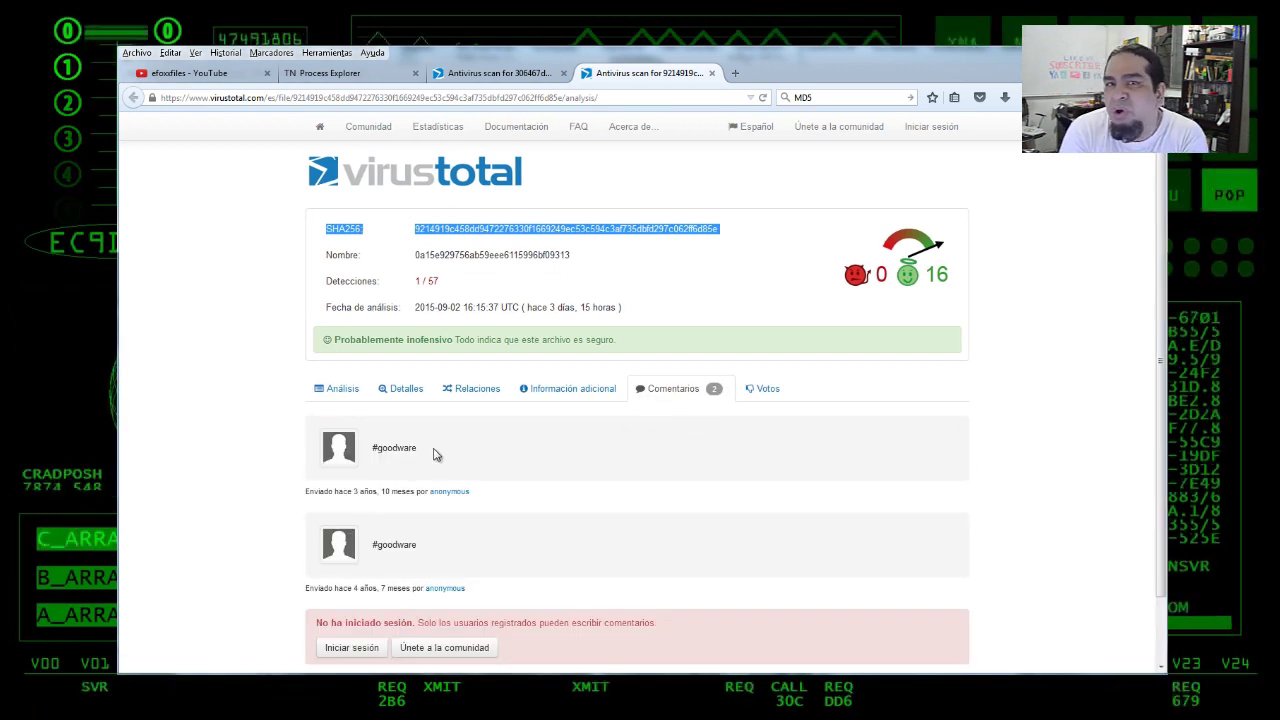
drag(412, 447, 373, 451)
drag(430, 551, 366, 546)
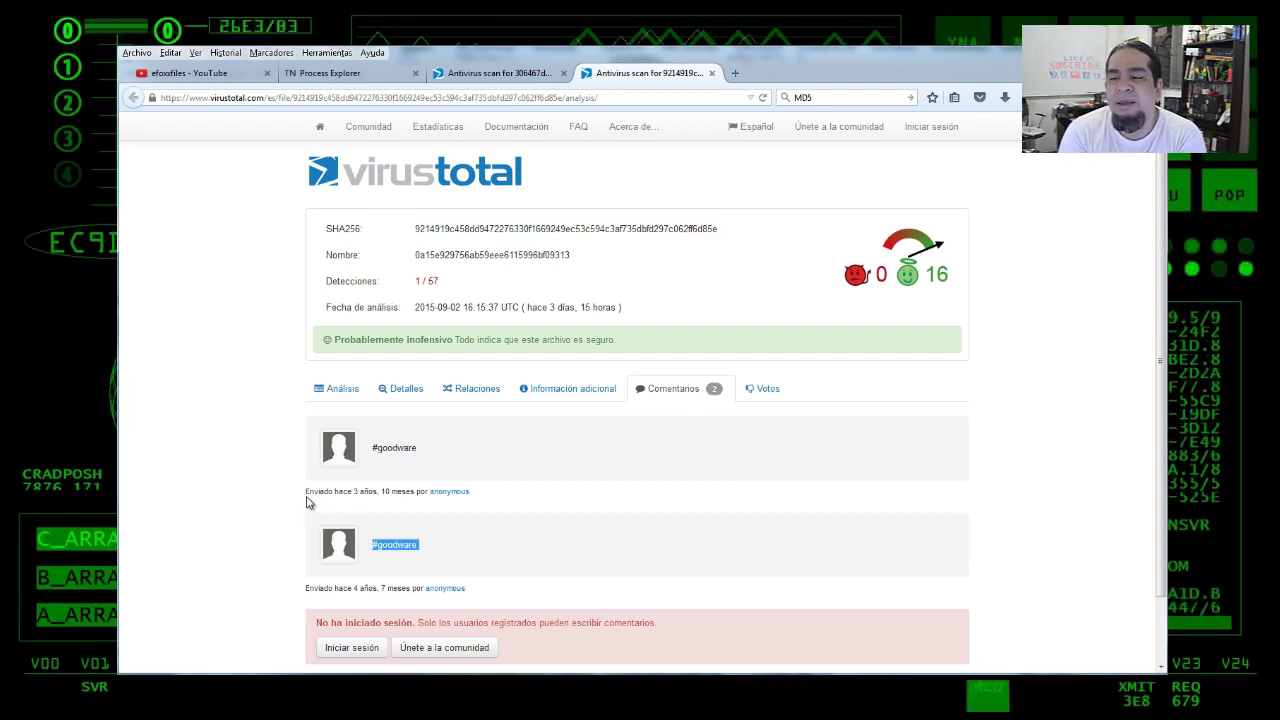
drag(327, 503, 410, 502)
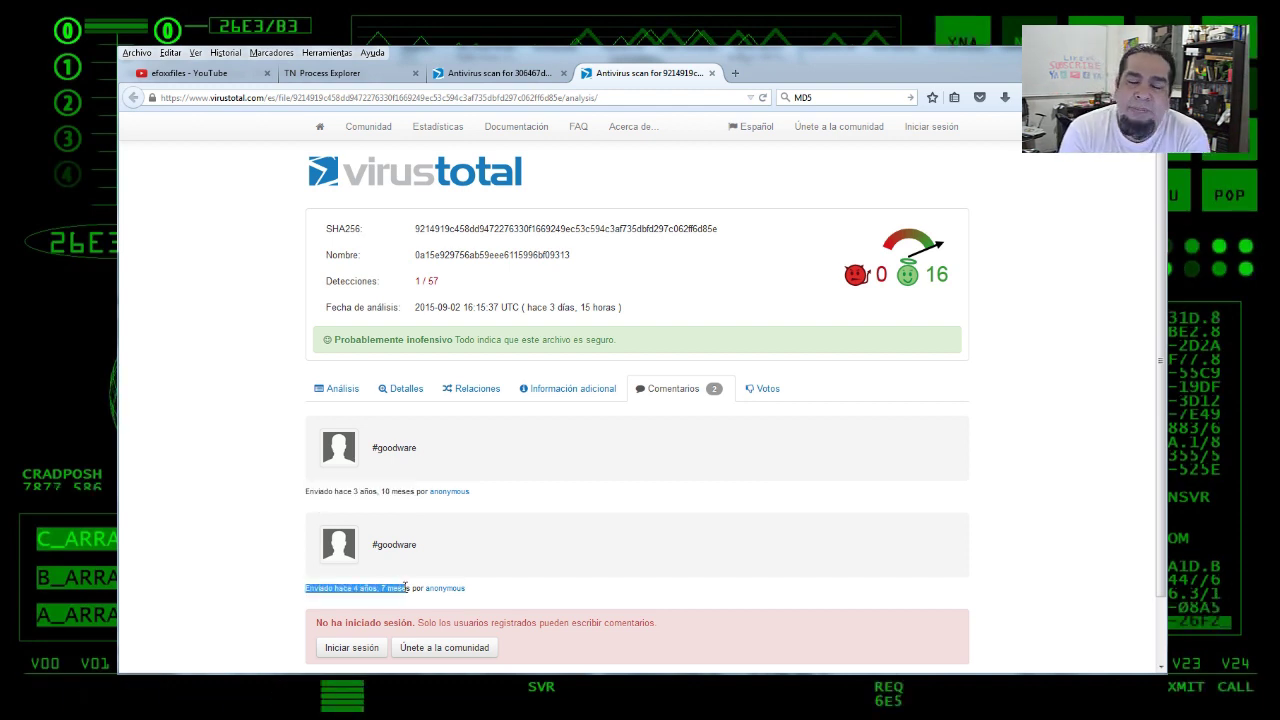
Open the report's community votes and review the list of votes cast for the file
click(766, 394)
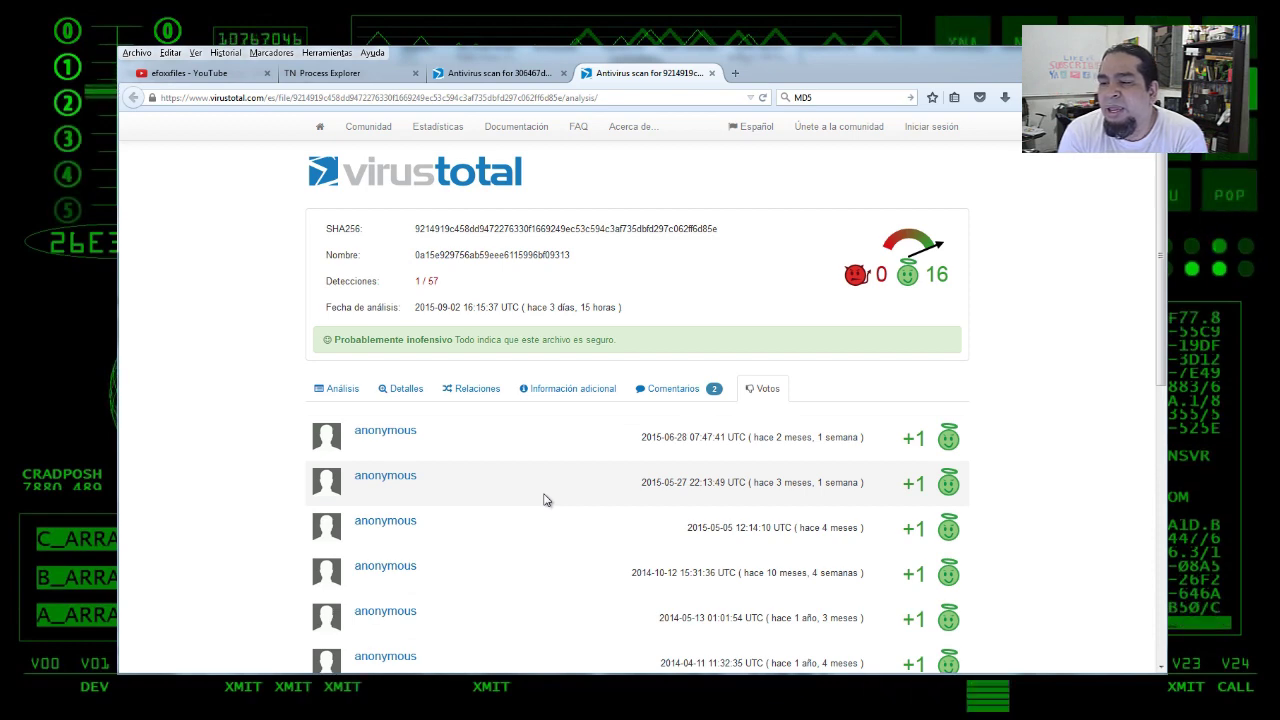
scroll(546, 500, down, 2)
scroll(543, 500, down, 4)
scroll(543, 500, up, 6)
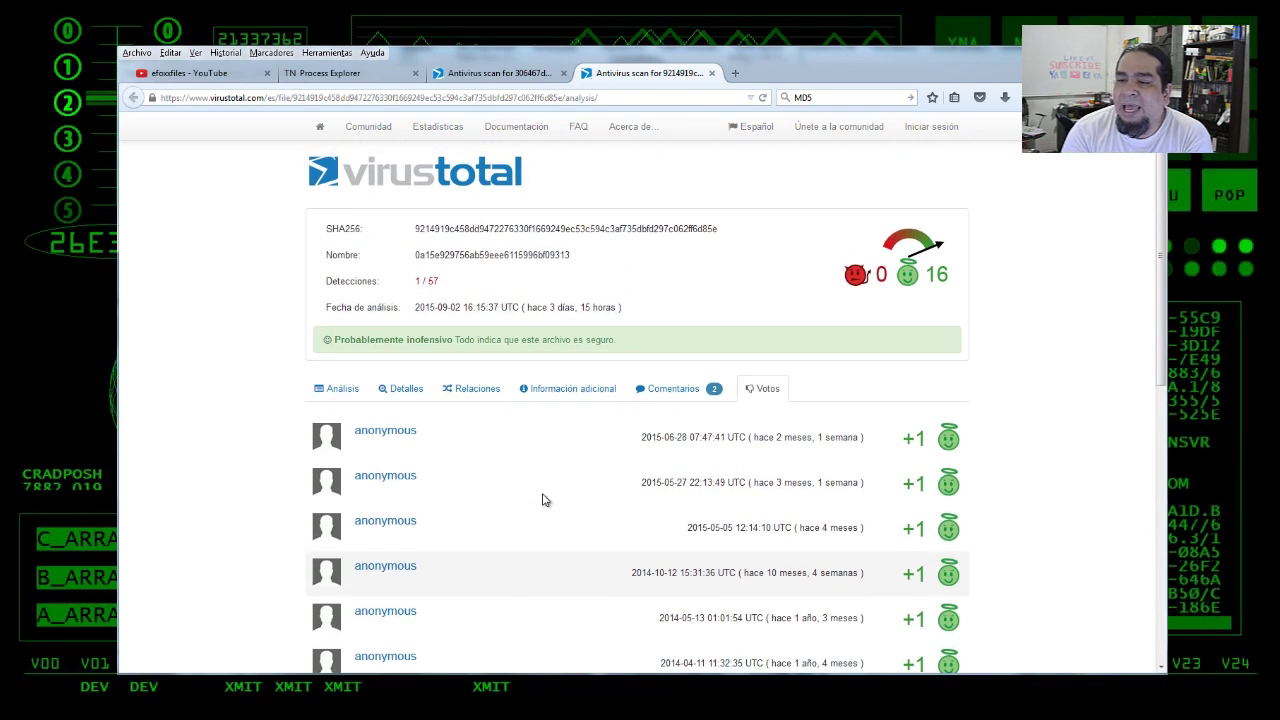
Compare the report's antivirus analysis with the wmpnetwk.exe report, and close both VirusTotal reports
click(338, 391)
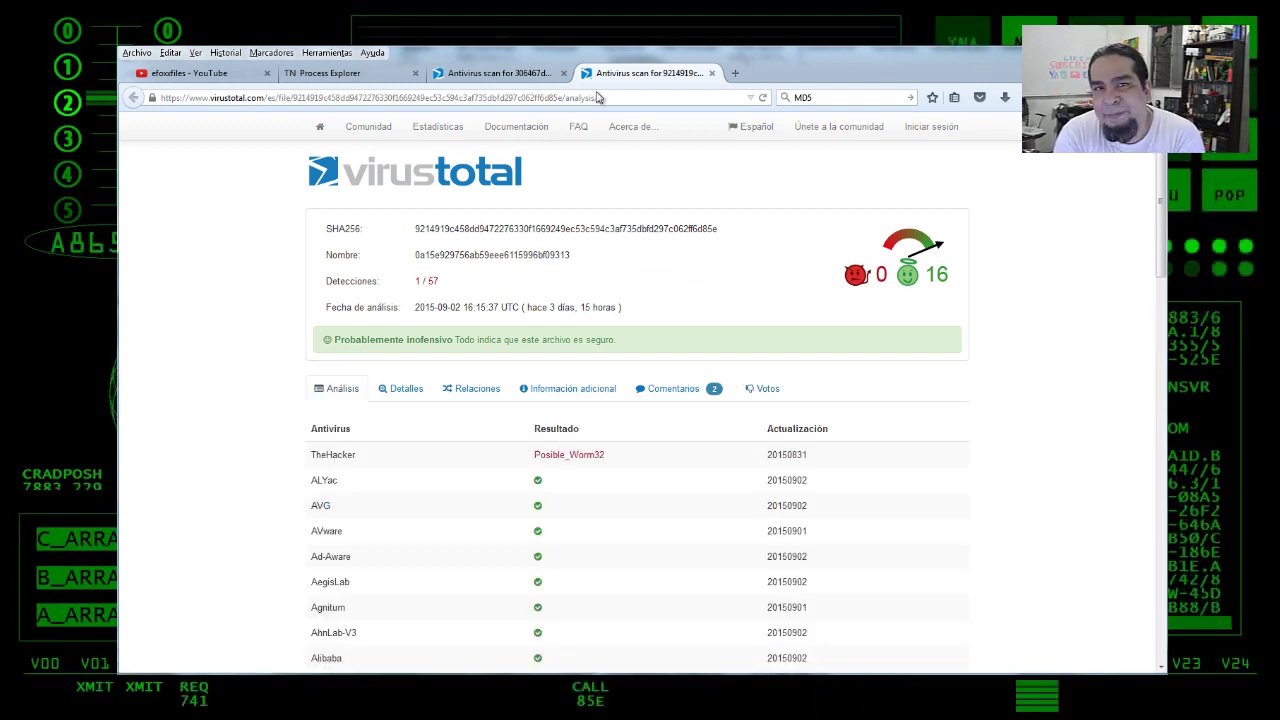
click(500, 74)
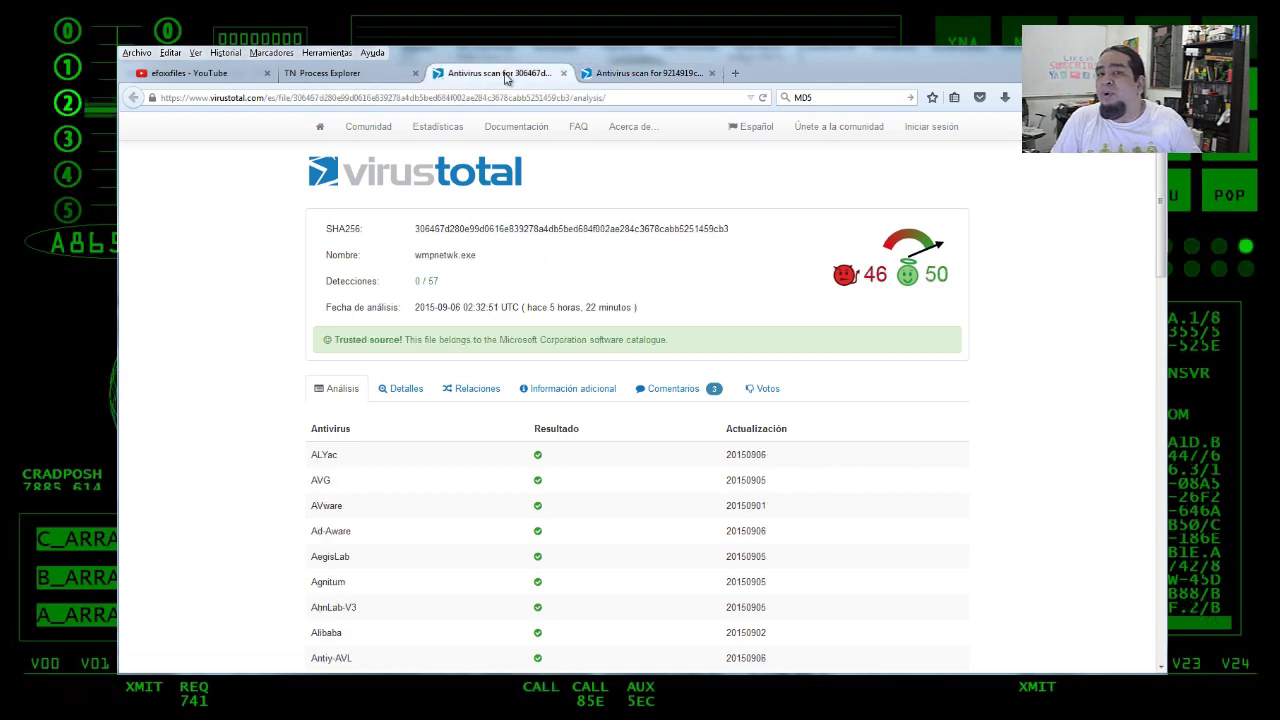
click(648, 73)
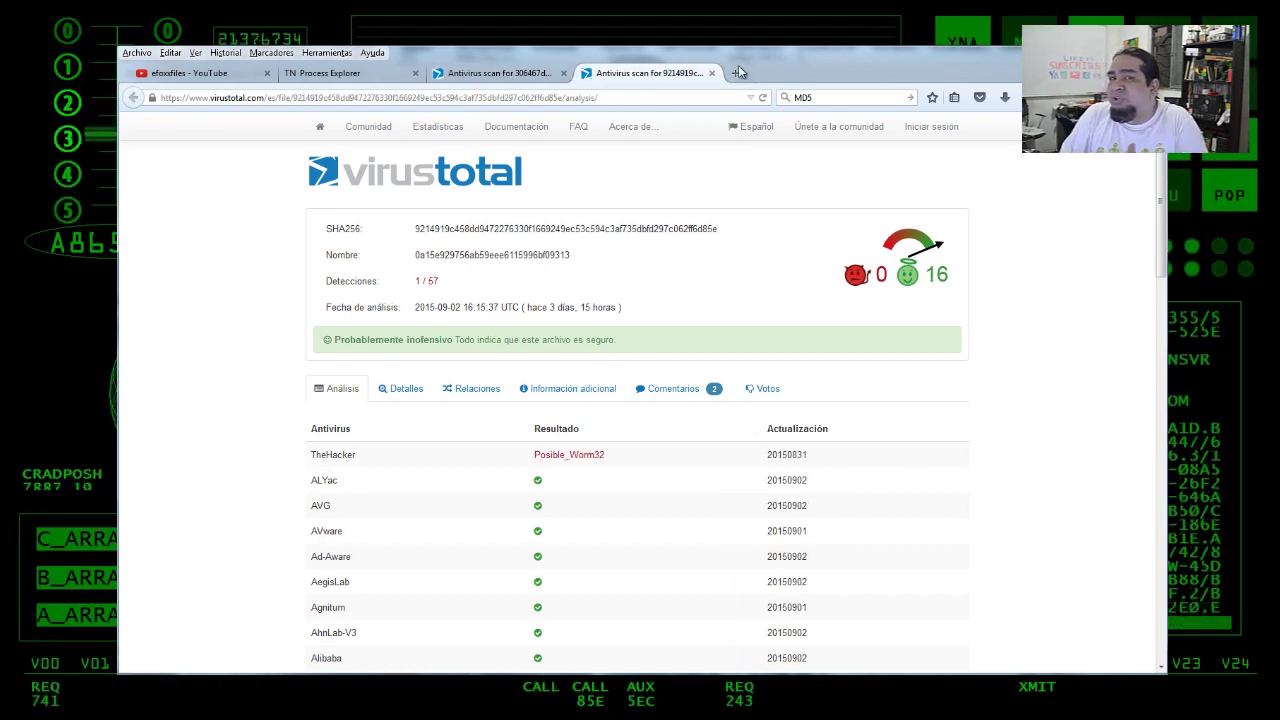
click(713, 74)
click(563, 73)
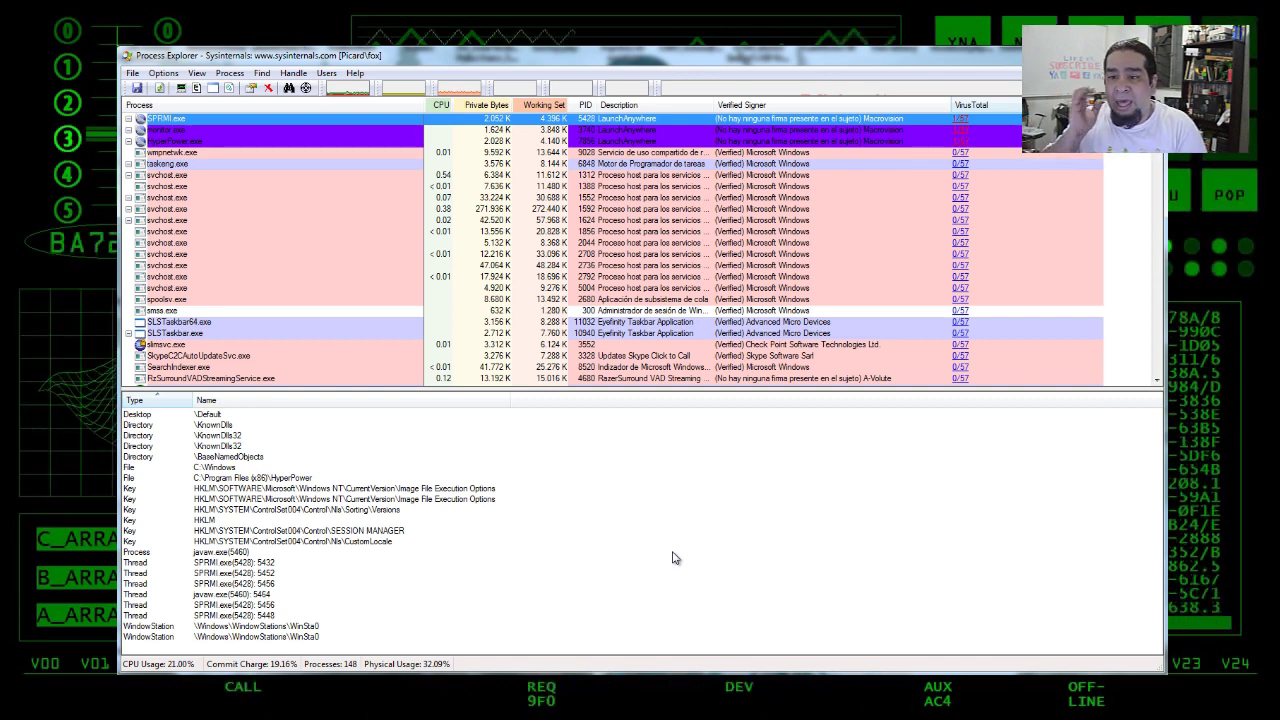
In Process Explorer, enable replacing Task Manager and hiding the window when minimized
click(163, 73)
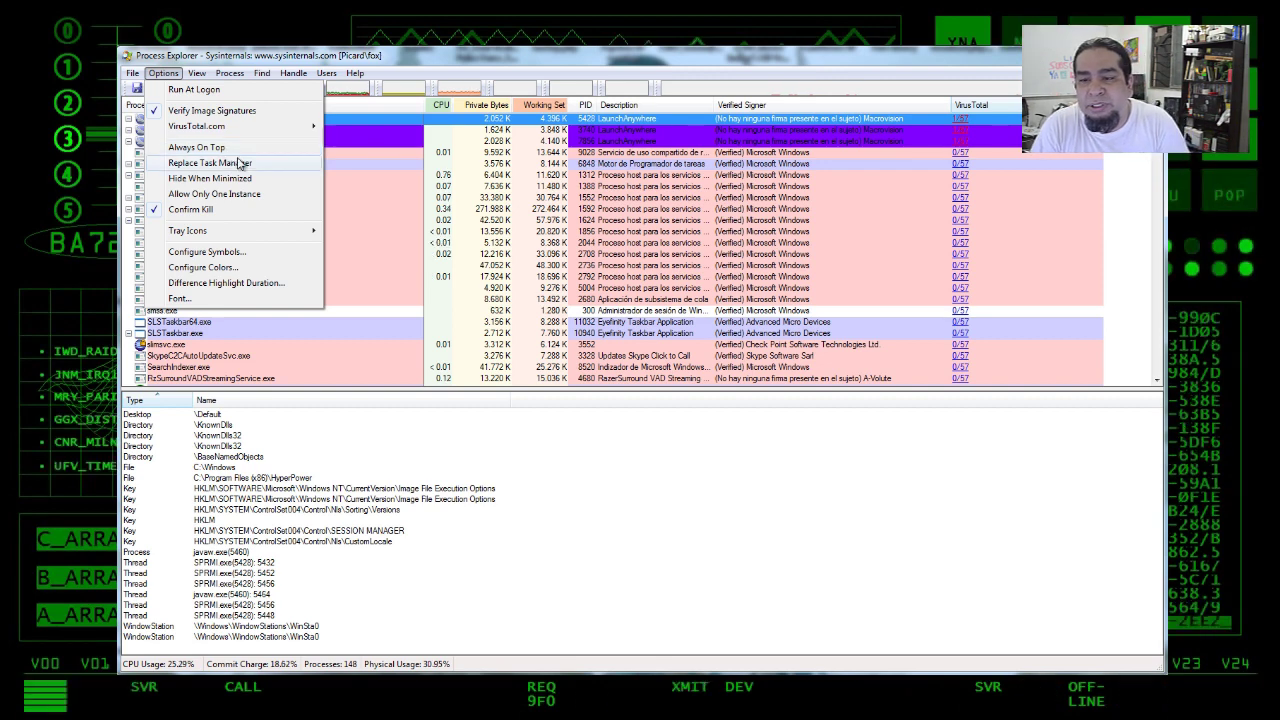
click(240, 163)
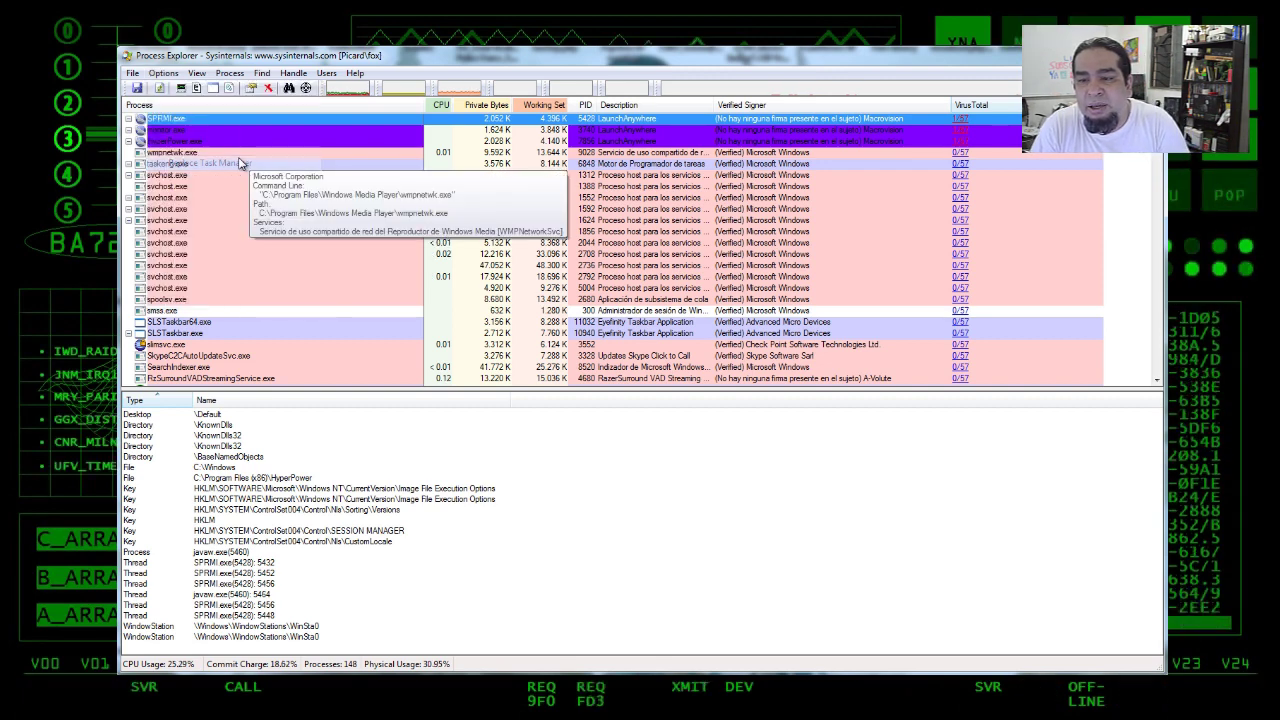
click(160, 74)
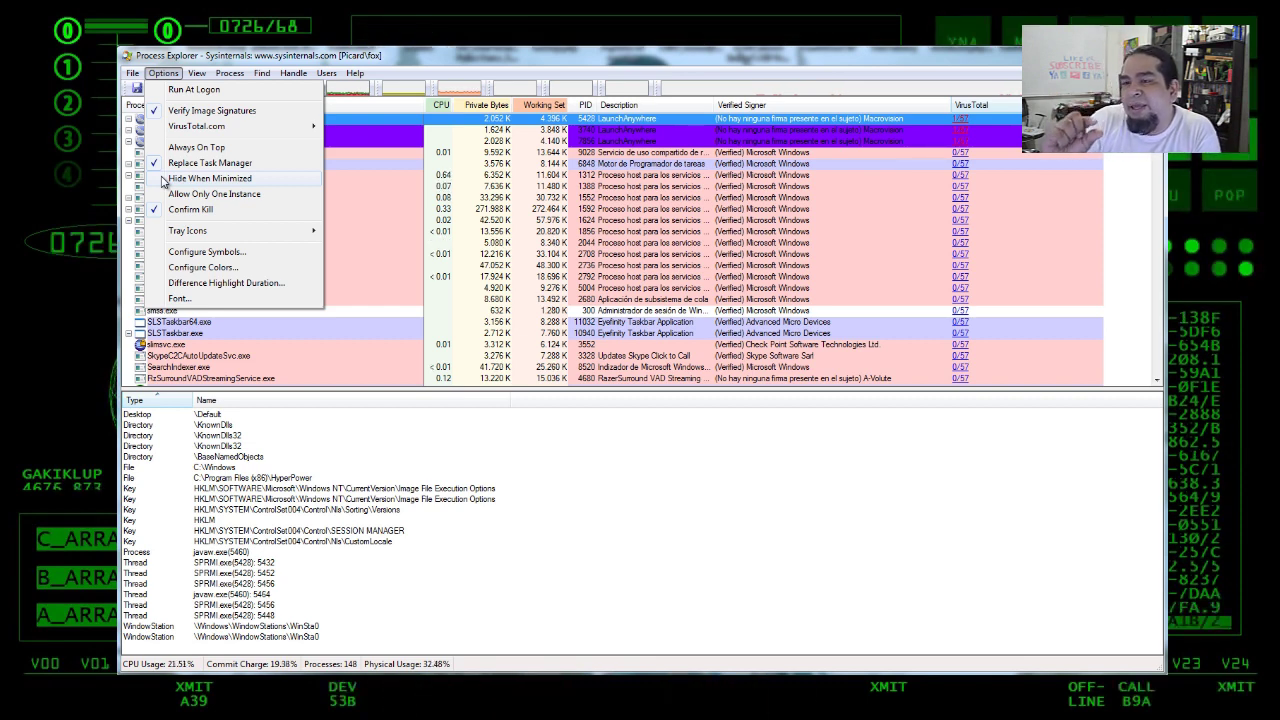
click(210, 178)
Look over the tray icon history options and set the window opacity to 50%
click(163, 73)
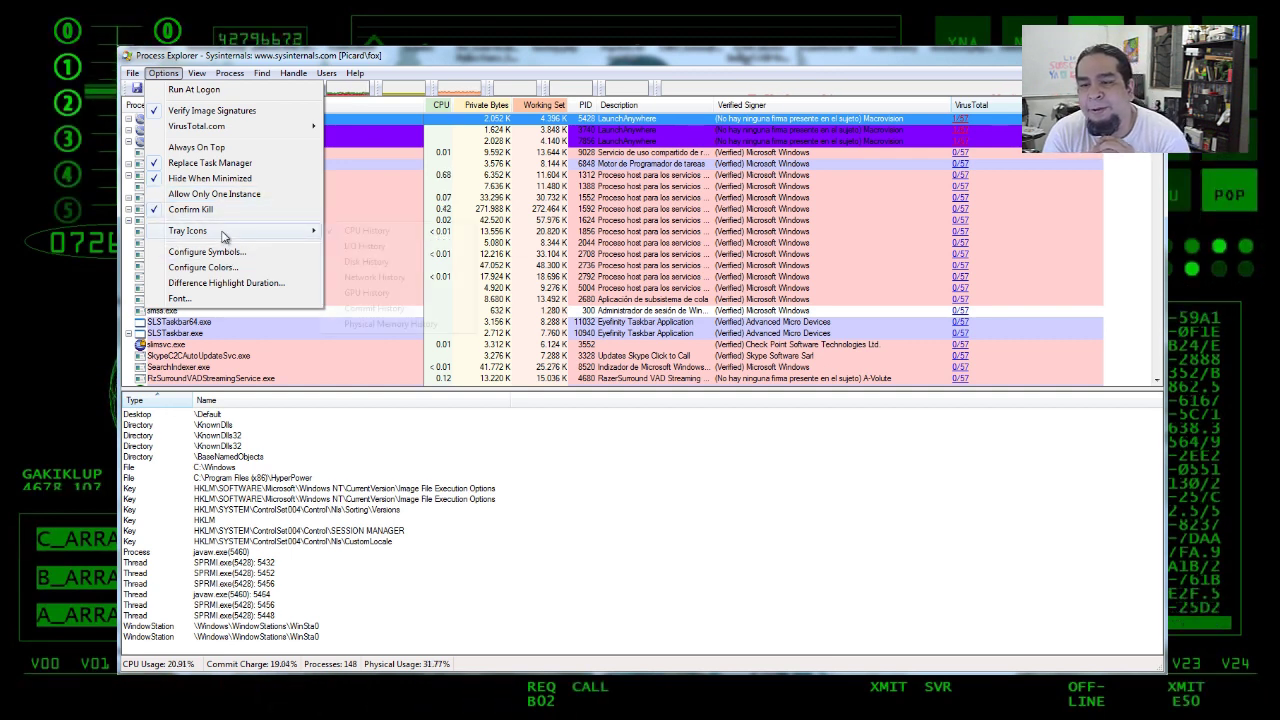
mouse_move(200, 231)
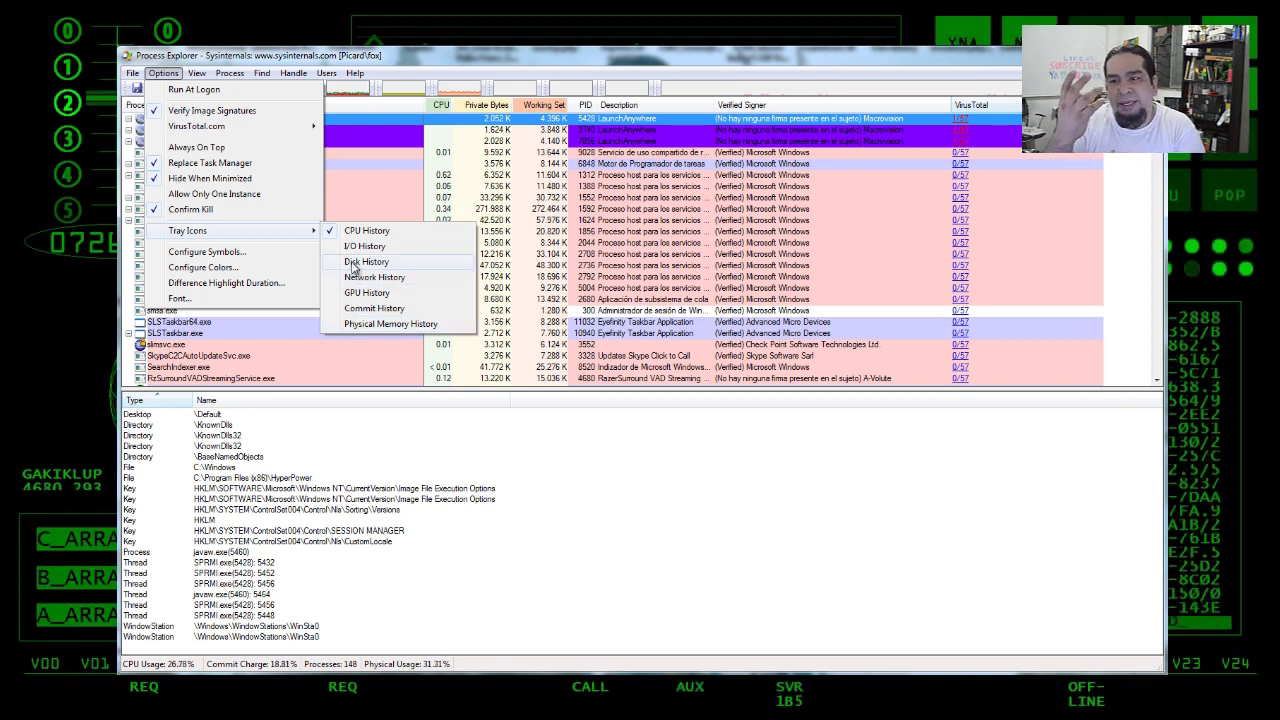
mouse_move(197, 73)
mouse_move(340, 194)
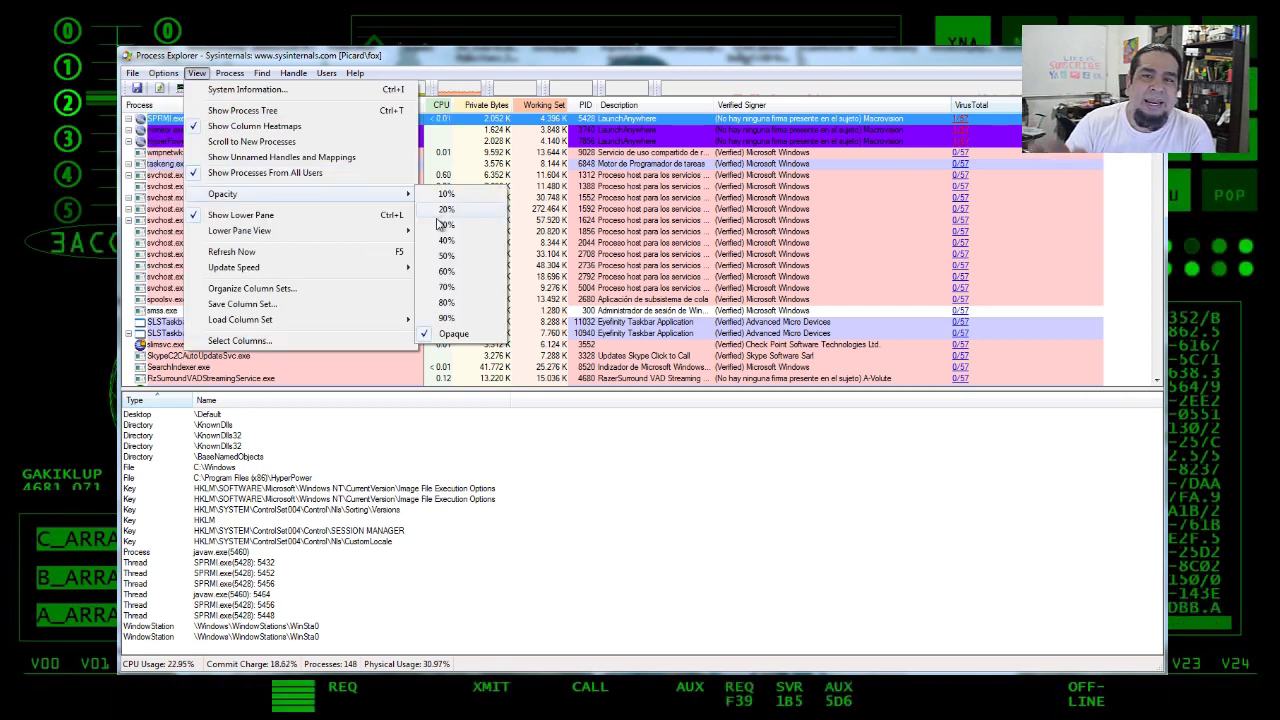
click(444, 258)
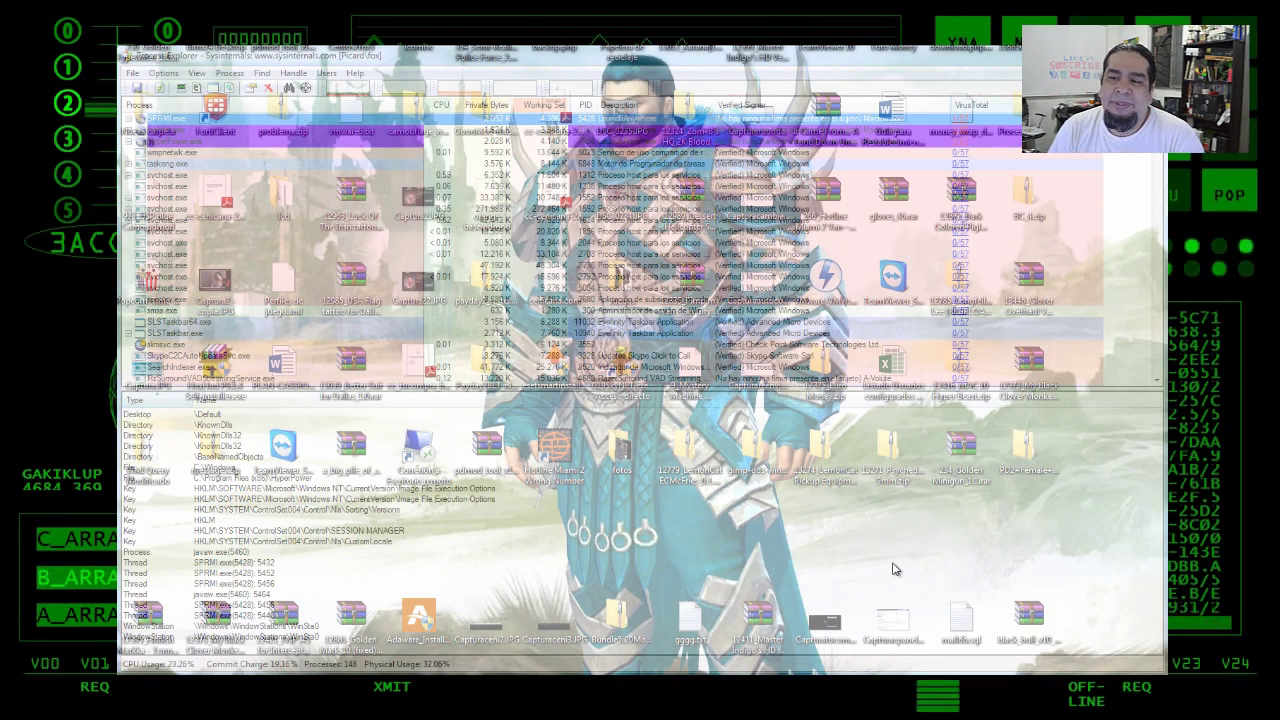
Set the window opacity back to Opaque
click(237, 76)
mouse_move(197, 74)
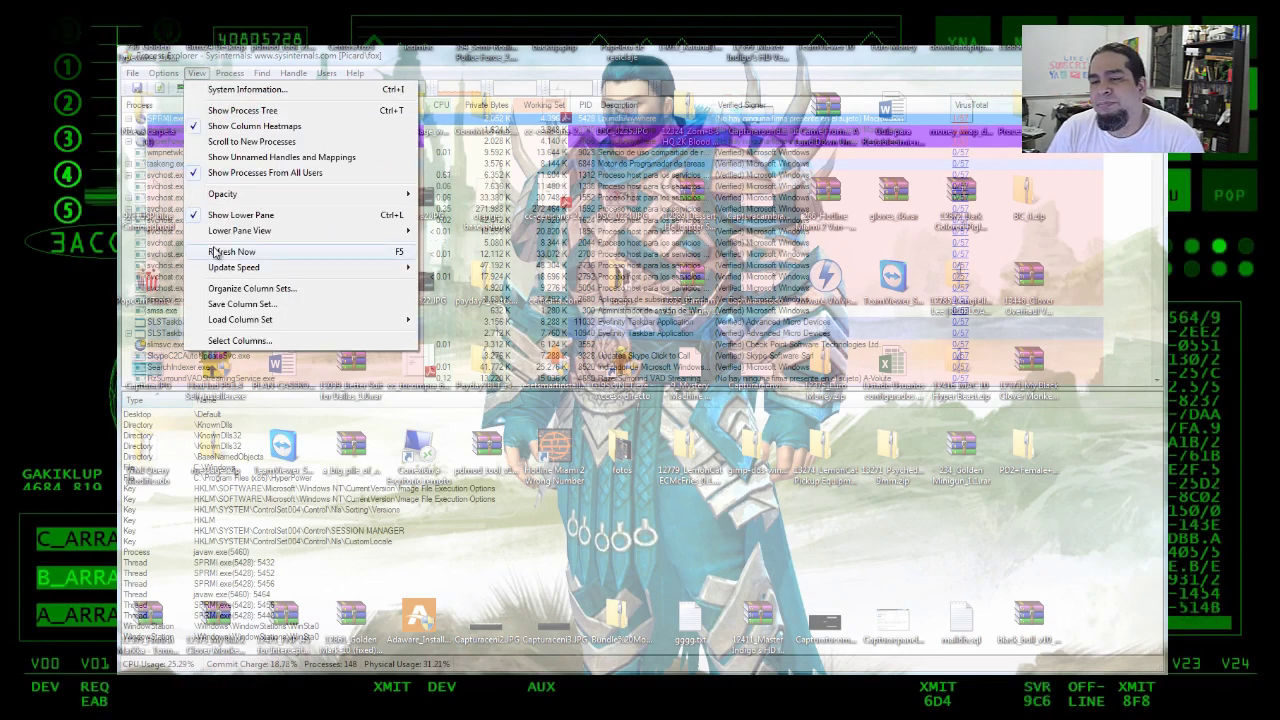
mouse_move(230, 194)
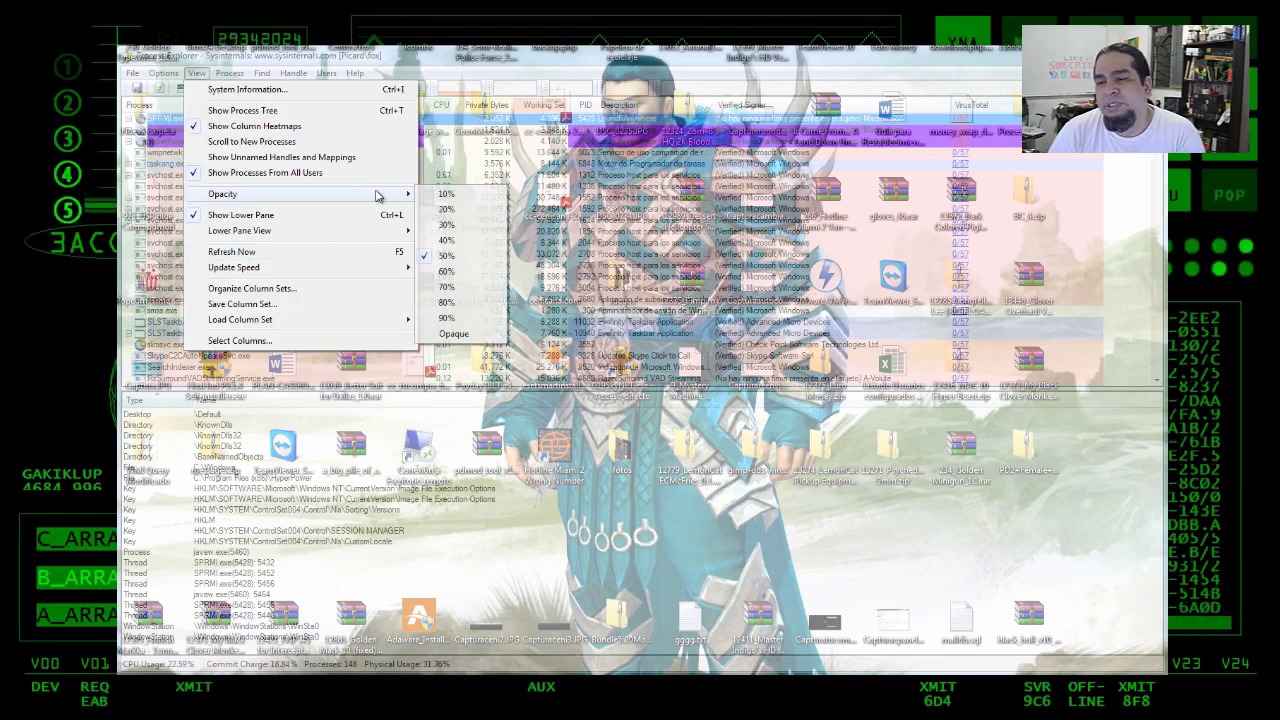
click(454, 334)
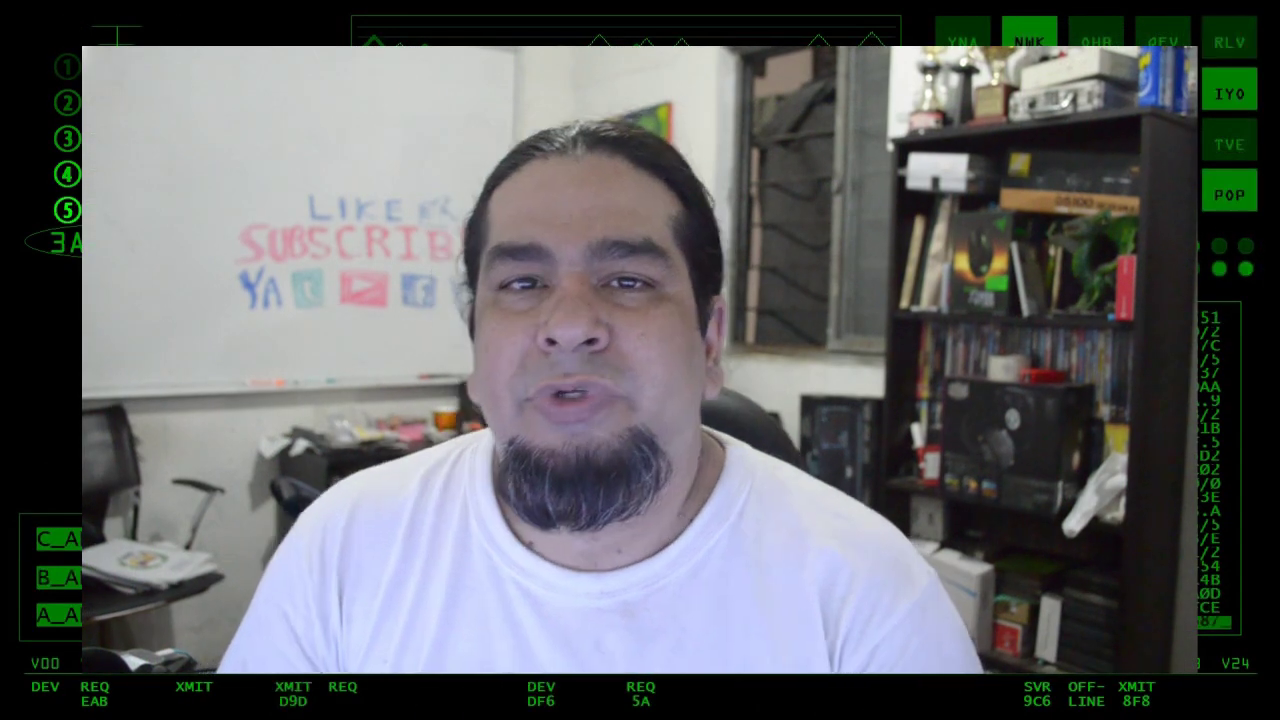